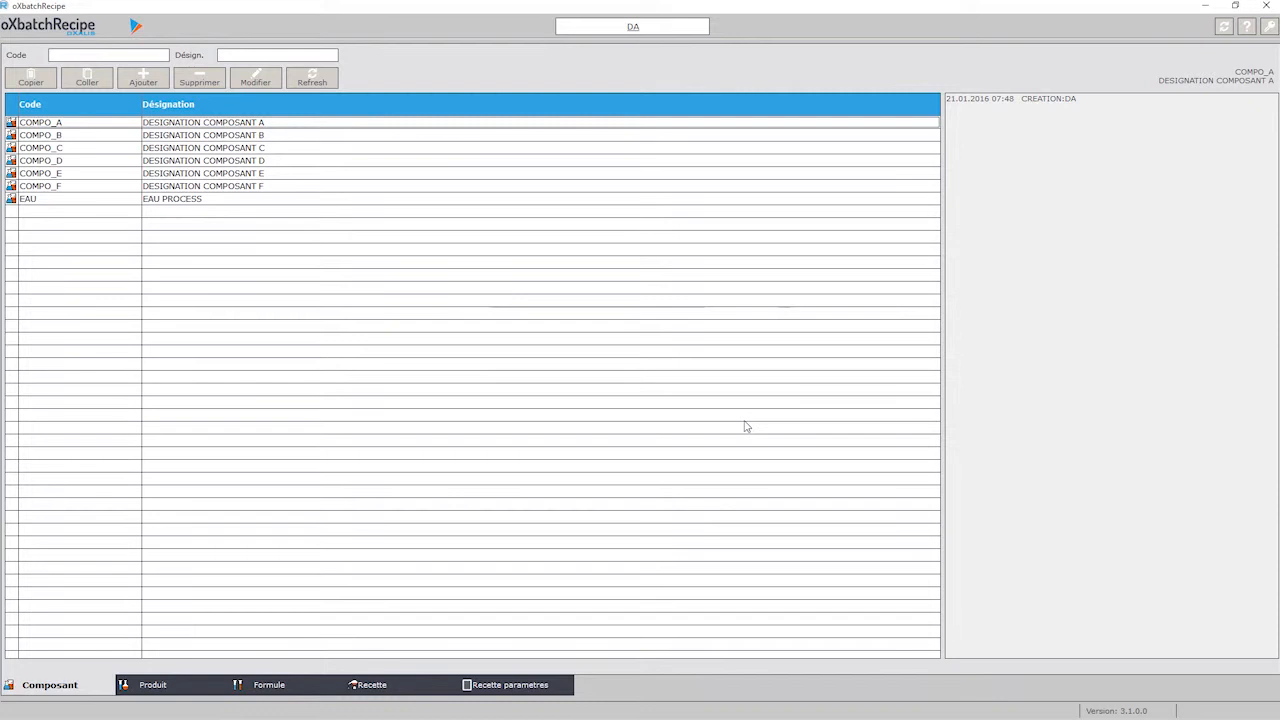
Create product PRODUIT1 with the designation DESIGNATION PRODUIT 1 and a density of 1.31 kg/L.
left_click(143, 78)
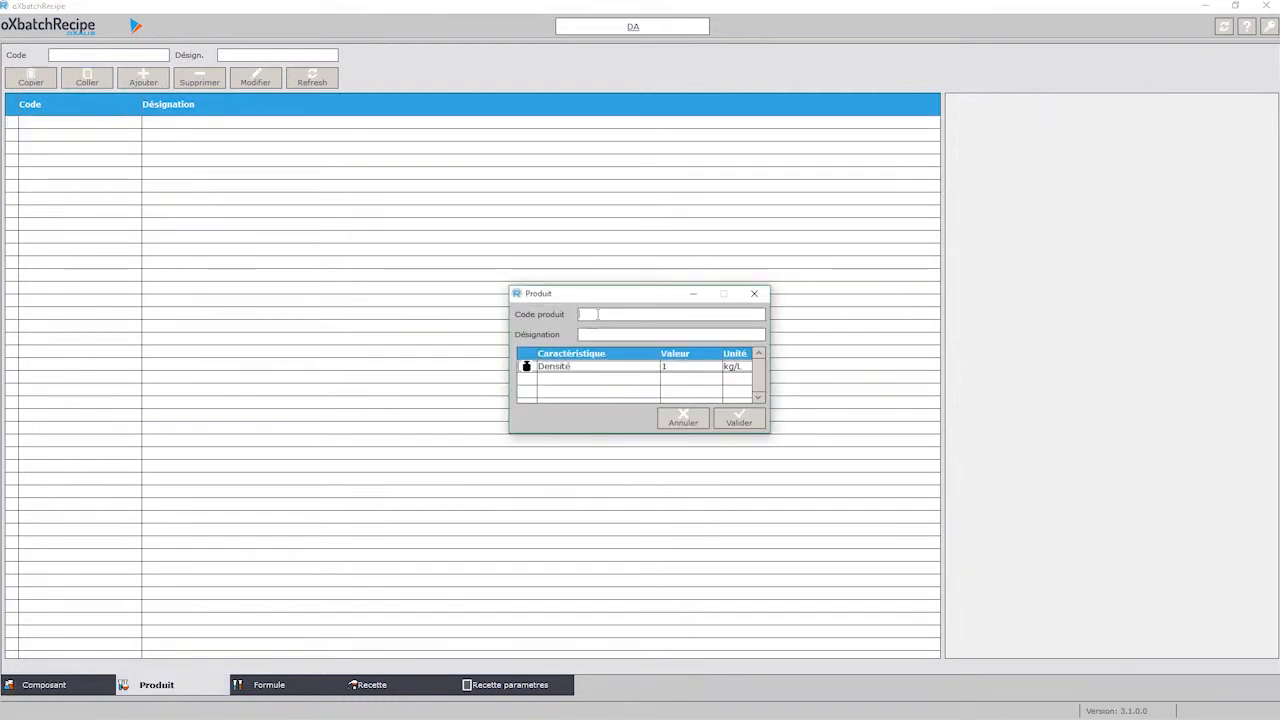
type("PRODUIT1")
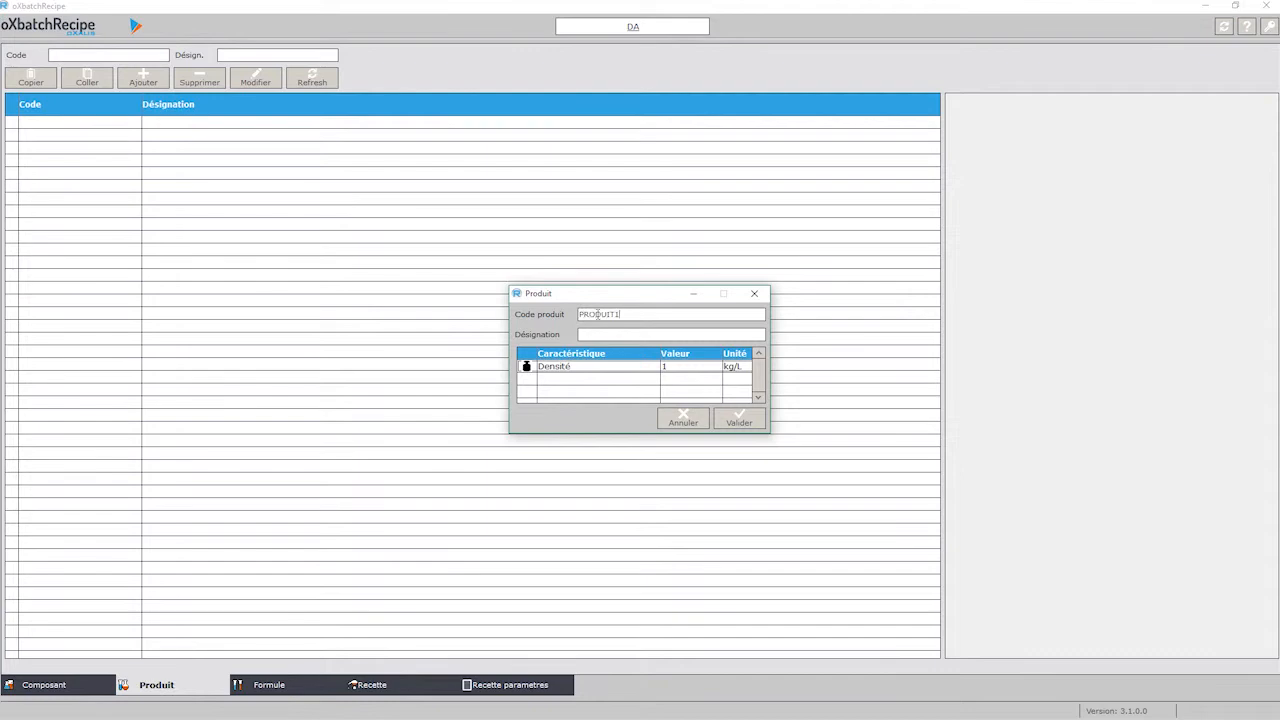
key("Tab")
type("DESIGNATION PRODUIT")
double_click(677, 367)
type("1.31")
left_click(696, 397)
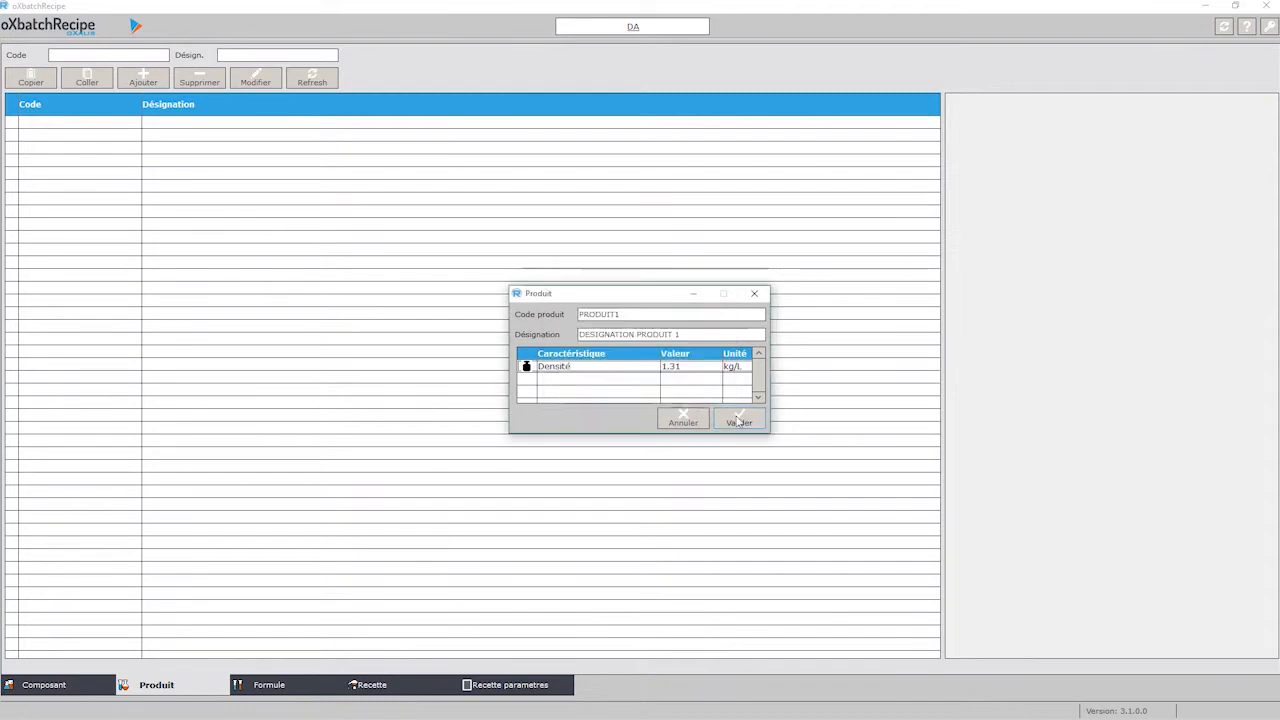
left_click(739, 419)
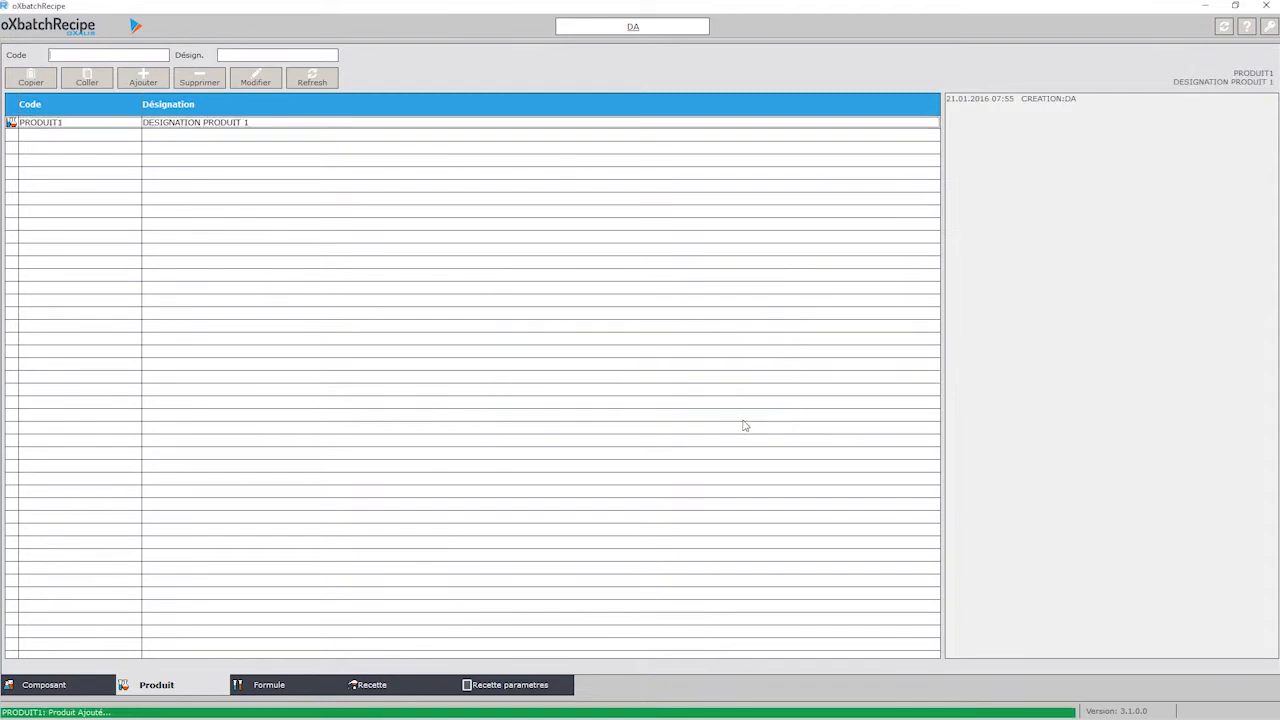
Start a new formula for PRODUIT1 and name it FORMULE1.
left_click(268, 685)
left_click(143, 77)
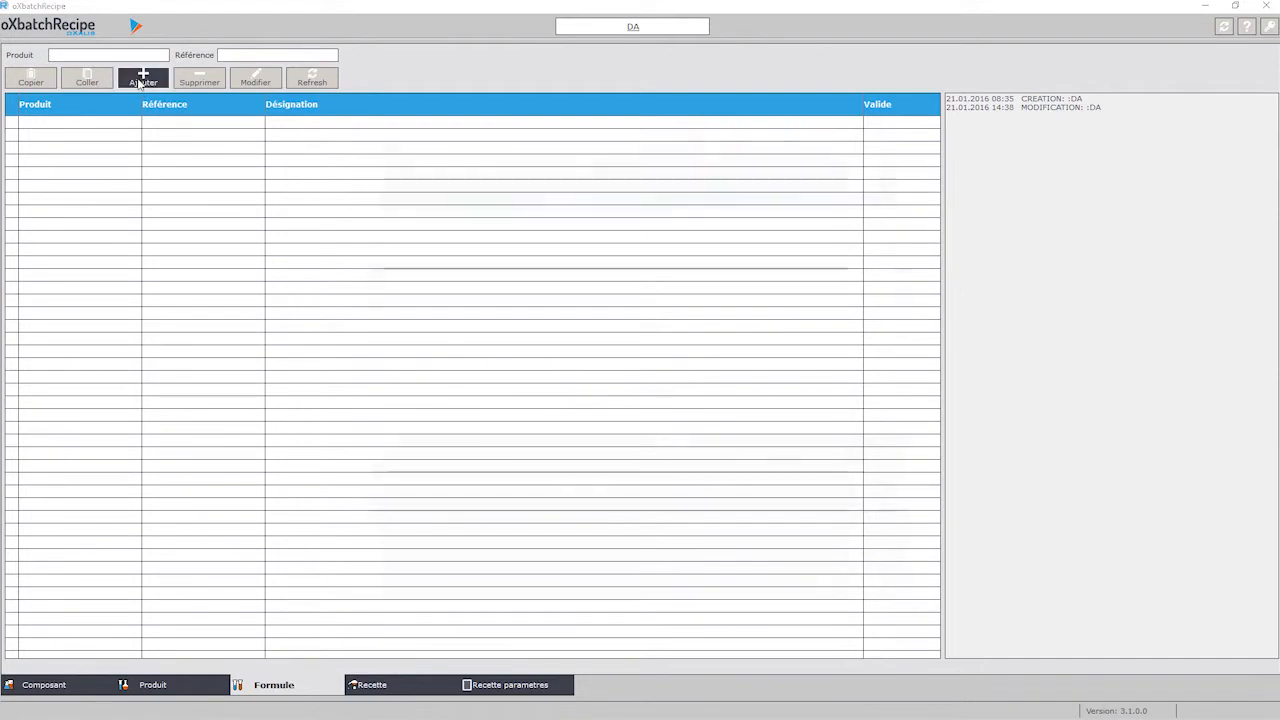
left_click(624, 138)
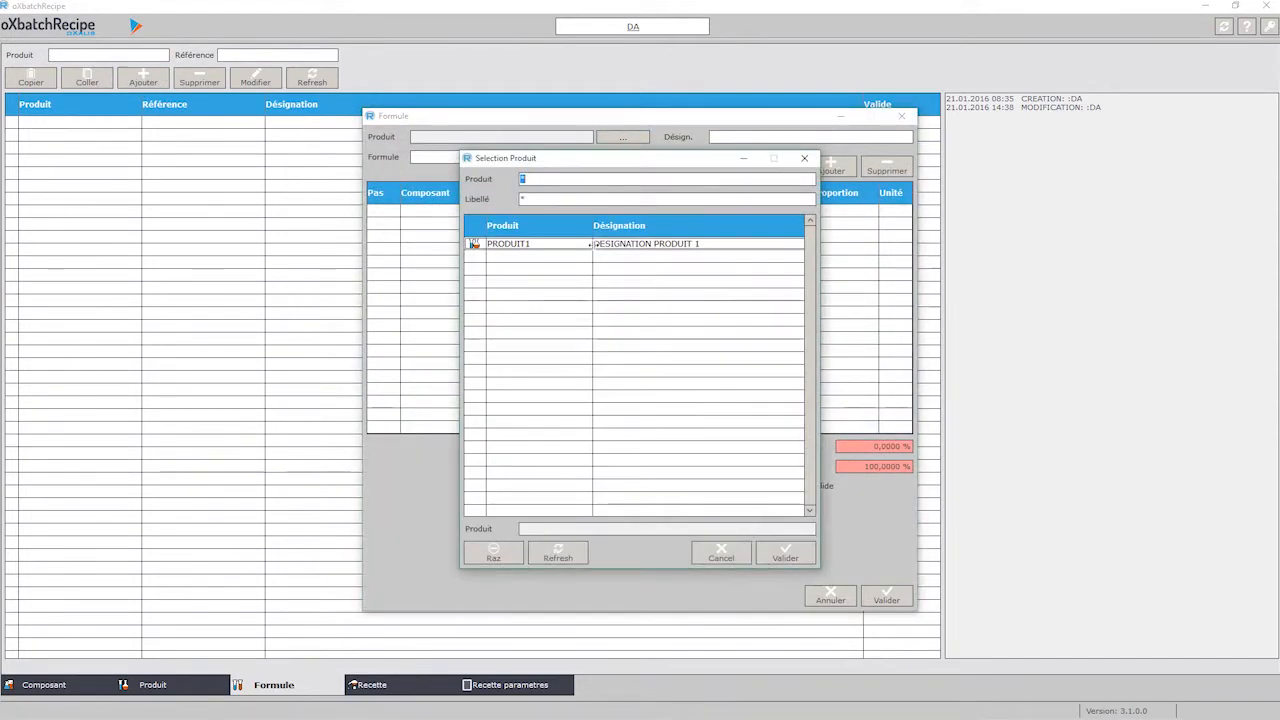
left_click(786, 556)
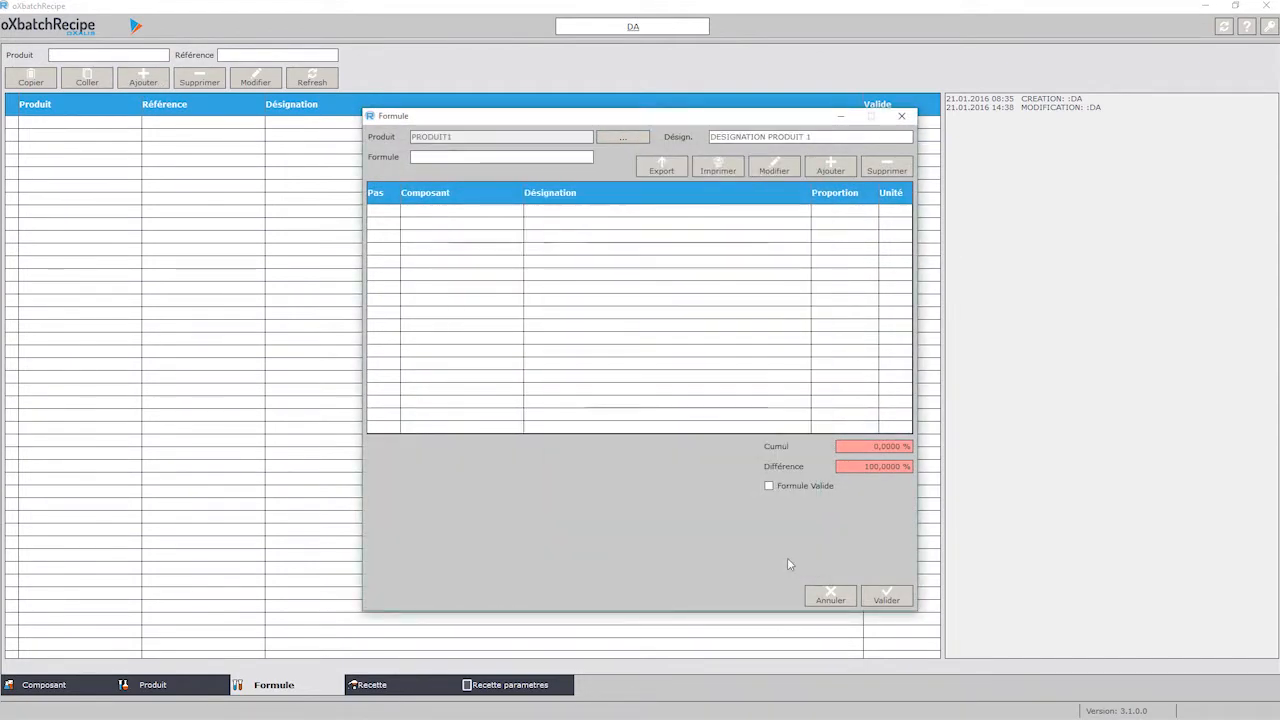
left_click(466, 157)
type("FORMULE1")
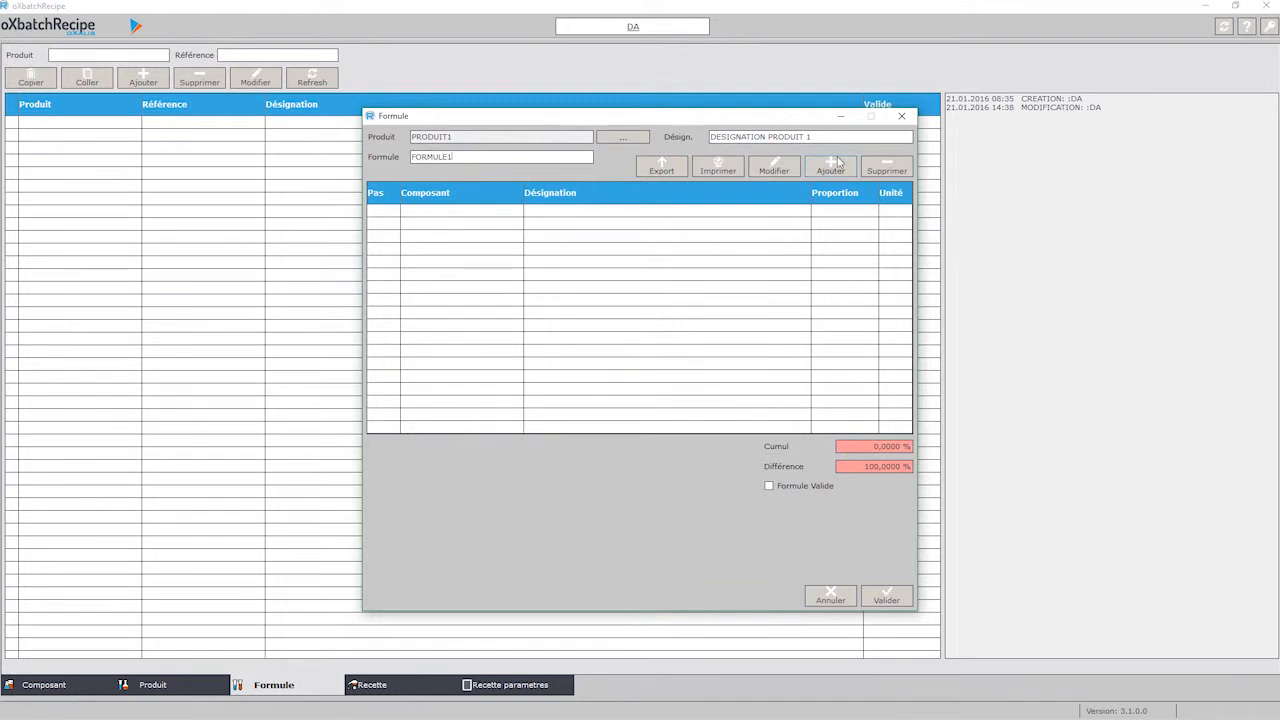
Add the component EAU to the formula with a proportion of 34,35 %.
left_click(831, 168)
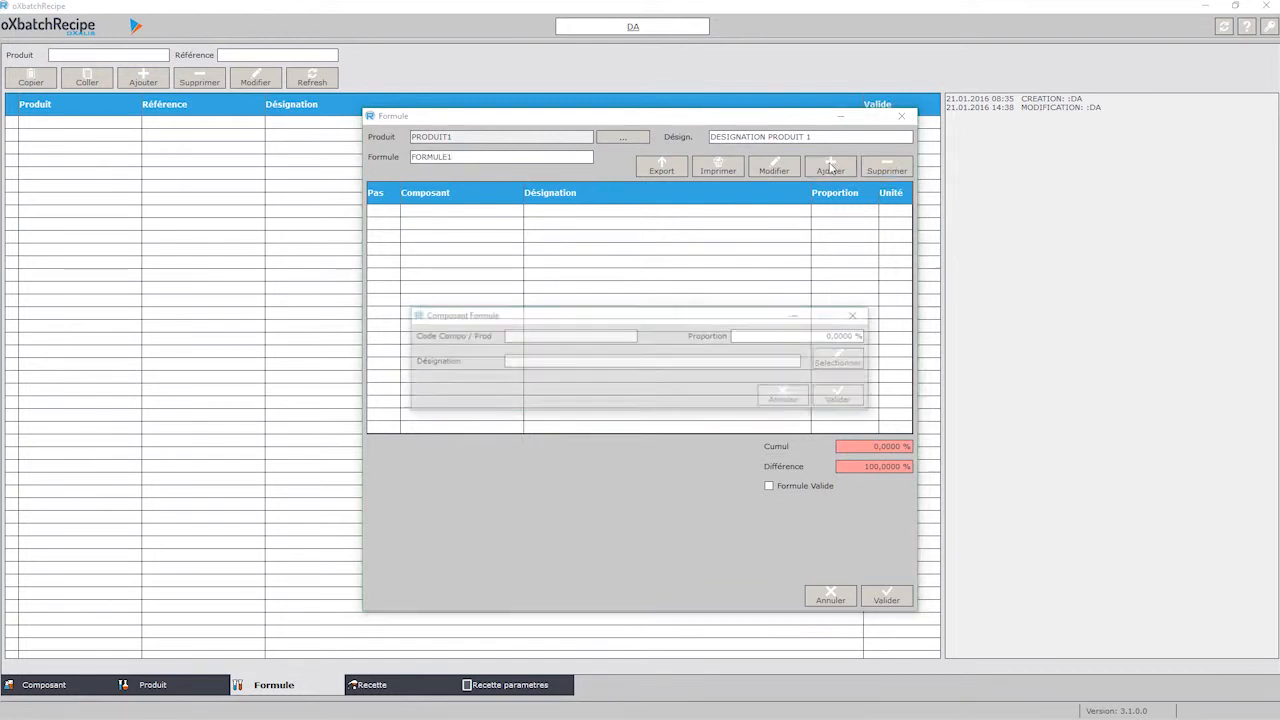
left_click(830, 362)
double_click(543, 322)
left_click(765, 335)
type("34,35")
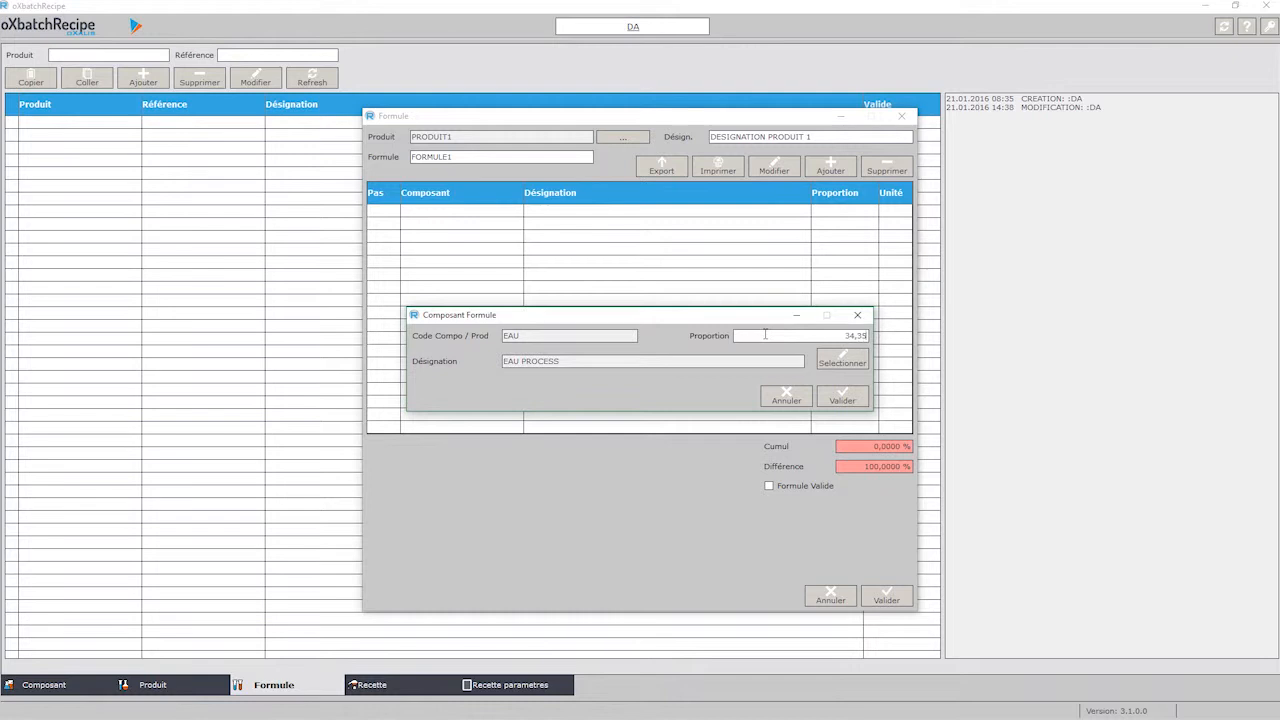
key("Return")
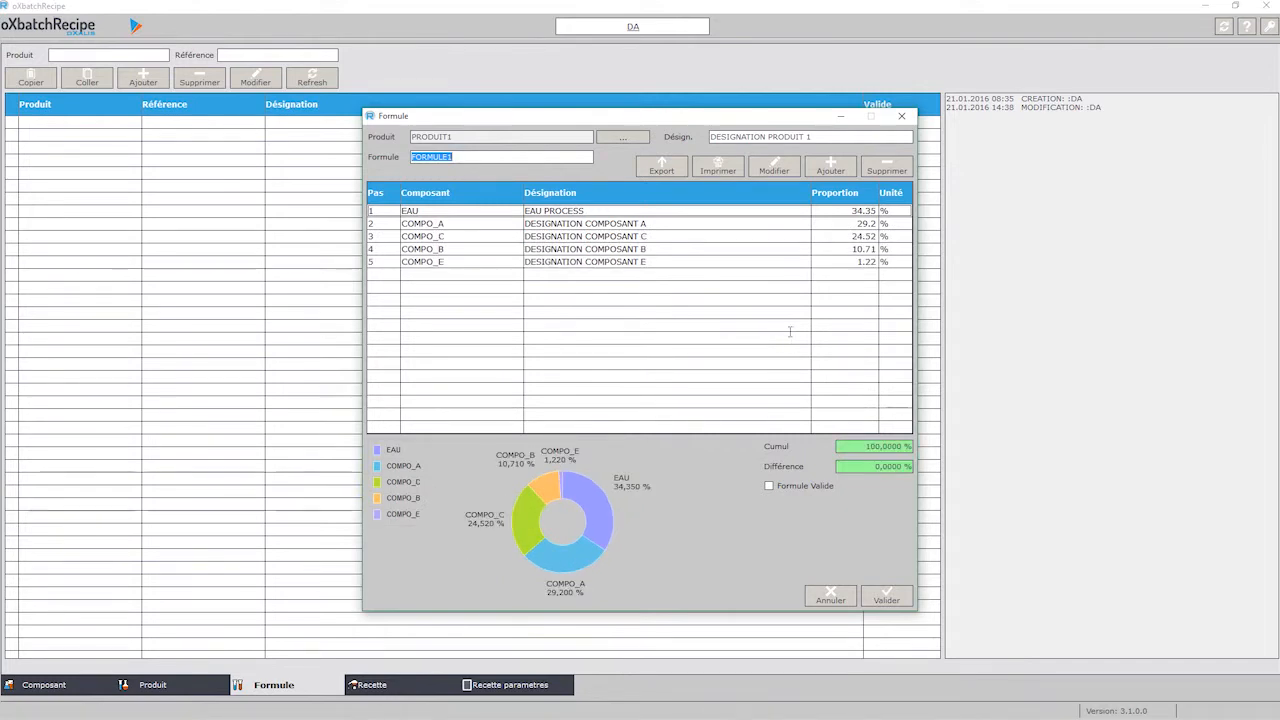
Mark FORMULE1 as valid and save the formula.
left_click(768, 486)
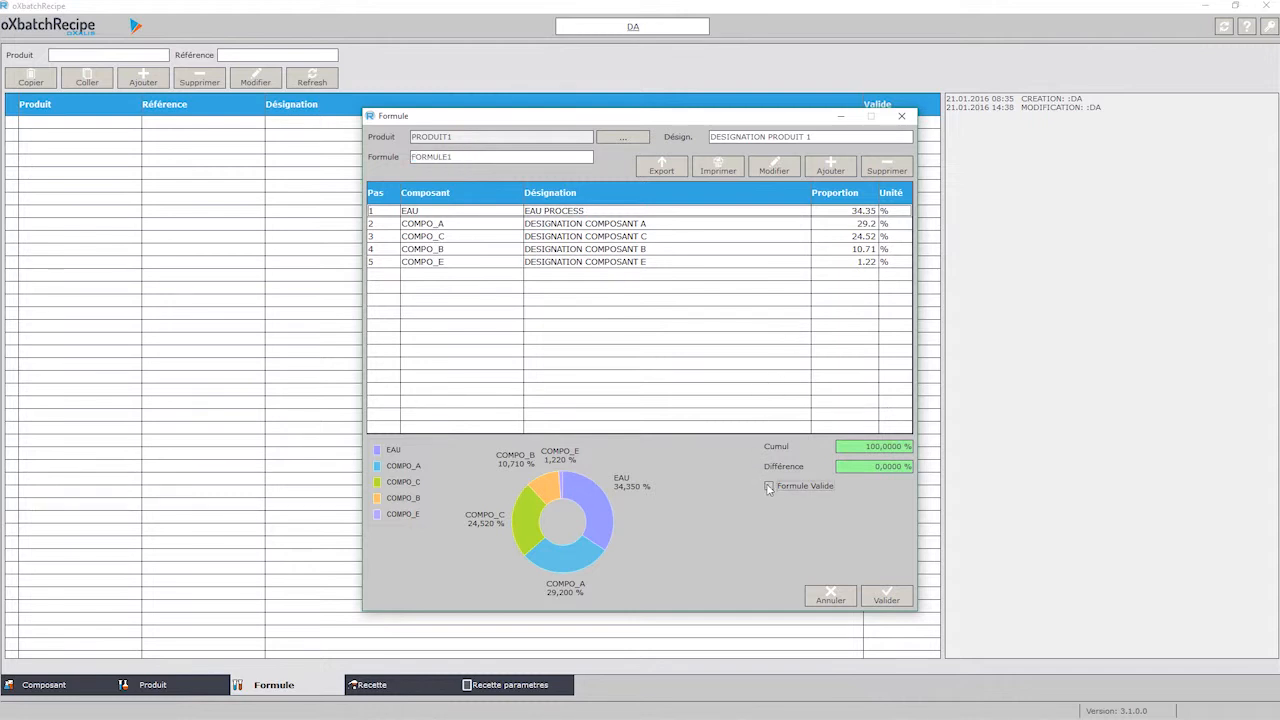
left_click(886, 597)
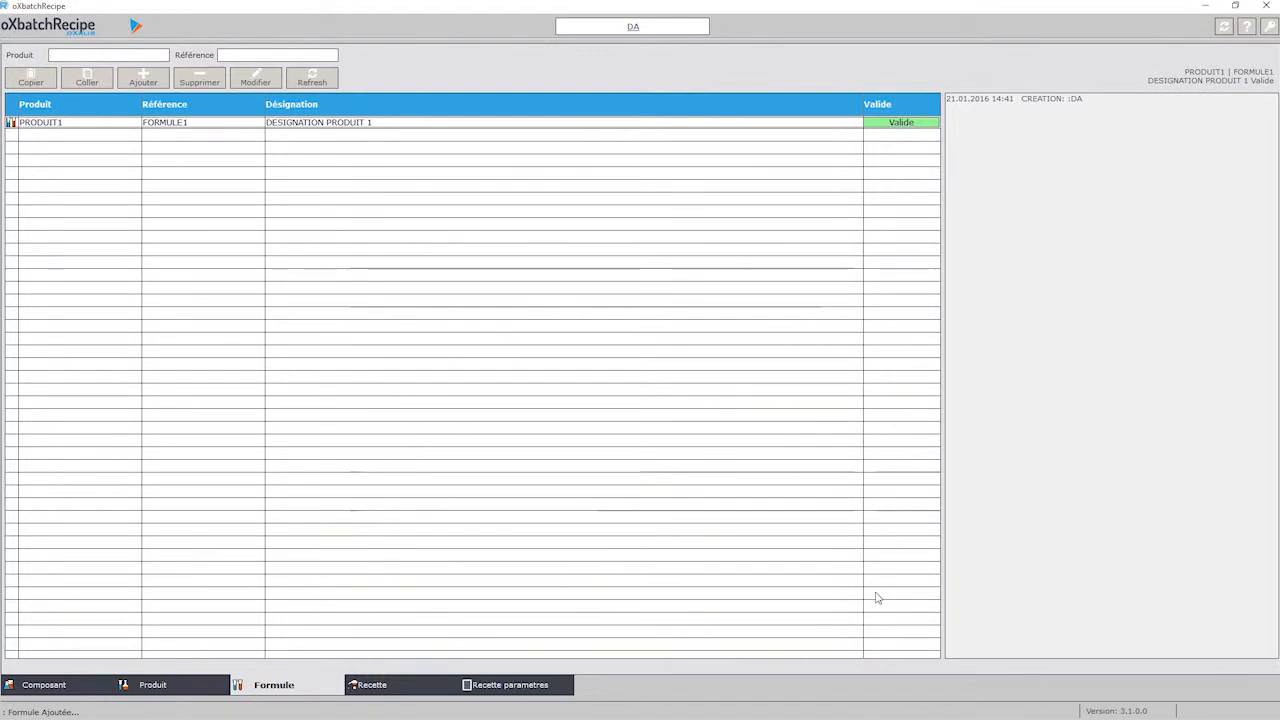
Start a new recipe based on PRODUIT1 / FORMULE1 and name it RECETTE1.
left_click(389, 687)
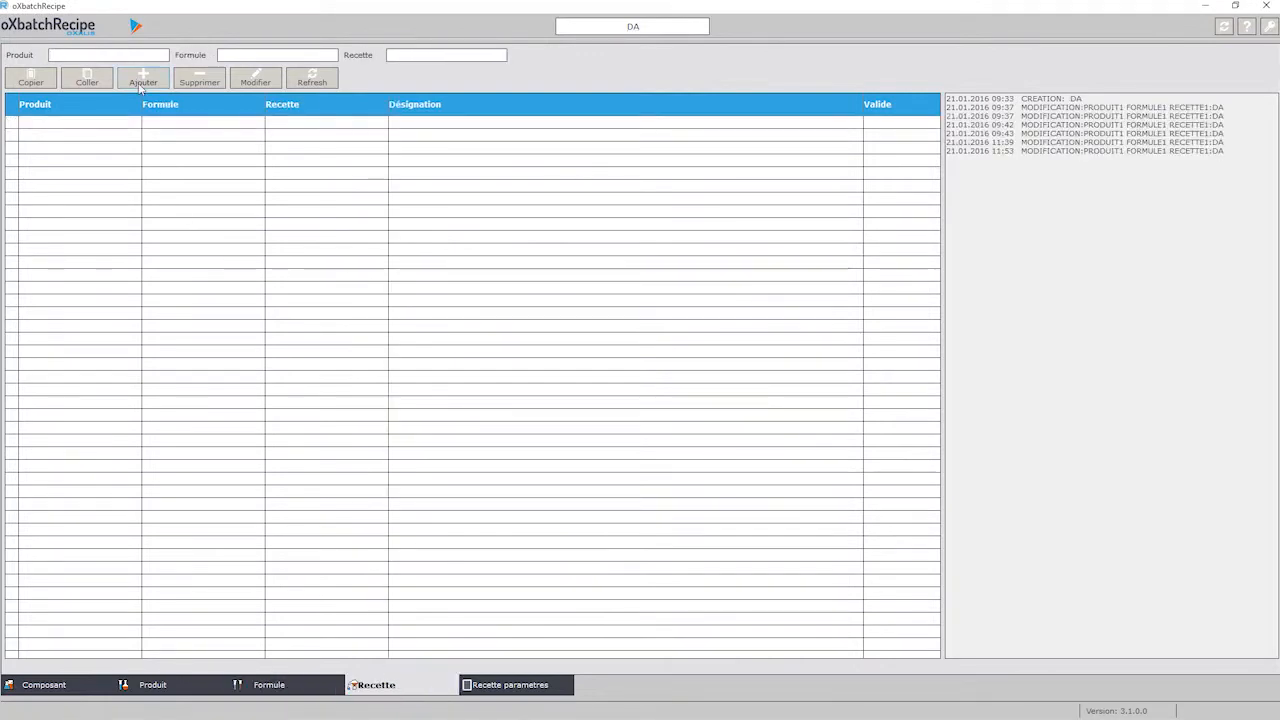
left_click(141, 81)
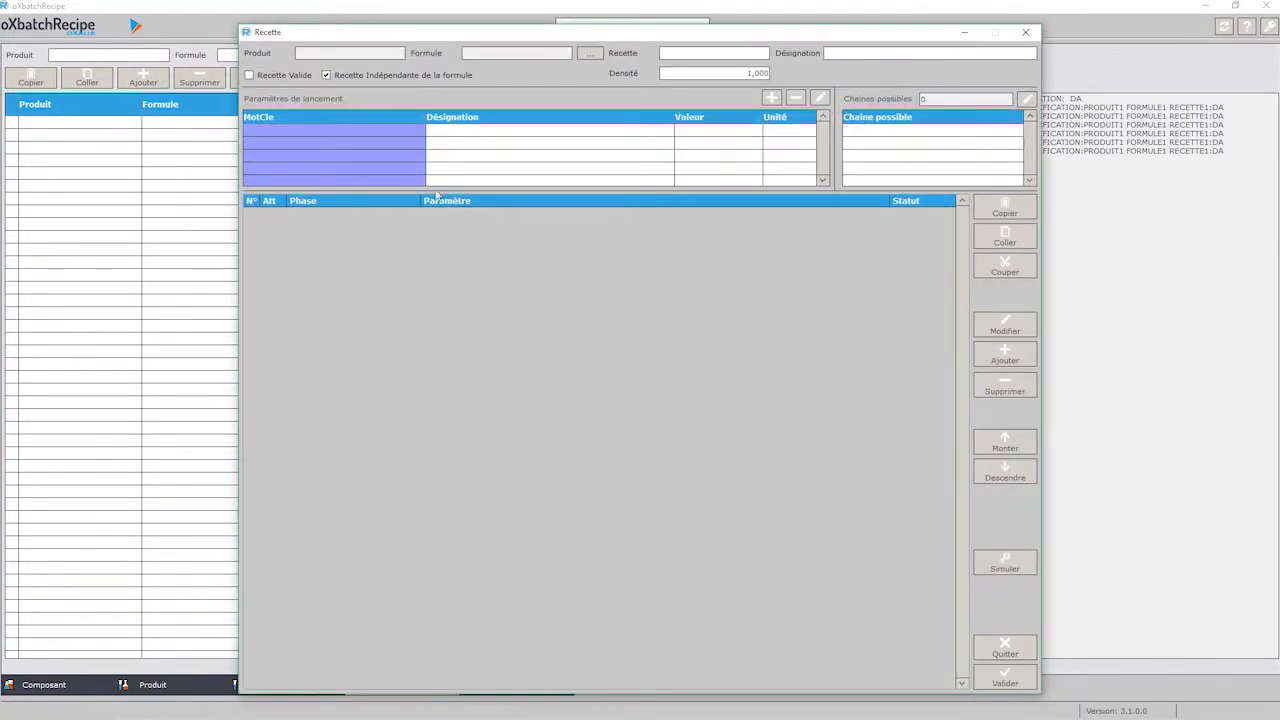
left_click(590, 53)
left_click(577, 246)
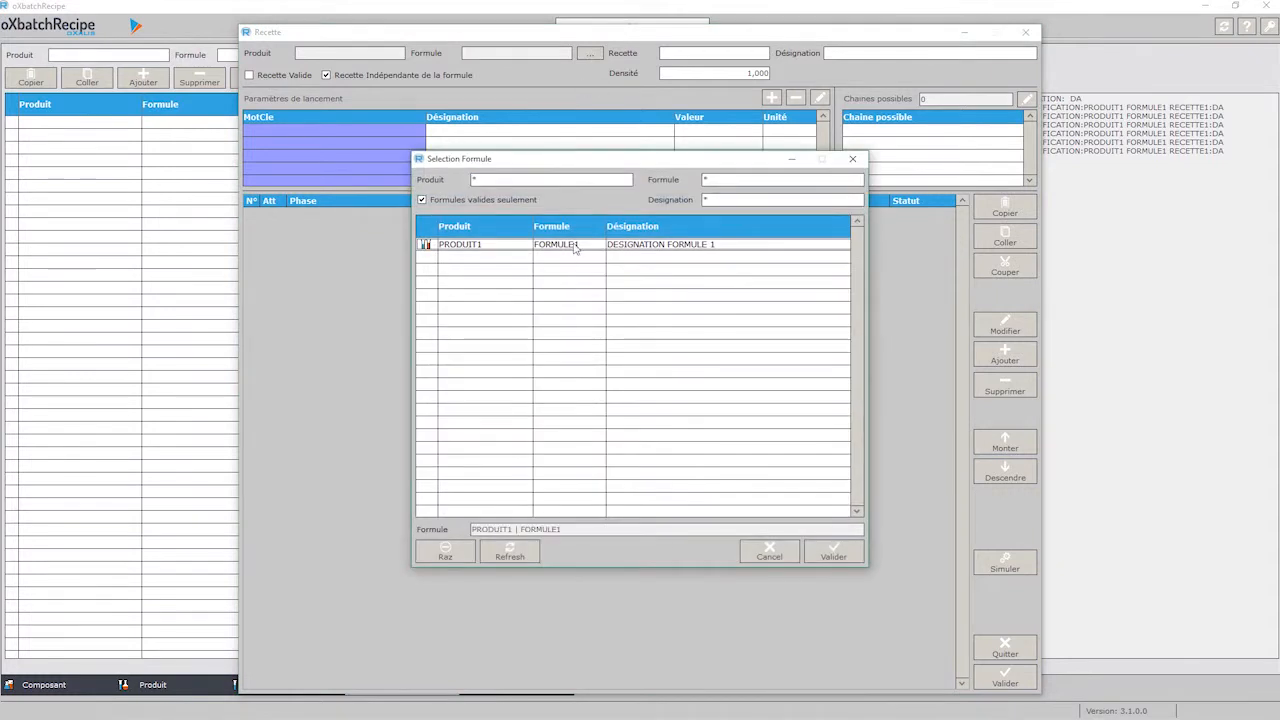
left_click(834, 553)
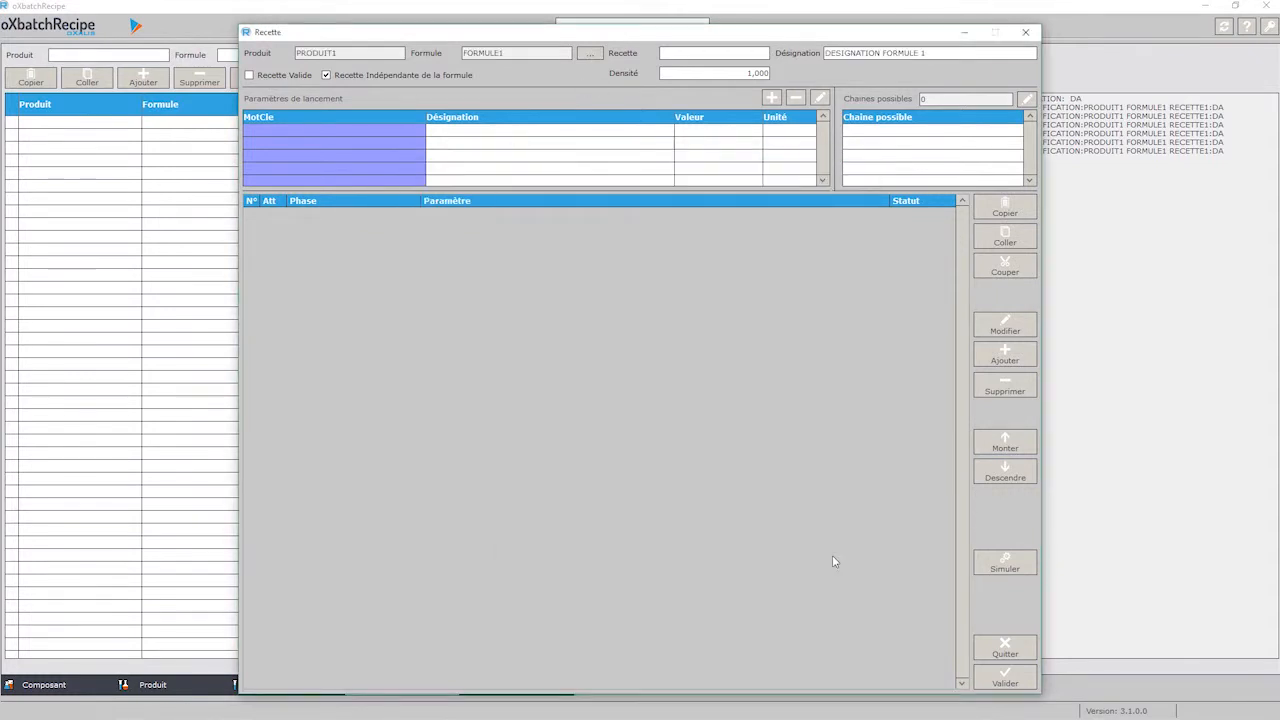
type("RECETTE1")
Enable chain MX01 for the recipe with a 500 kg minimum, 2000 kg maximum, 10-minute duration and modifiable duration.
left_click(1027, 98)
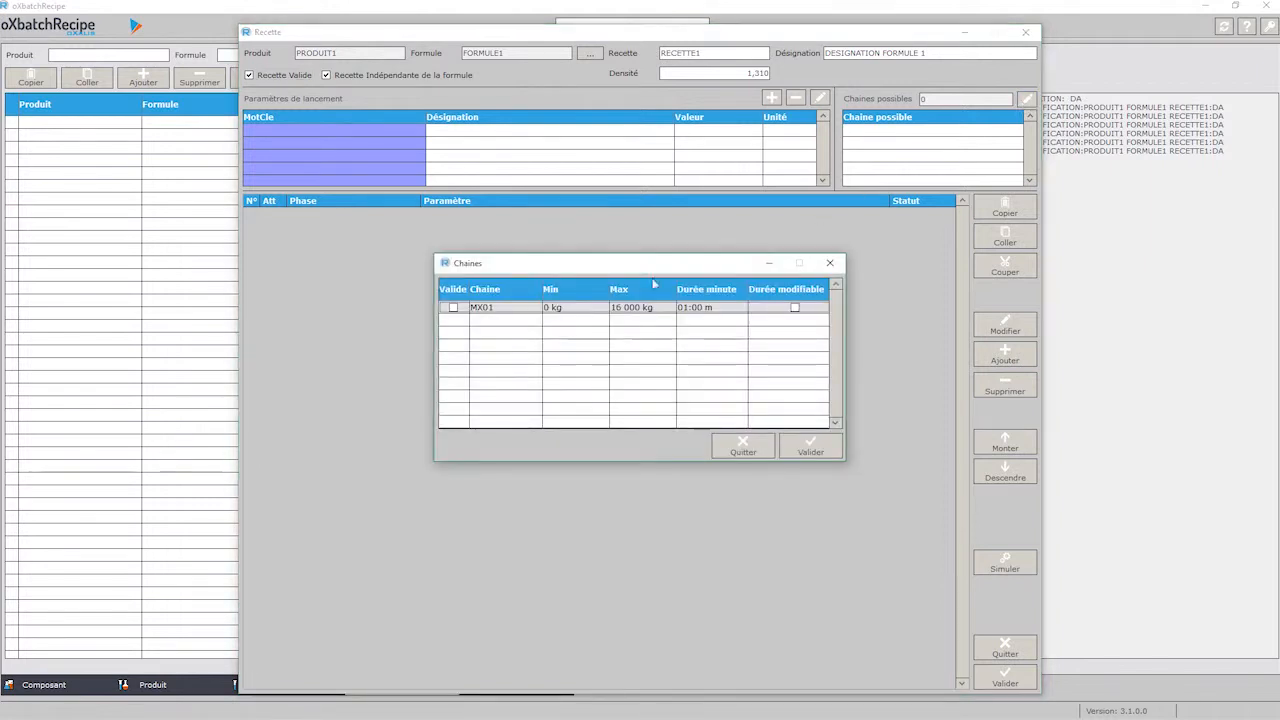
left_click(455, 309)
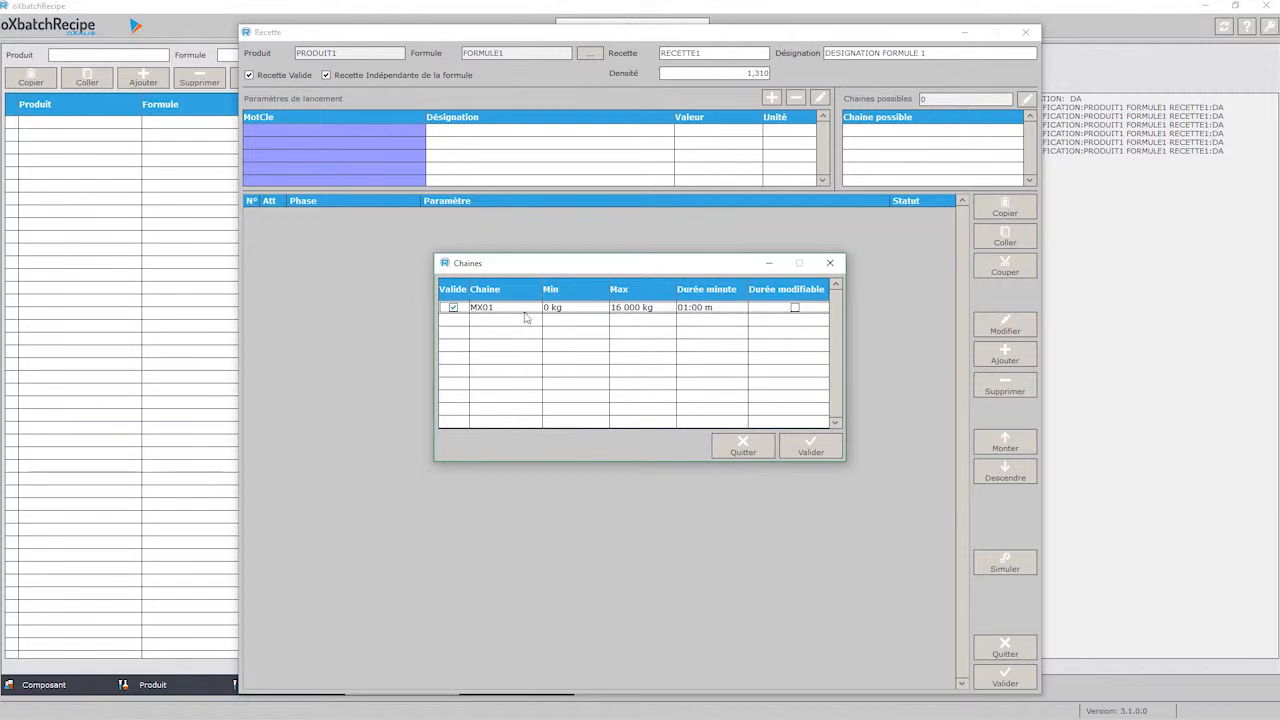
left_click(577, 310)
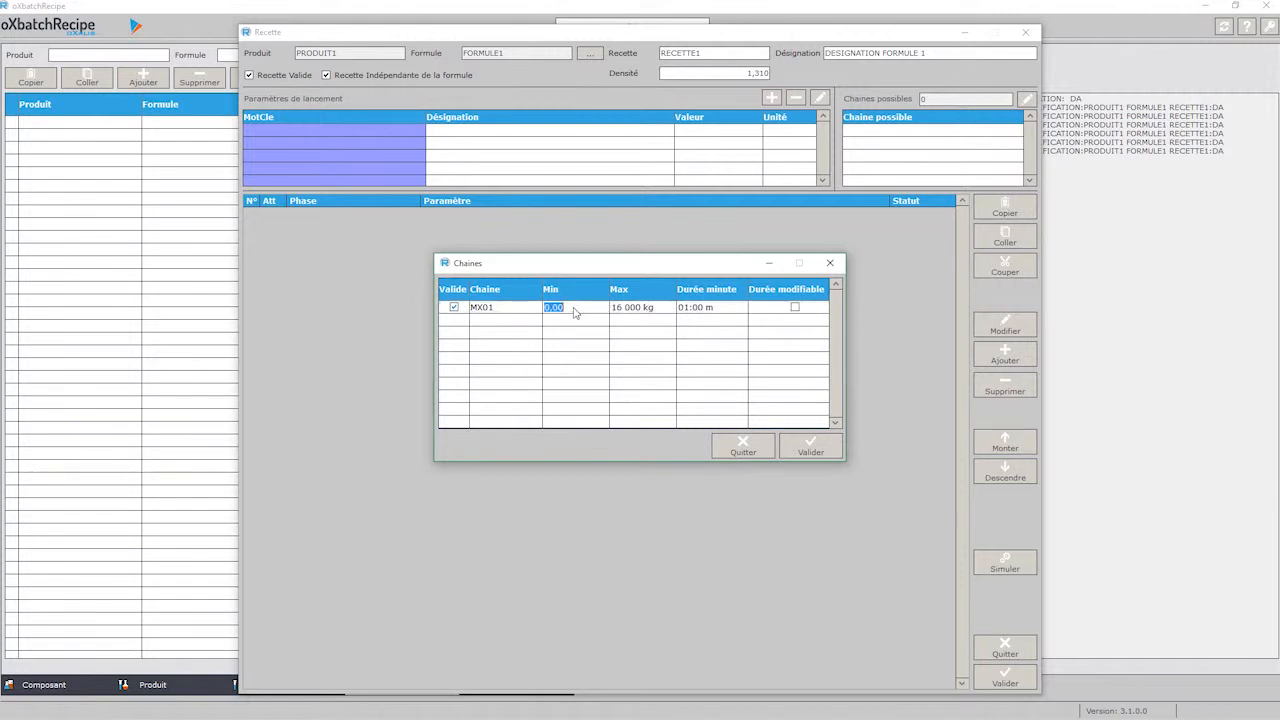
type("500")
left_click(637, 309)
type("2000")
left_click(795, 307)
left_click(781, 307)
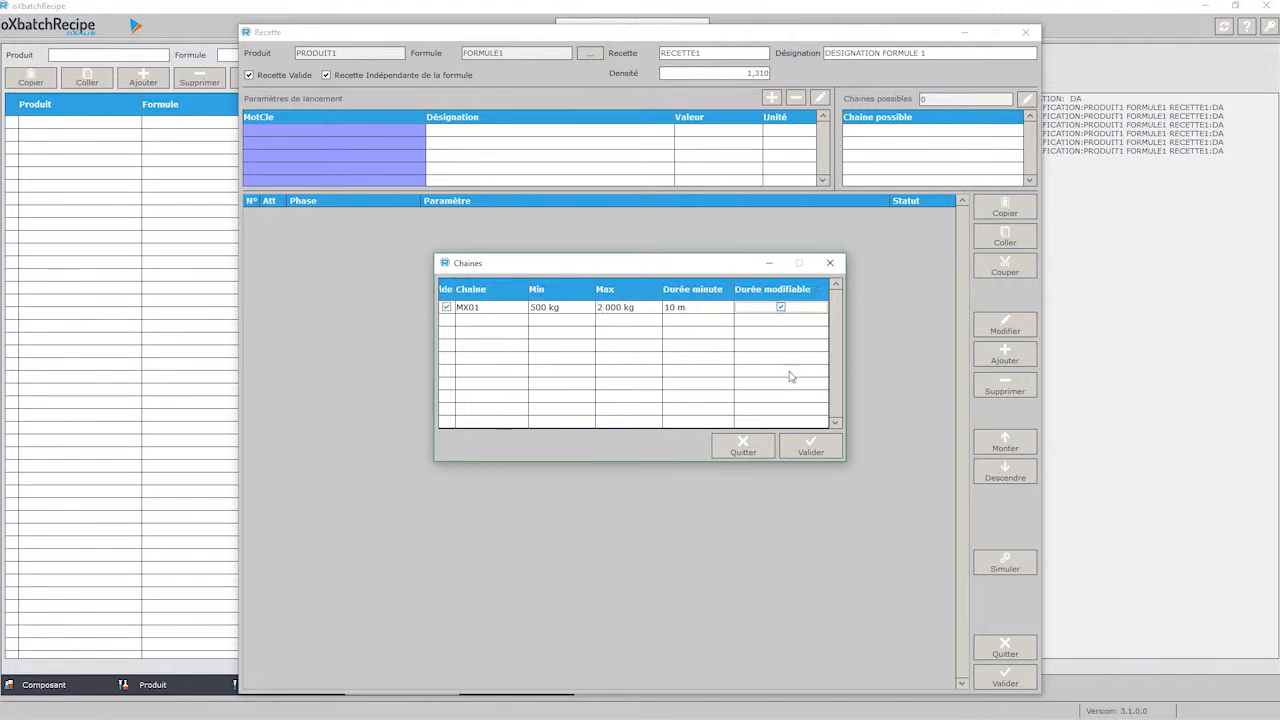
left_click(810, 446)
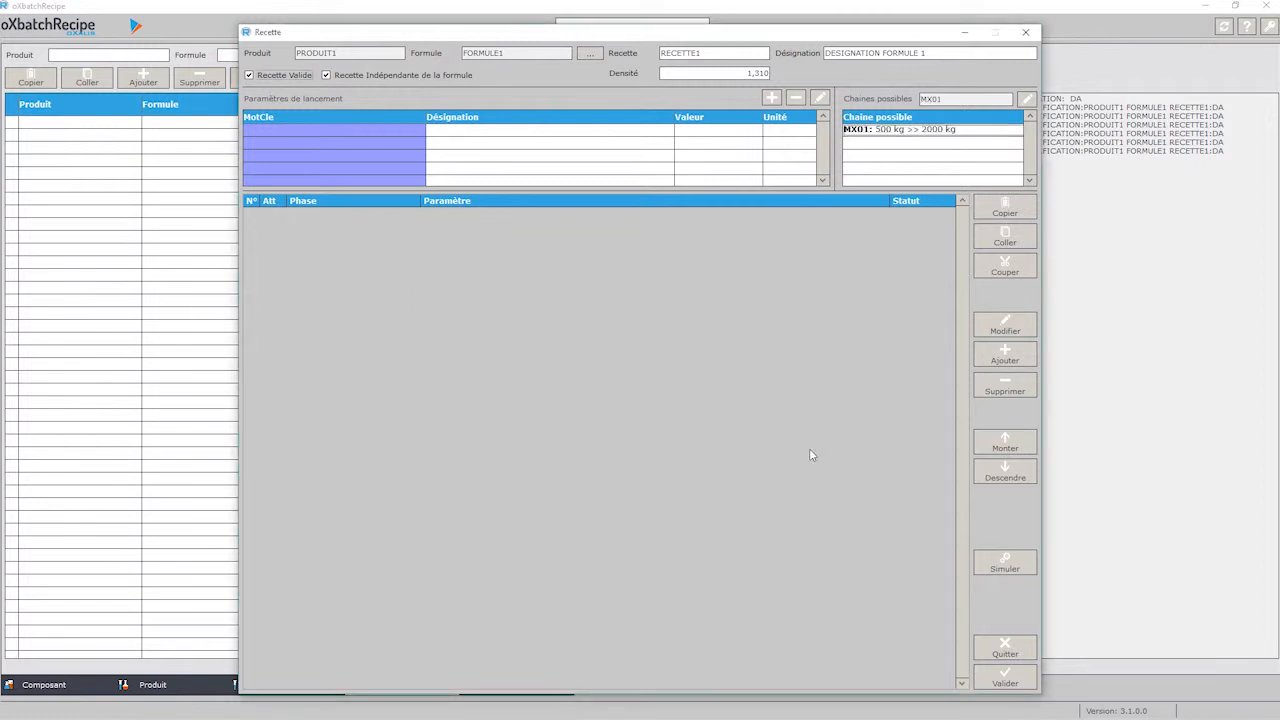
Turn off the recipe's independence from the formula.
left_click(326, 75)
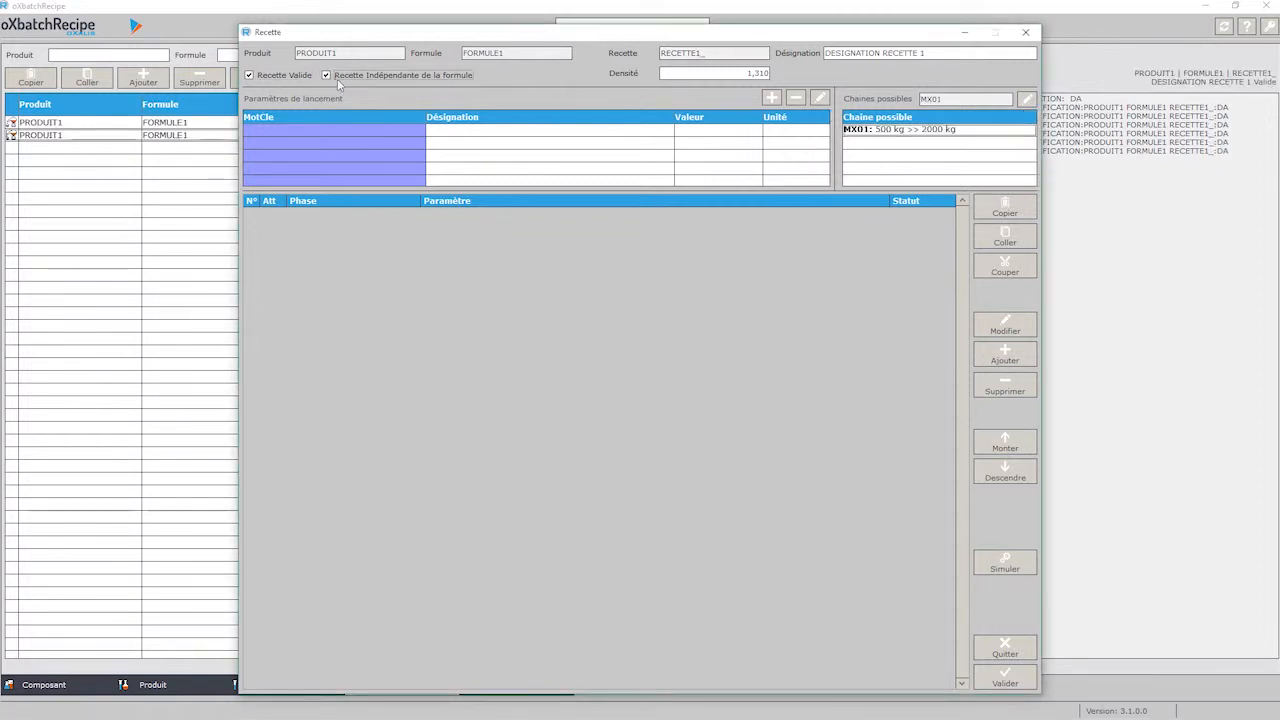
left_click(326, 76)
Add an automatic dosing phase to the recipe for component EAU with a setpoint of 80 %.
left_click(1005, 355)
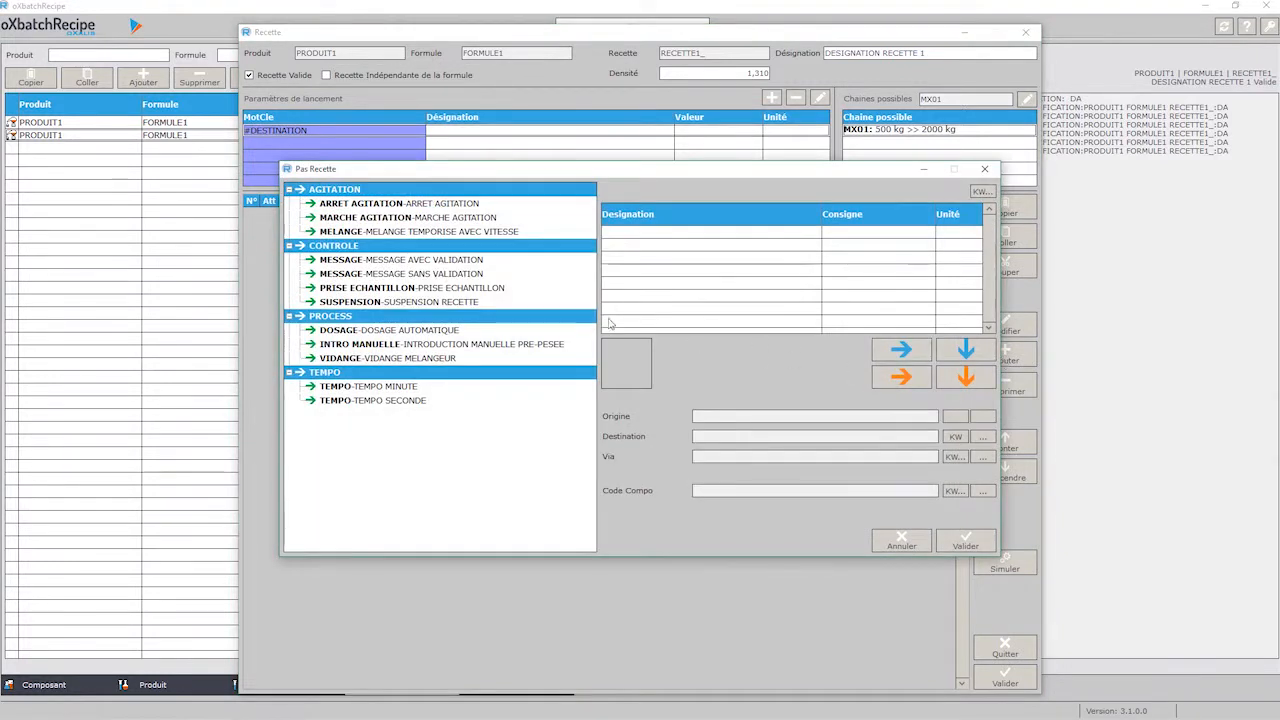
left_click(476, 329)
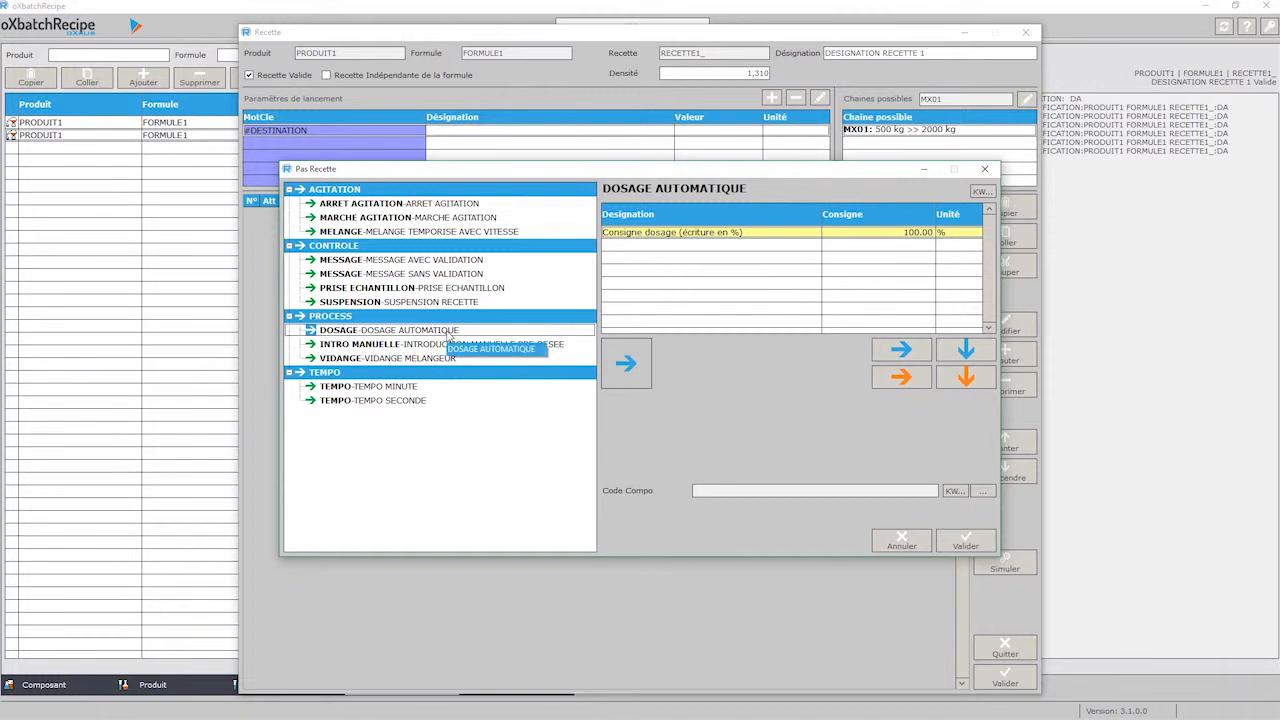
left_click(984, 491)
left_click(625, 300)
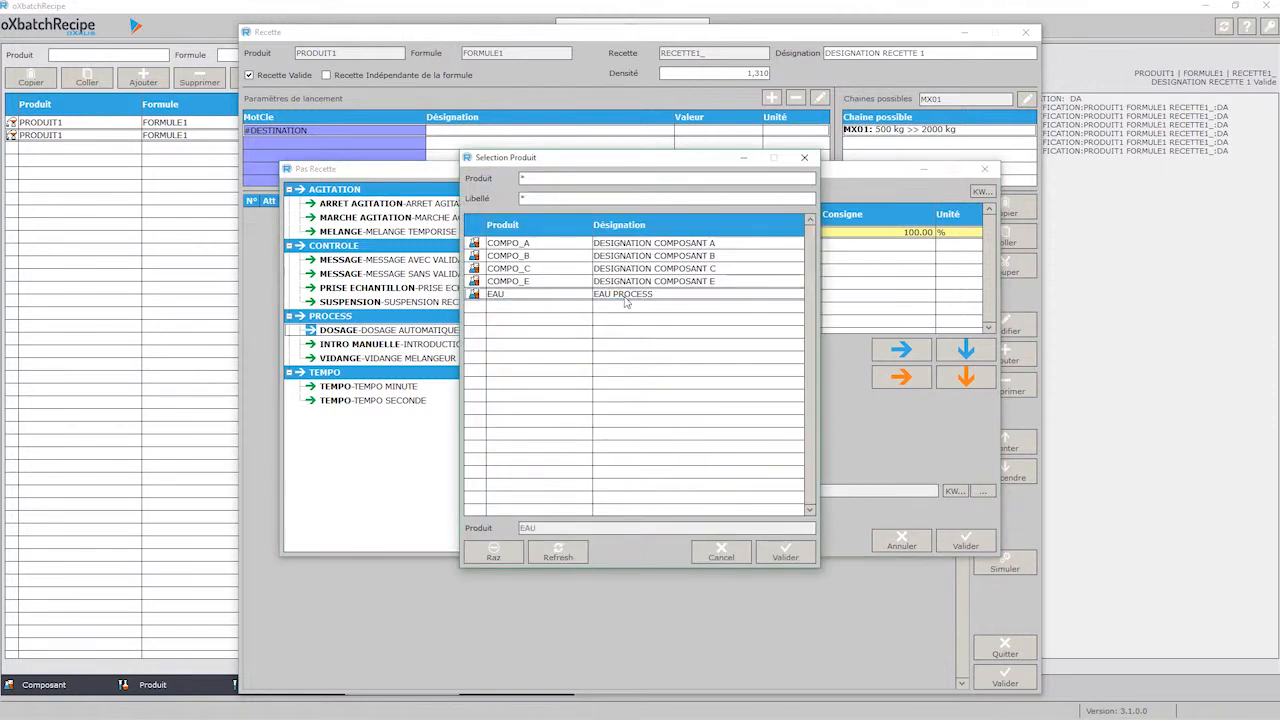
double_click(625, 300)
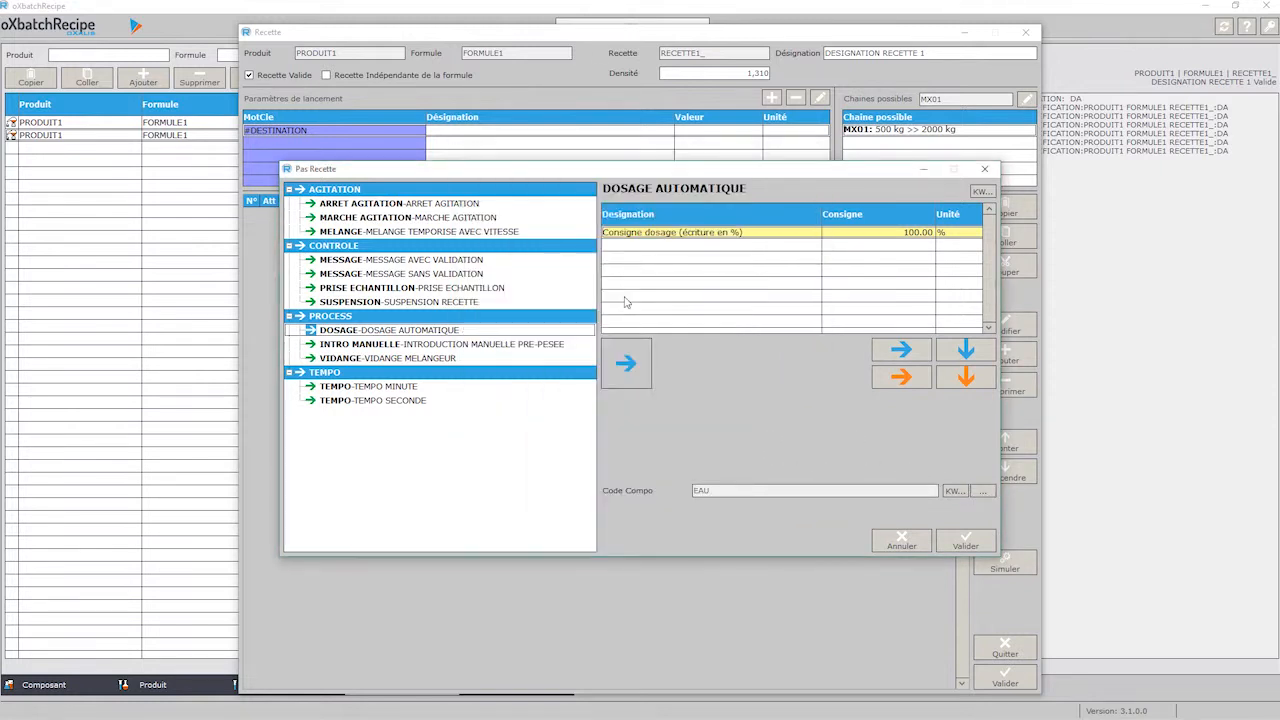
double_click(697, 236)
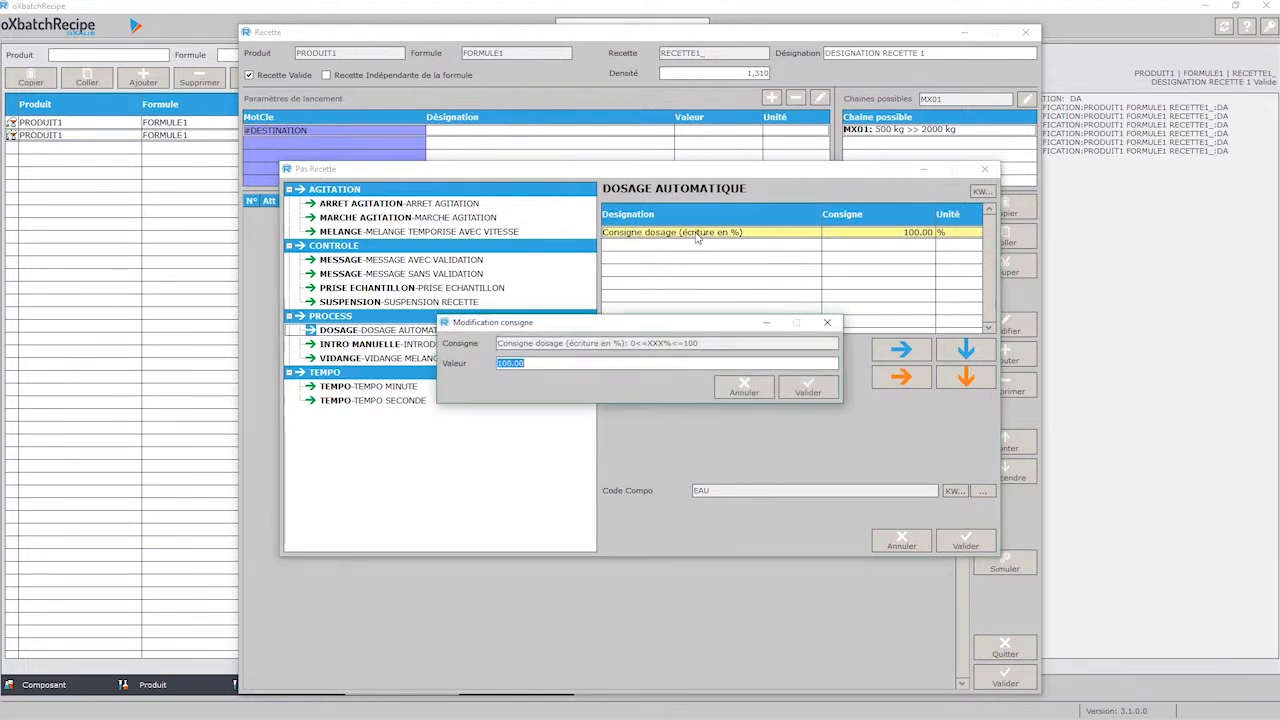
type("80")
key("Return")
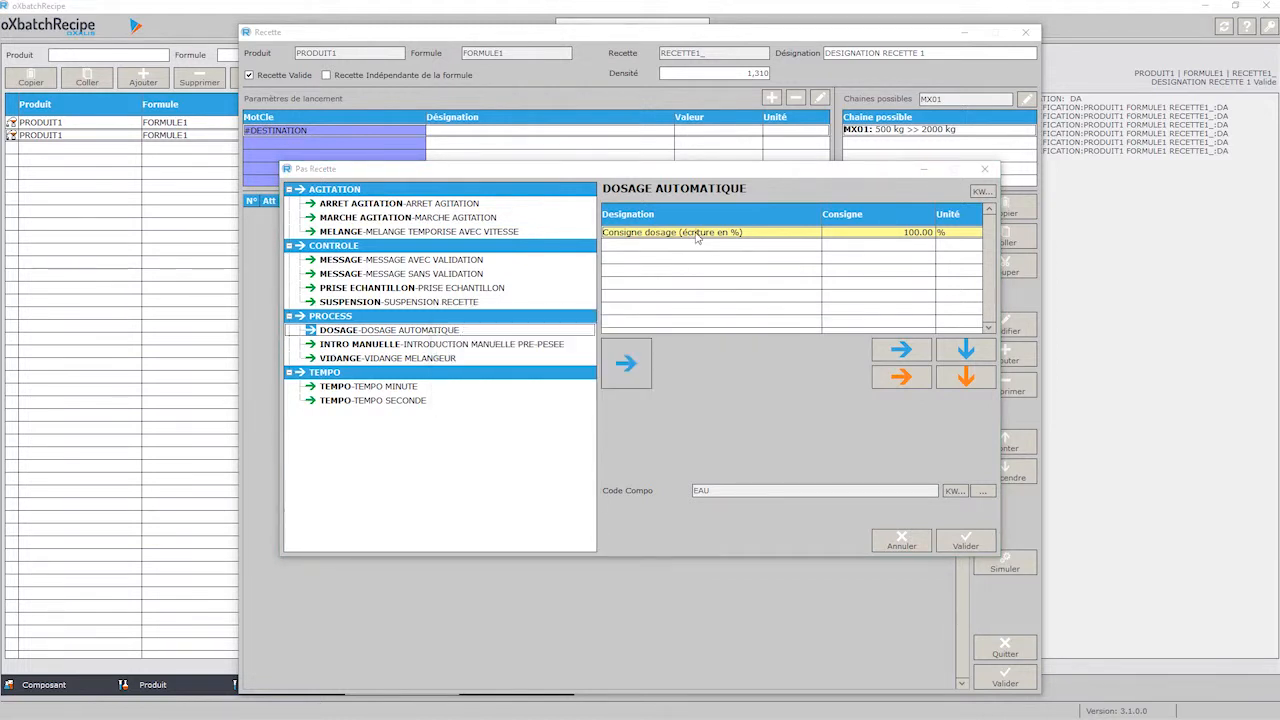
left_click(960, 541)
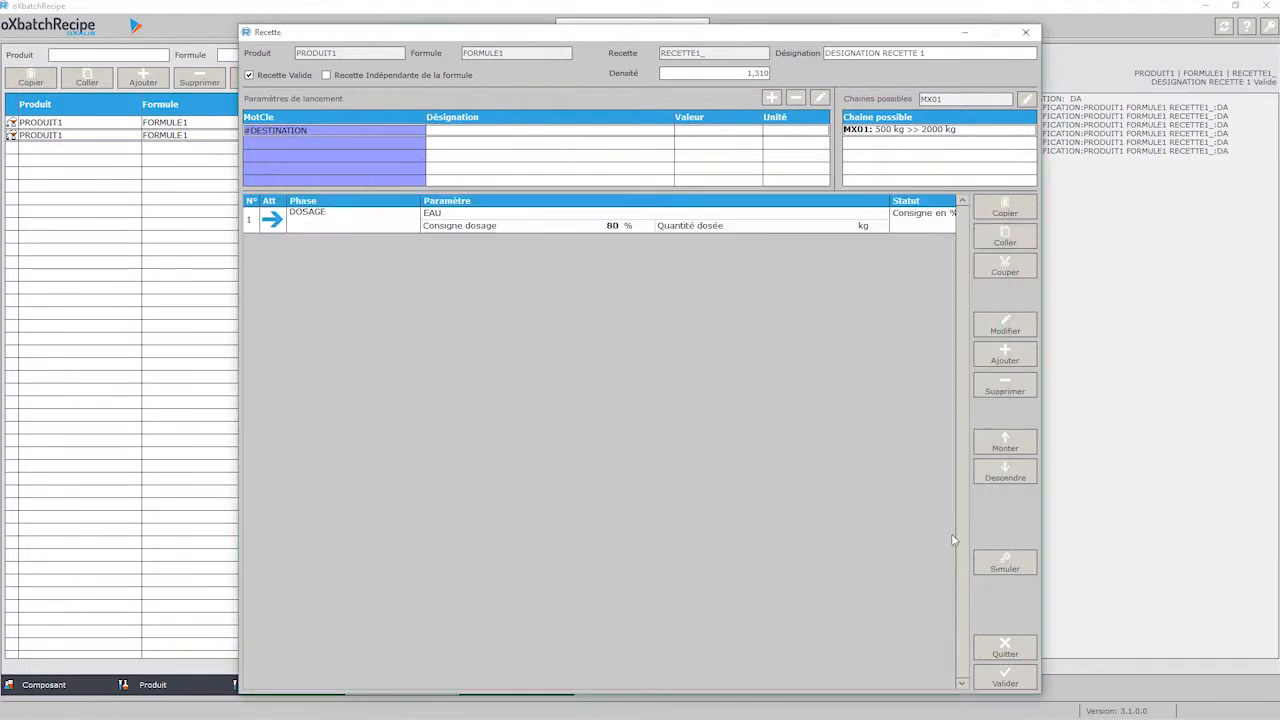
Add a MARCHE AGITATION phase to the recipe with an agitation speed of 100 tr/min.
left_click(1004, 355)
left_click(430, 218)
double_click(636, 233)
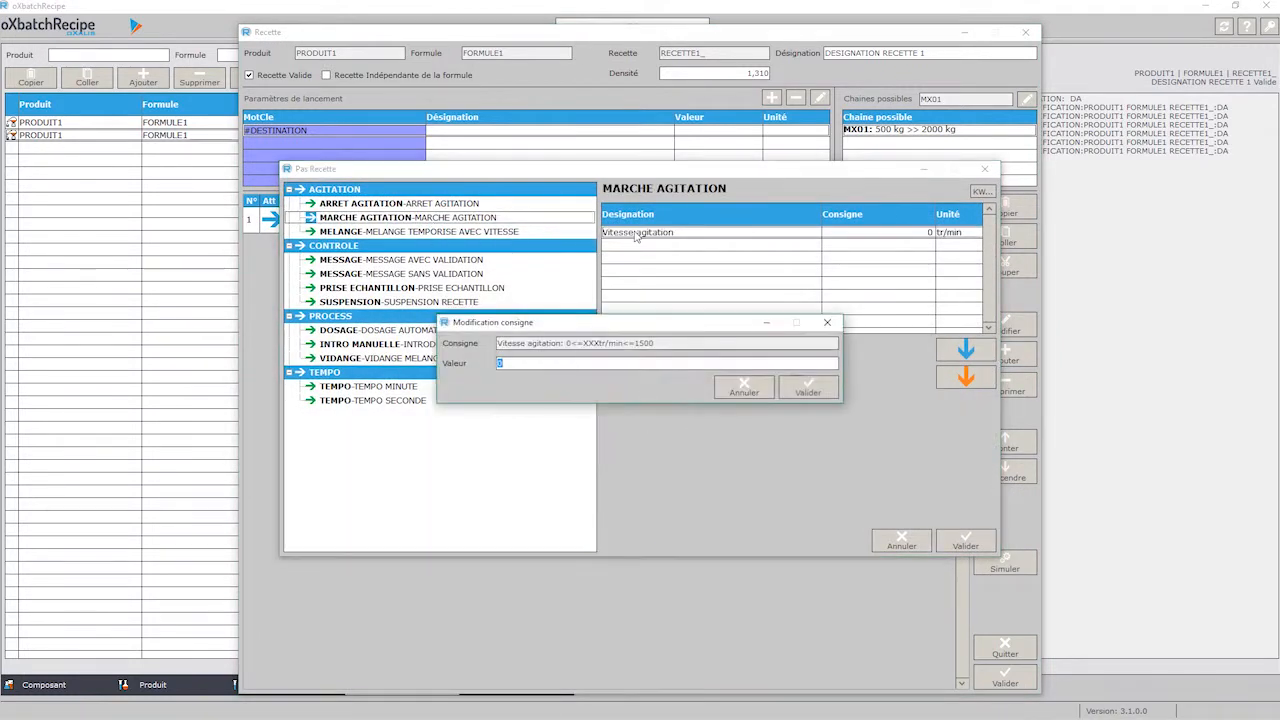
type("100")
key("Return")
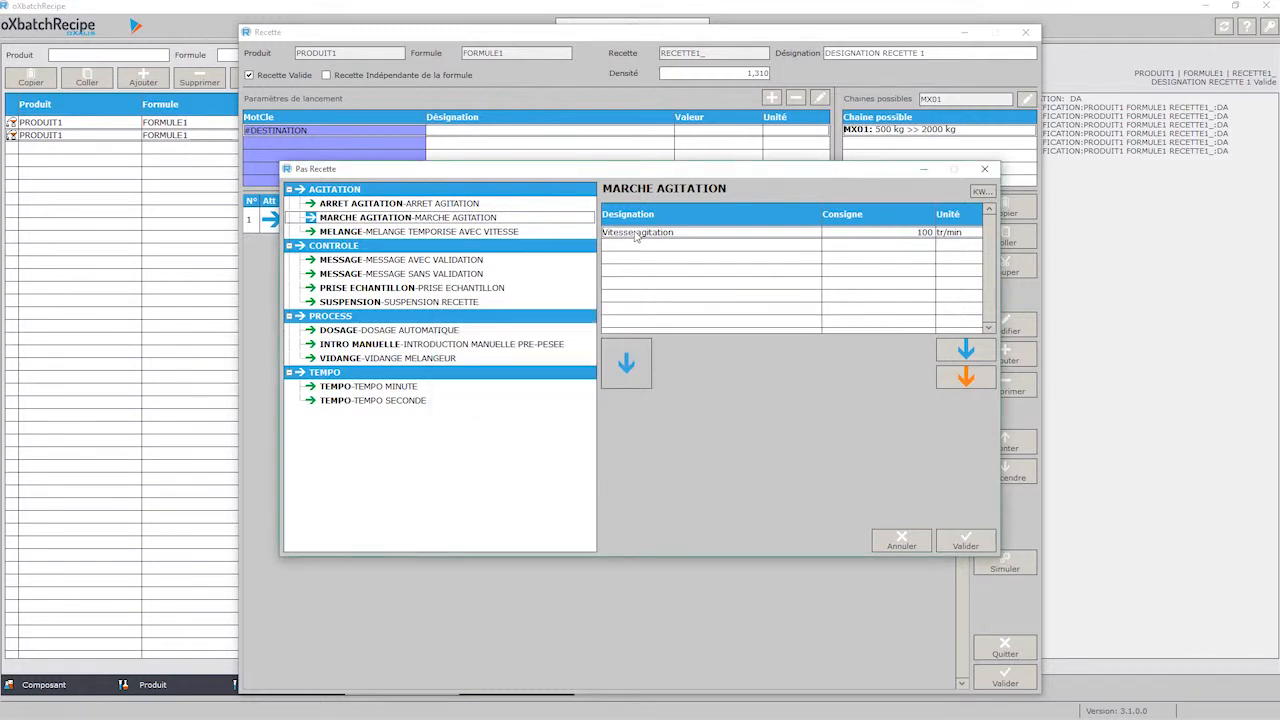
left_click(963, 540)
Add an automatic dosing phase to the recipe for component COMPO_A, keeping the 100 % setpoint.
left_click(1005, 360)
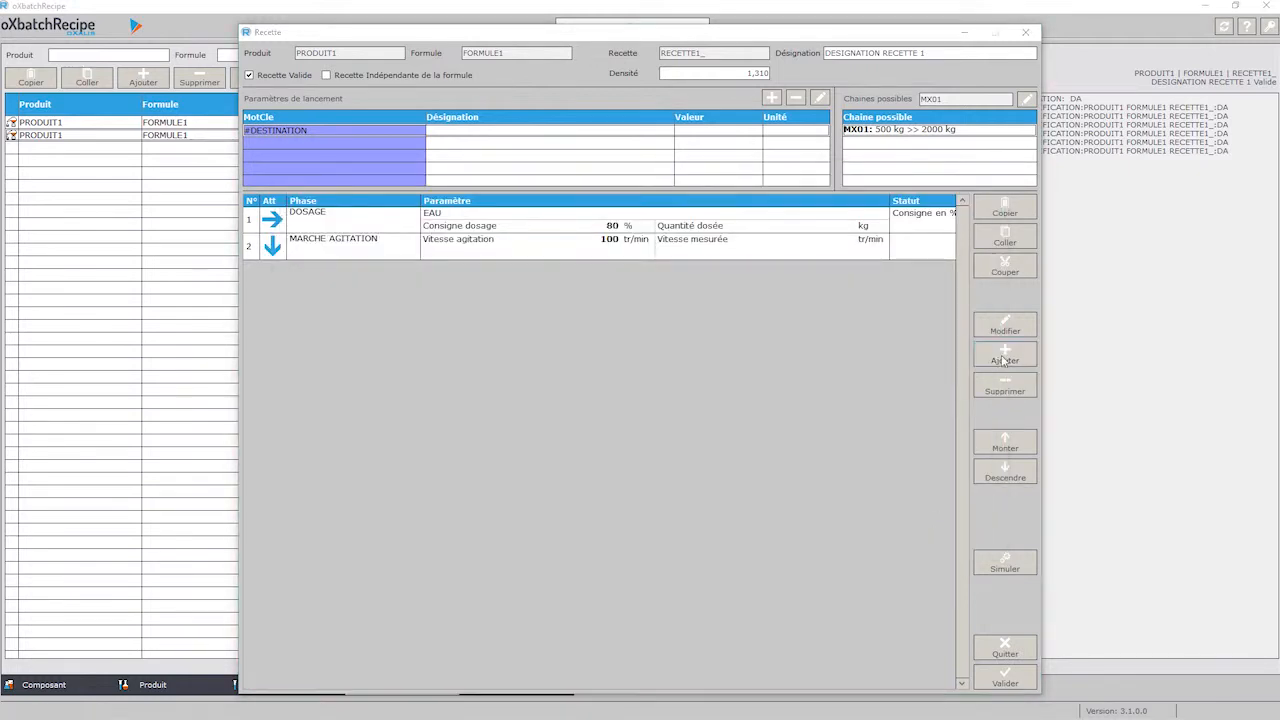
left_click(430, 331)
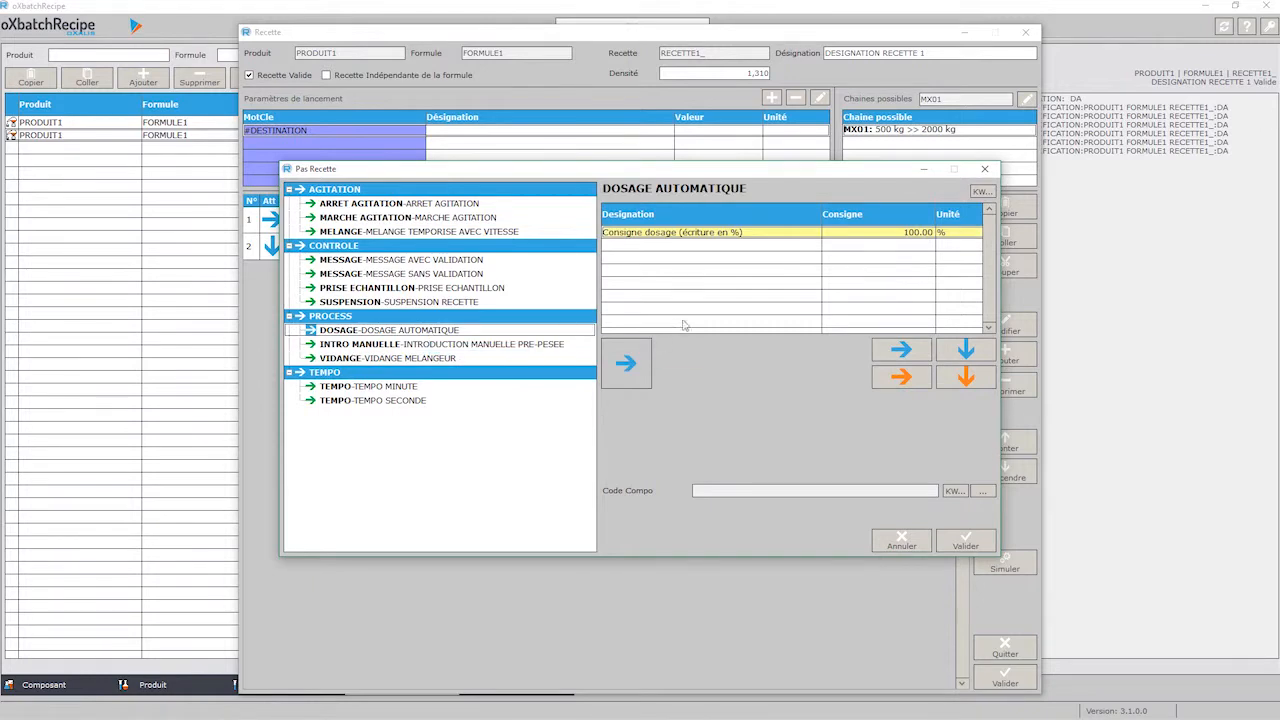
left_click(983, 490)
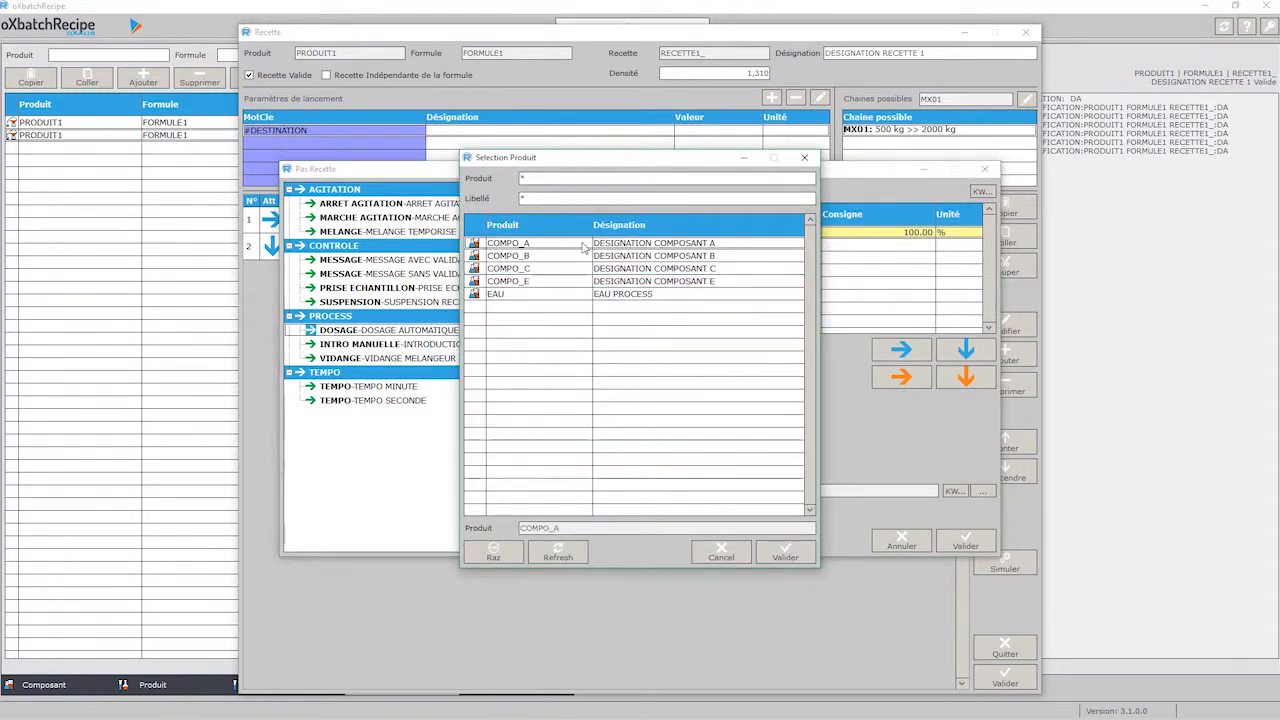
double_click(591, 244)
left_click(963, 545)
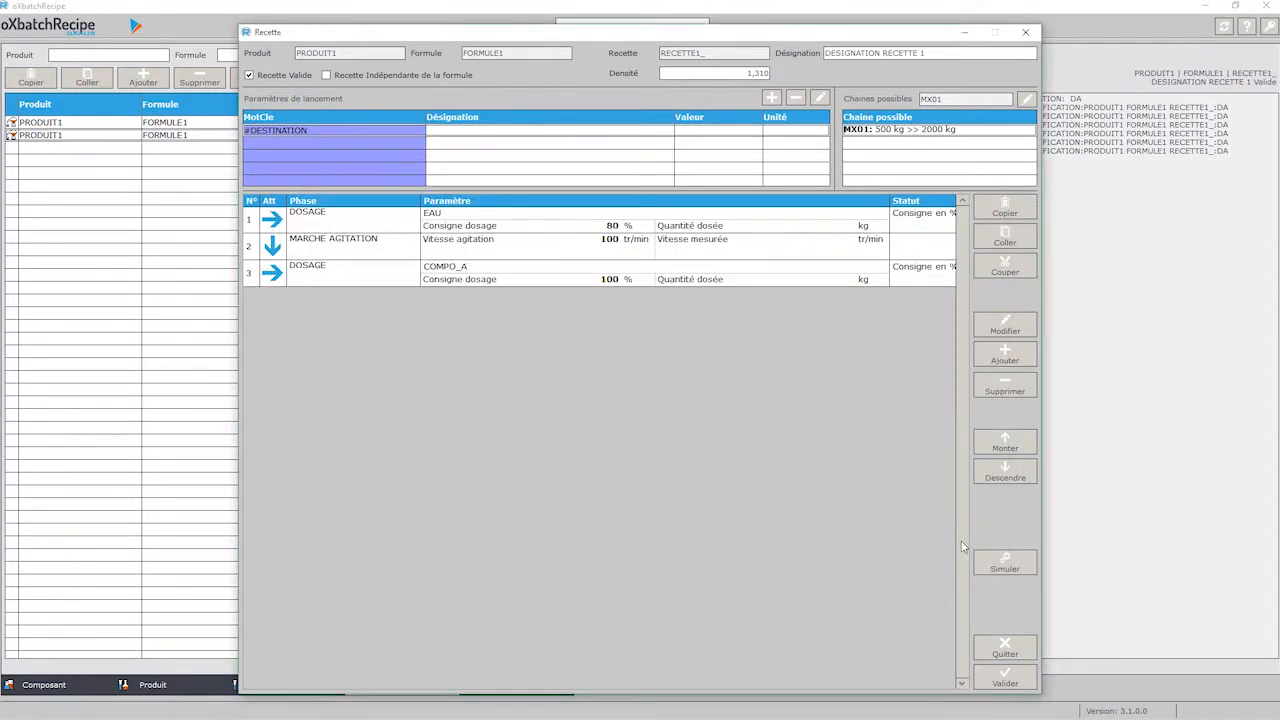
Add a MARCHE AGITATION phase to the recipe with an agitation speed of 200 tr/min.
left_click(1005, 357)
left_click(365, 222)
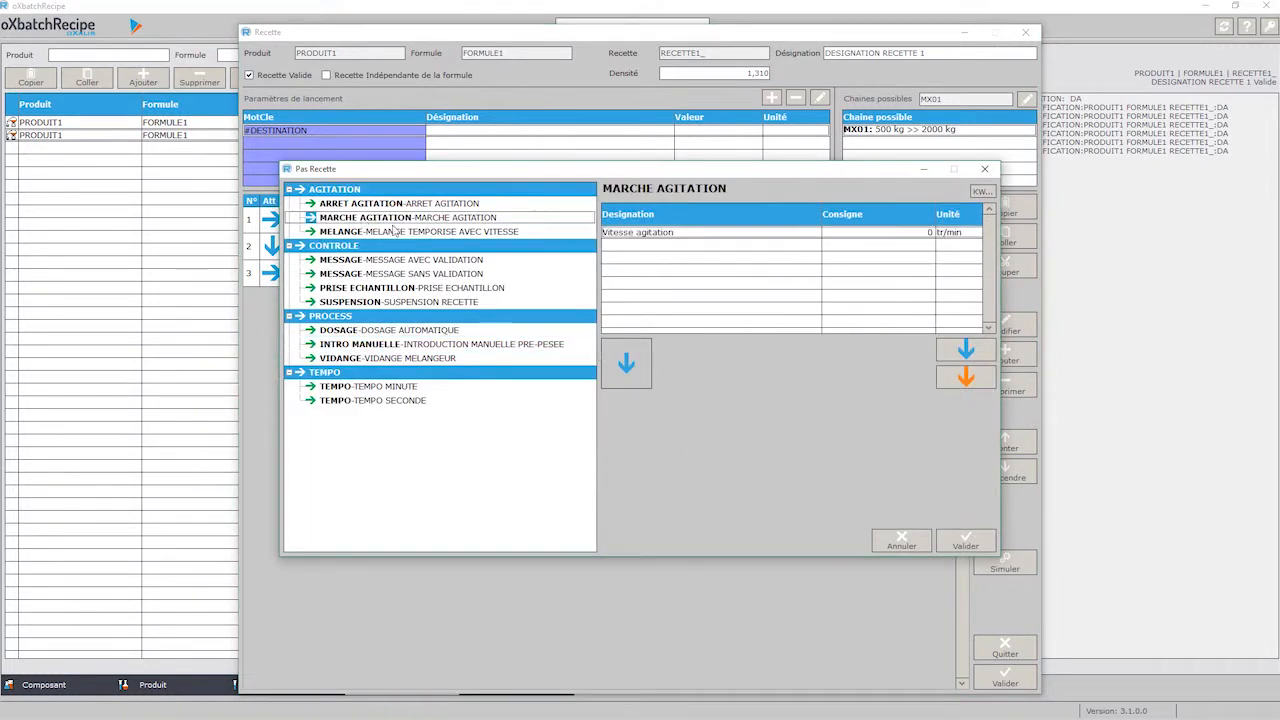
double_click(680, 233)
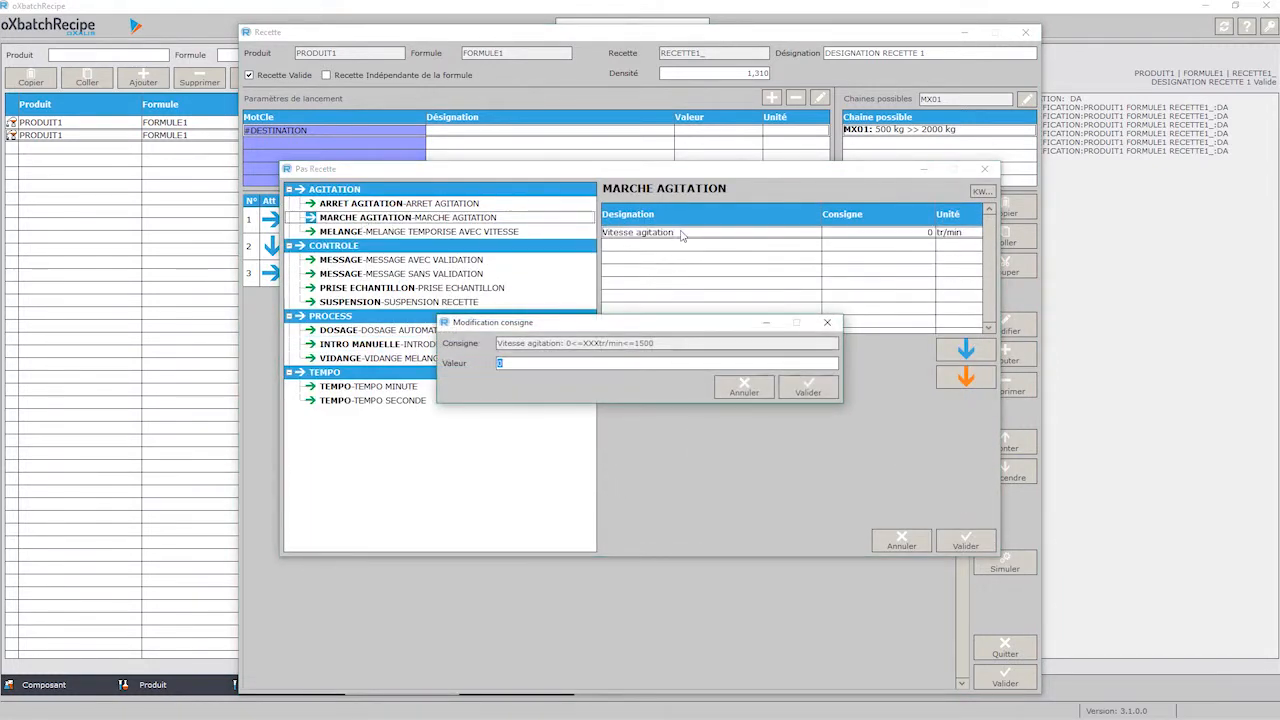
type("200")
key("Return")
key("Return")
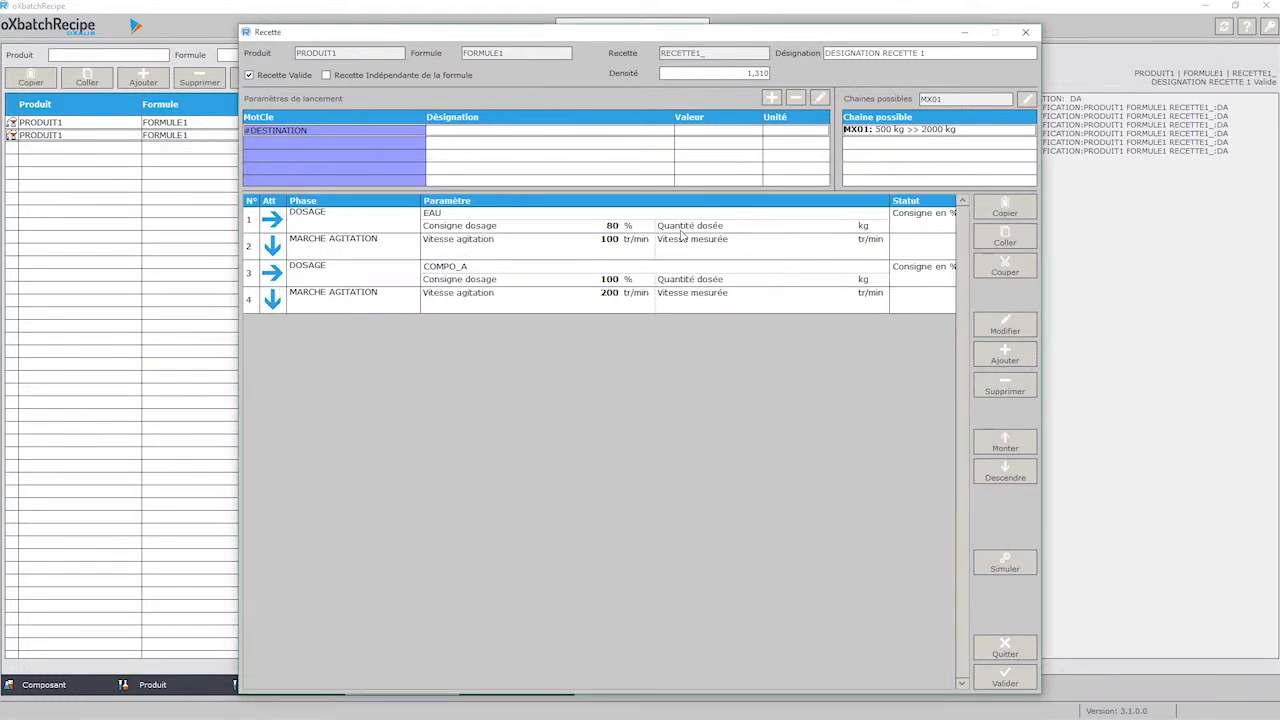
Add an automatic dosing phase to the recipe for component COMPO_B, keeping the 100 % setpoint.
left_click(987, 363)
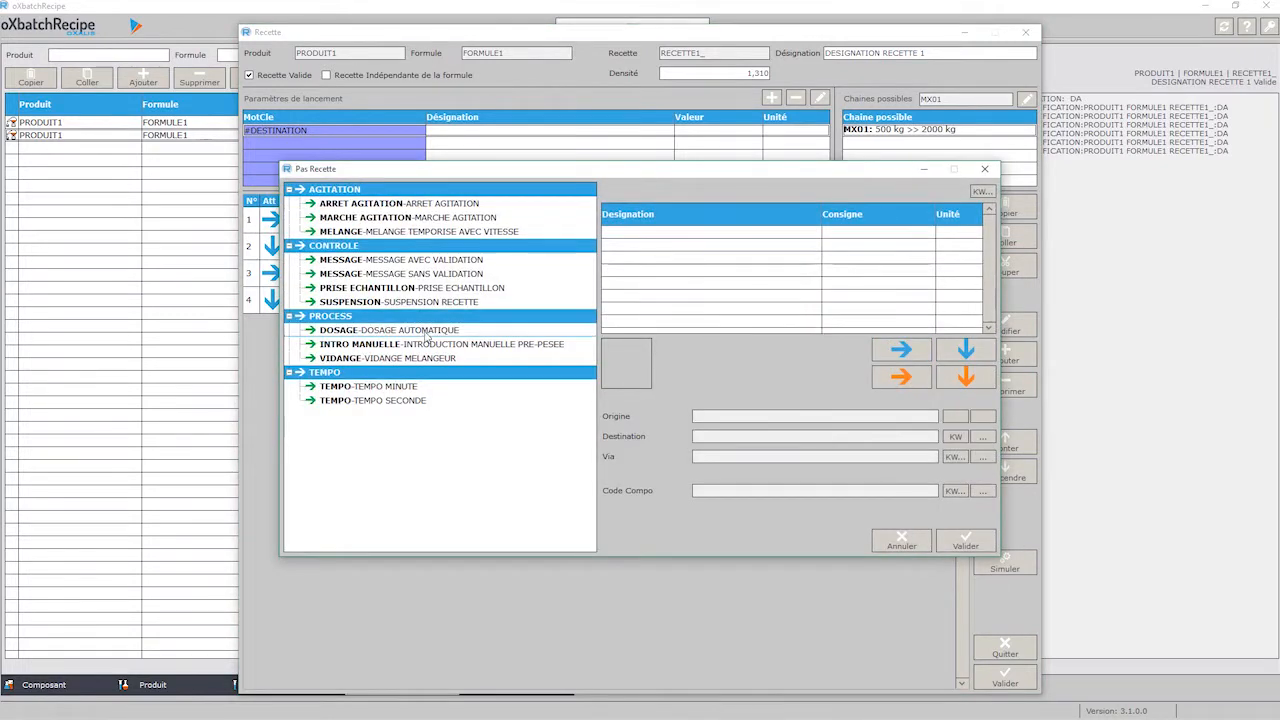
left_click(423, 333)
left_click(983, 491)
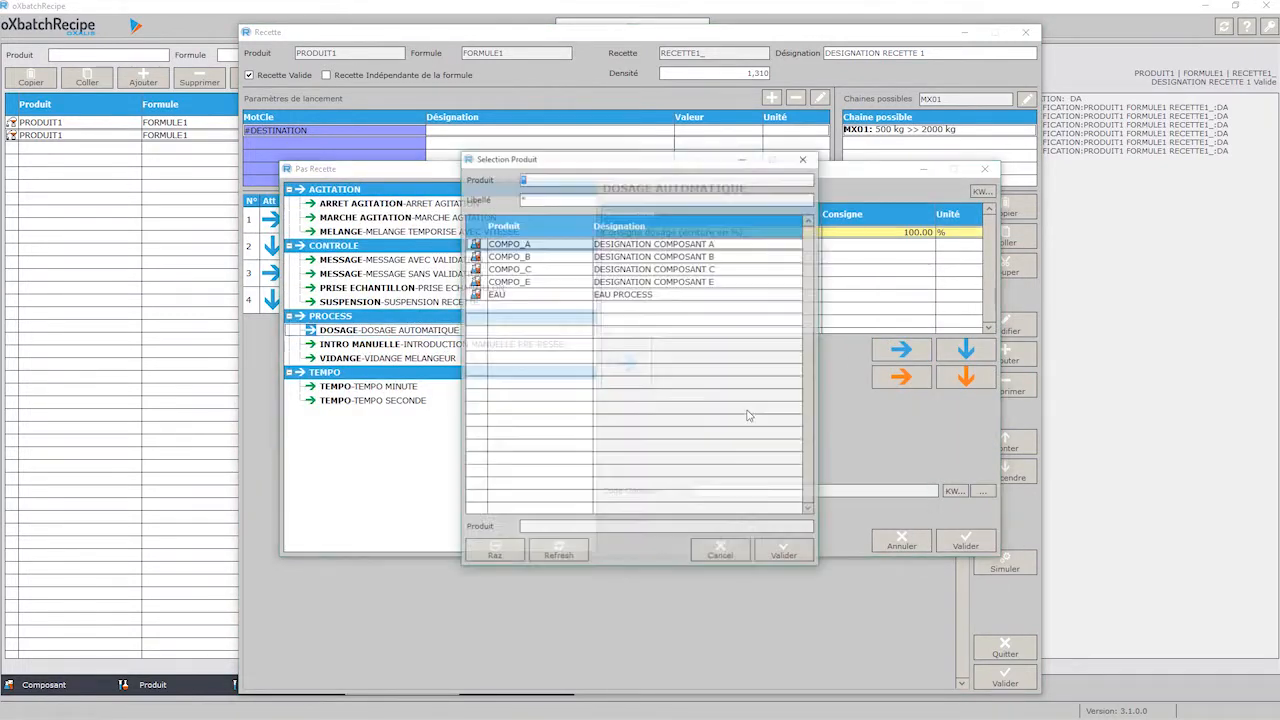
double_click(508, 256)
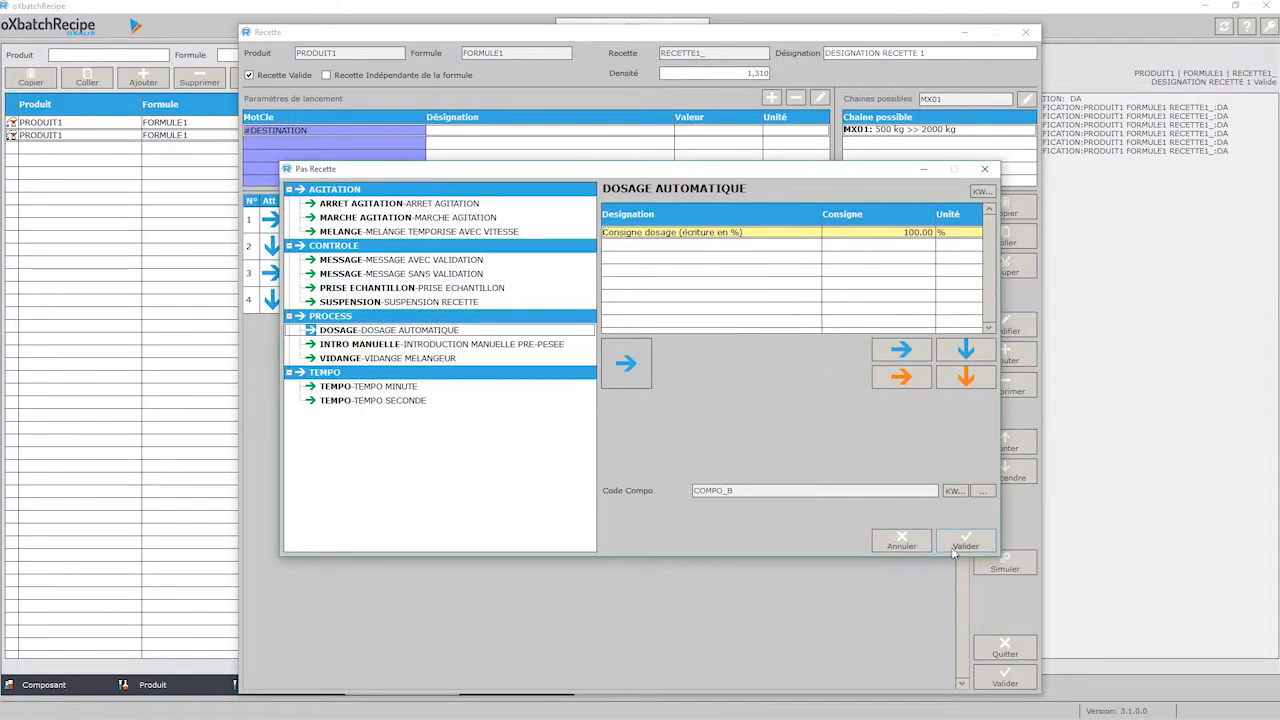
left_click(965, 546)
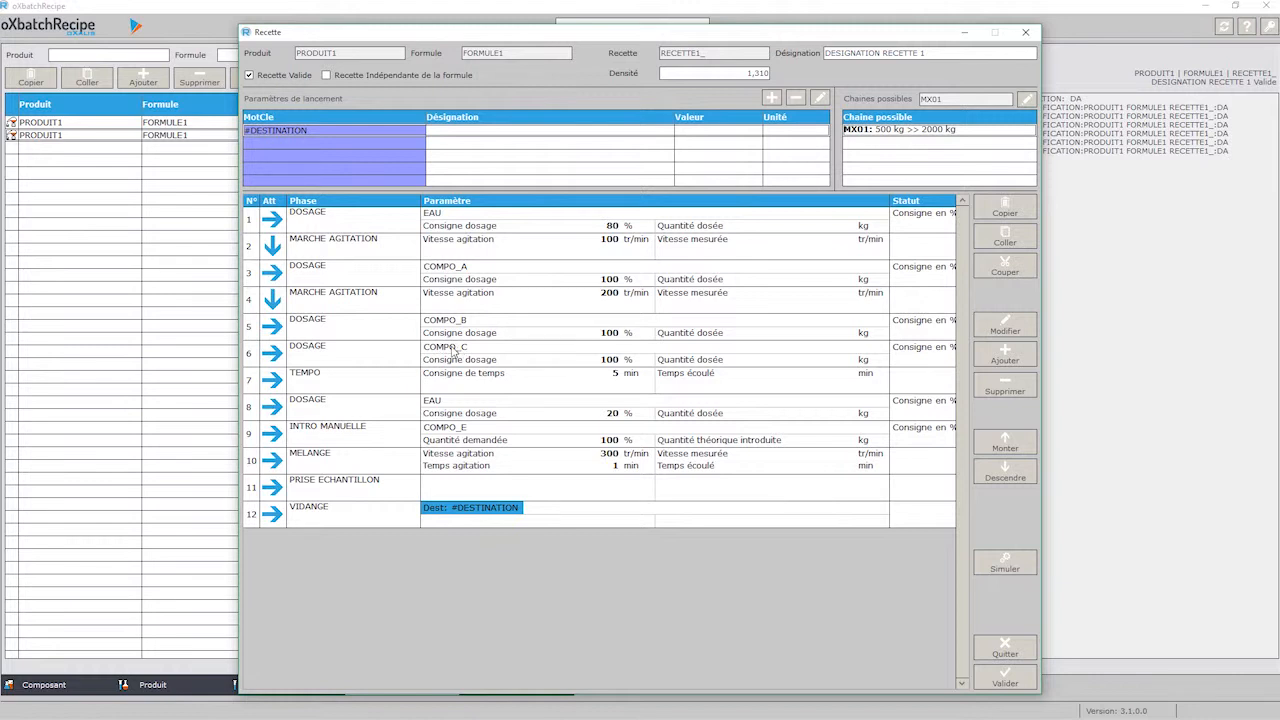
Open the recipe simulation and set the simulated mix quantity to 1000 L.
left_click(1001, 563)
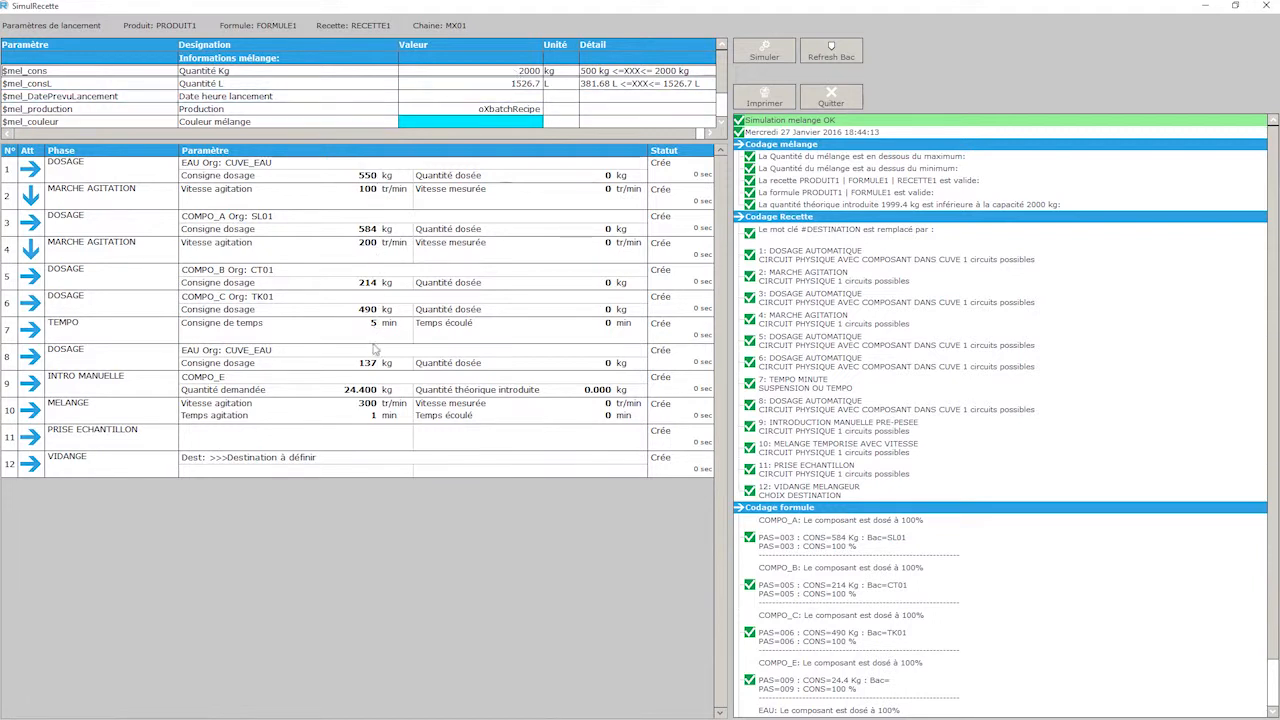
double_click(503, 86)
type("1000")
key("Return")
Set the simulated mix quantity to 1000 kg and run the simulation.
double_click(469, 75)
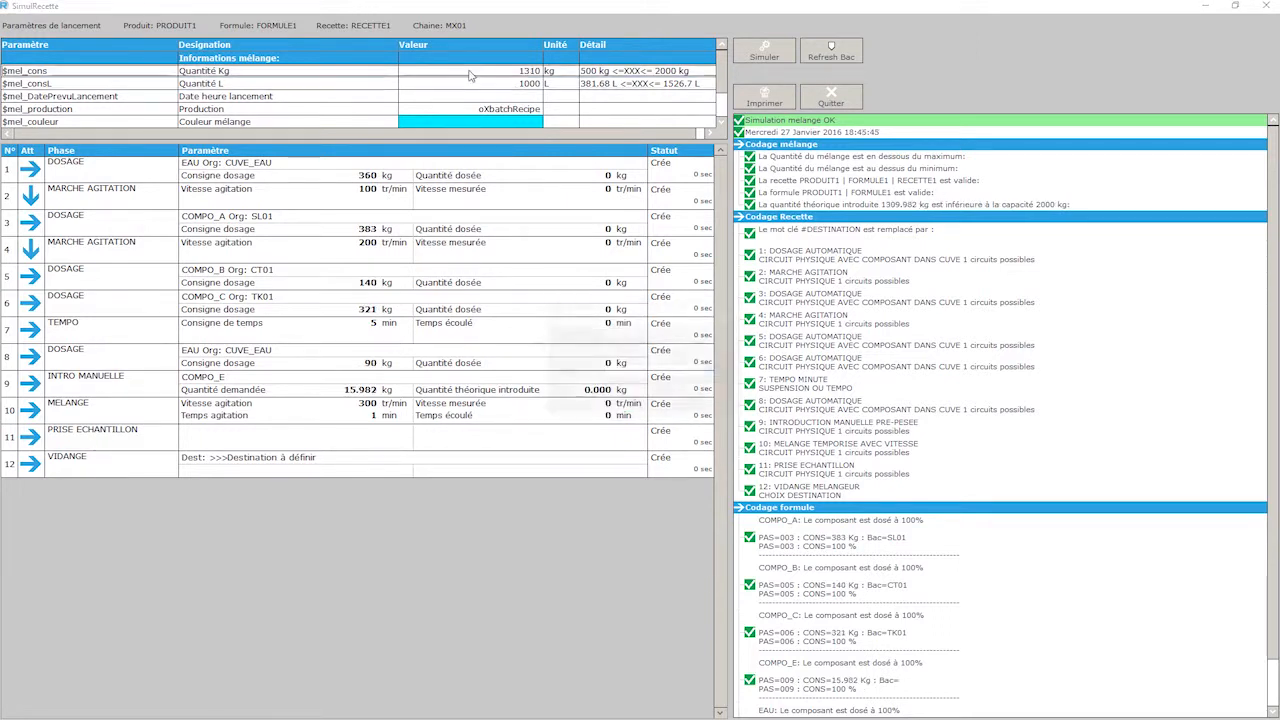
type("1000")
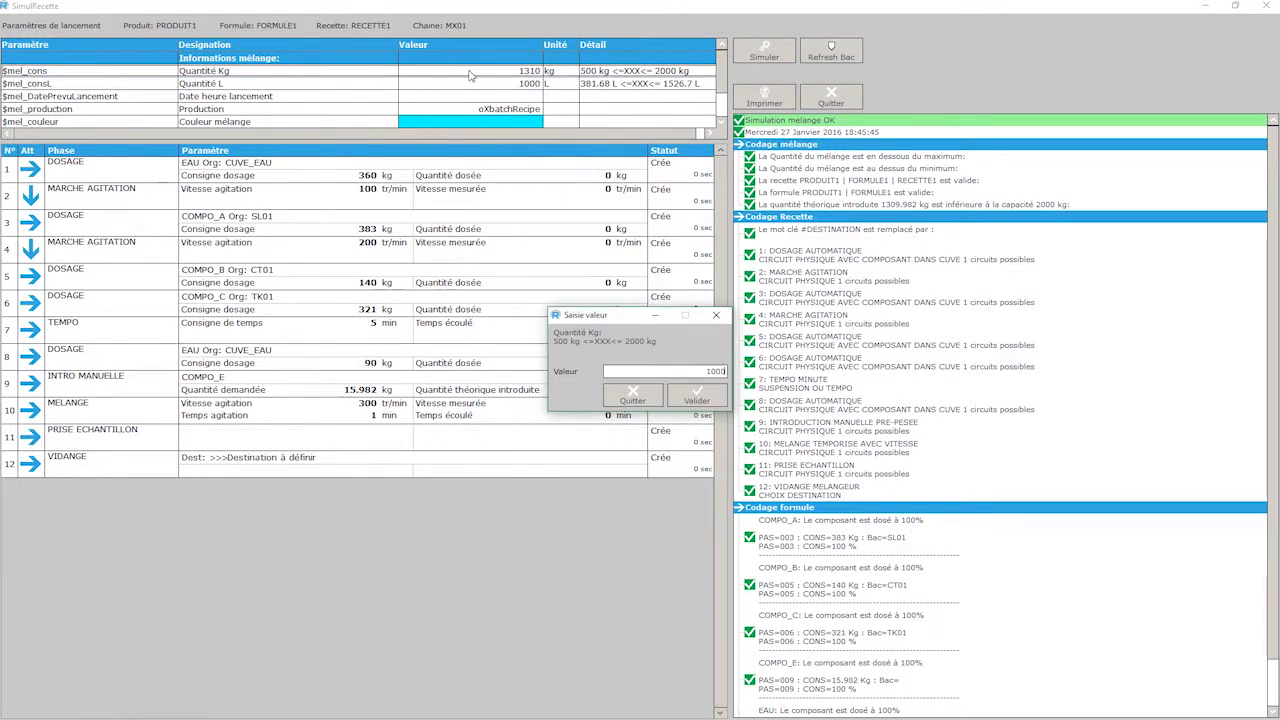
key("Return")
left_click(764, 50)
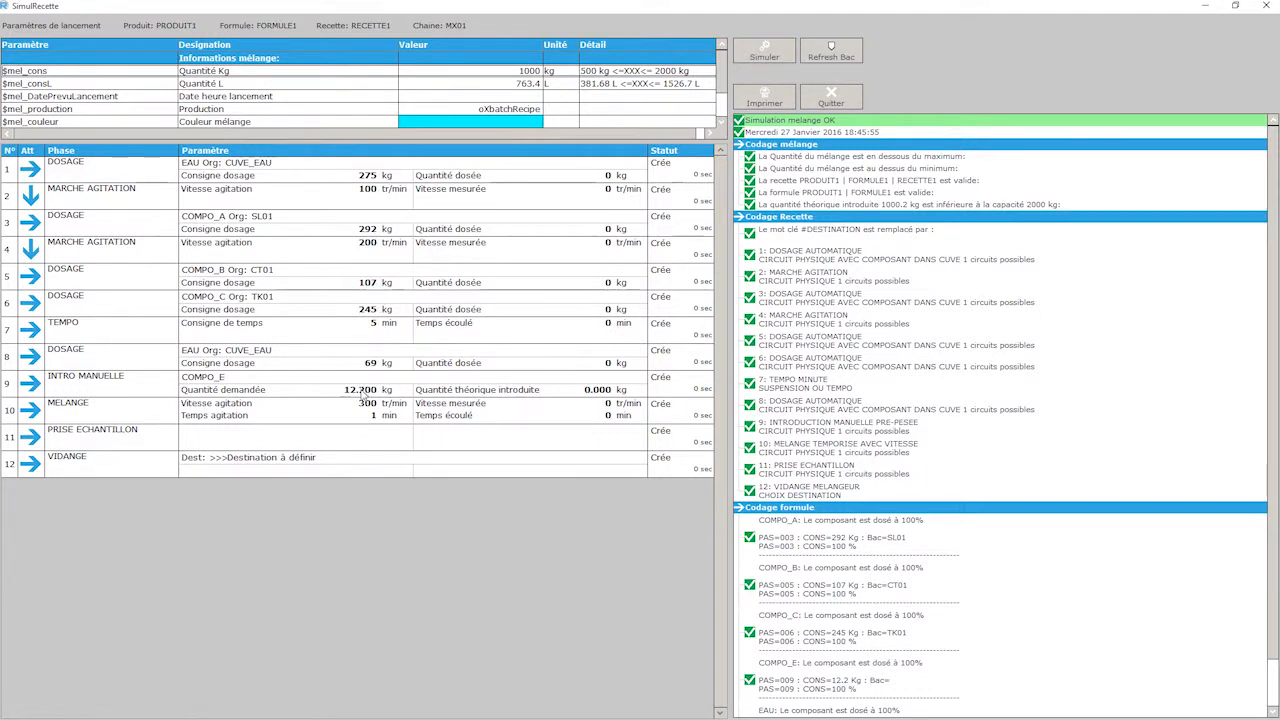
Review the COMPO_A dosing phase, print the simulation report to PDF, check COMPO_E's requested quantity in it and close the report.
left_click(351, 229)
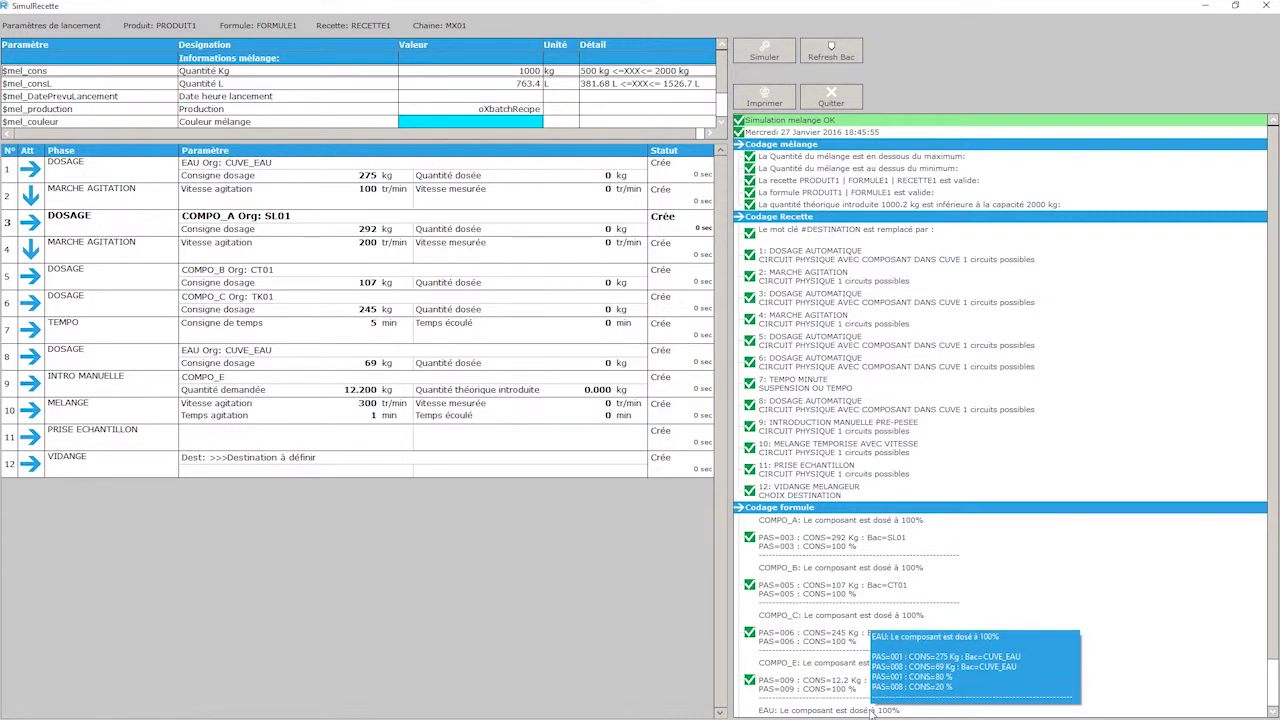
left_click(752, 102)
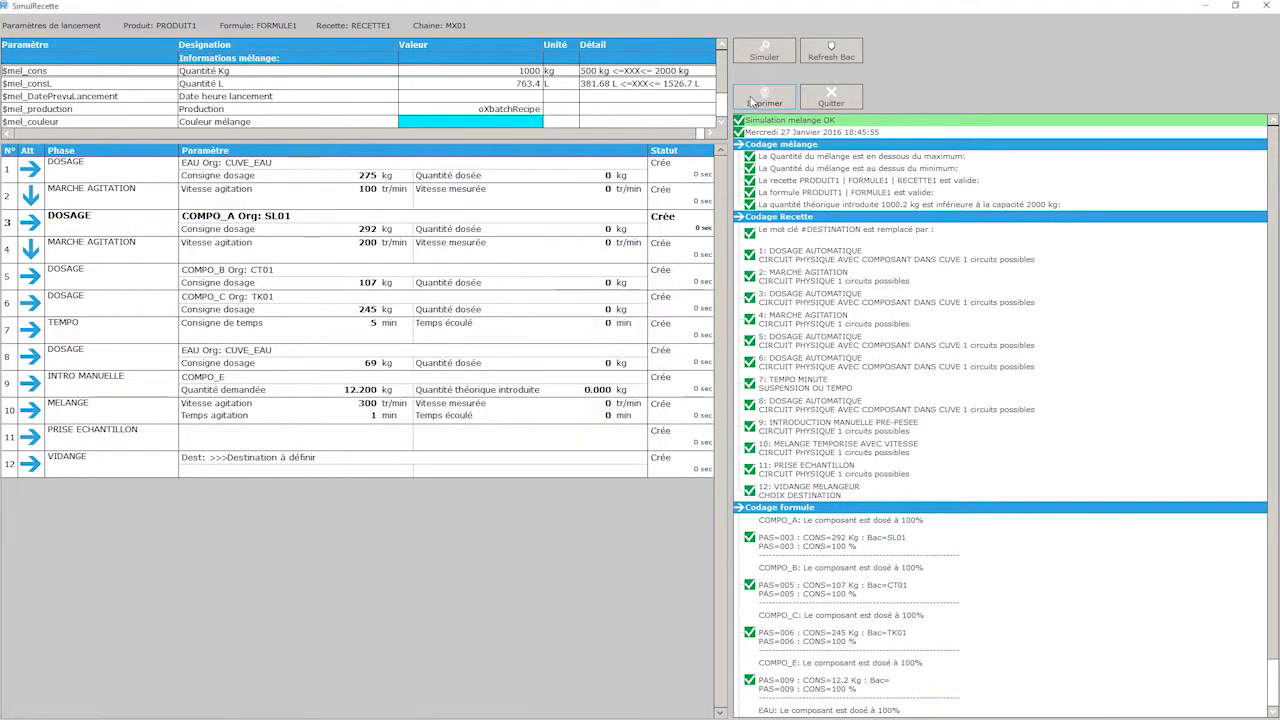
mouse_move(689, 192)
left_mouse_down()
mouse_move(707, 357)
mouse_move(678, 349)
left_mouse_up()
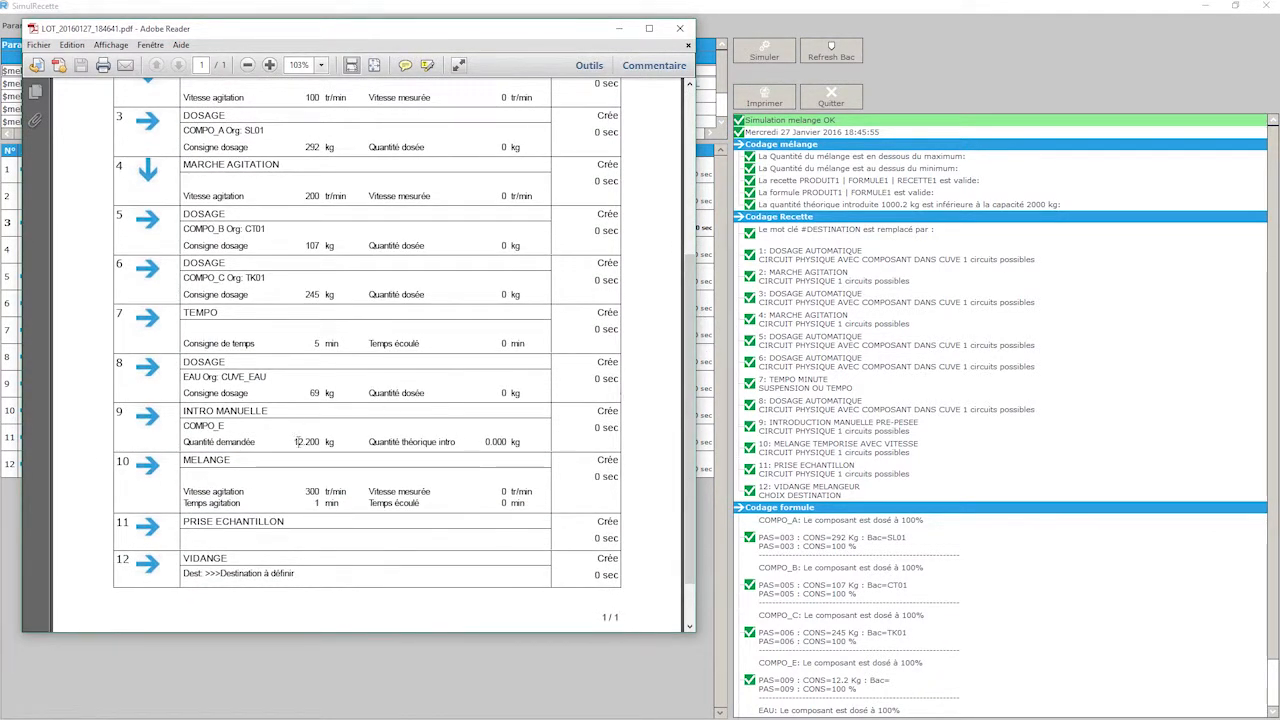
left_click_drag(294, 441, 333, 437)
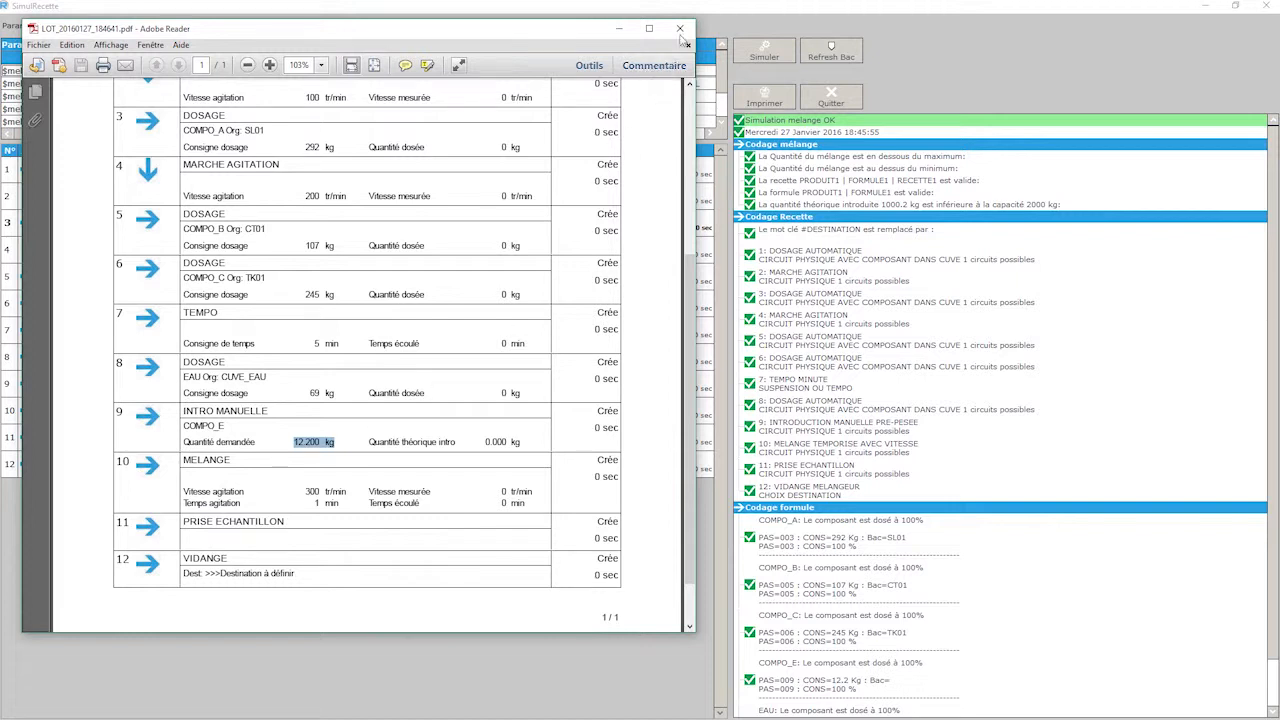
left_click(680, 29)
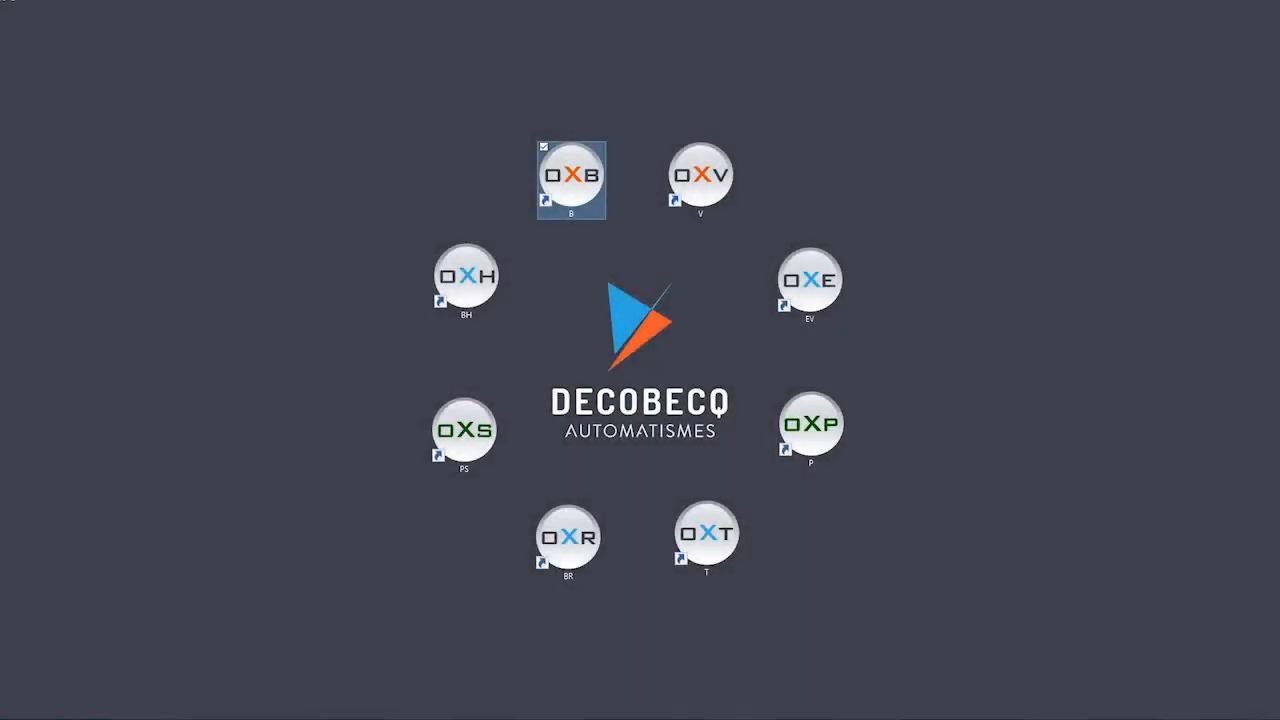
In oXbatch, assign component COMPO_C and its characteristics to tank TK01.
double_click(571, 175)
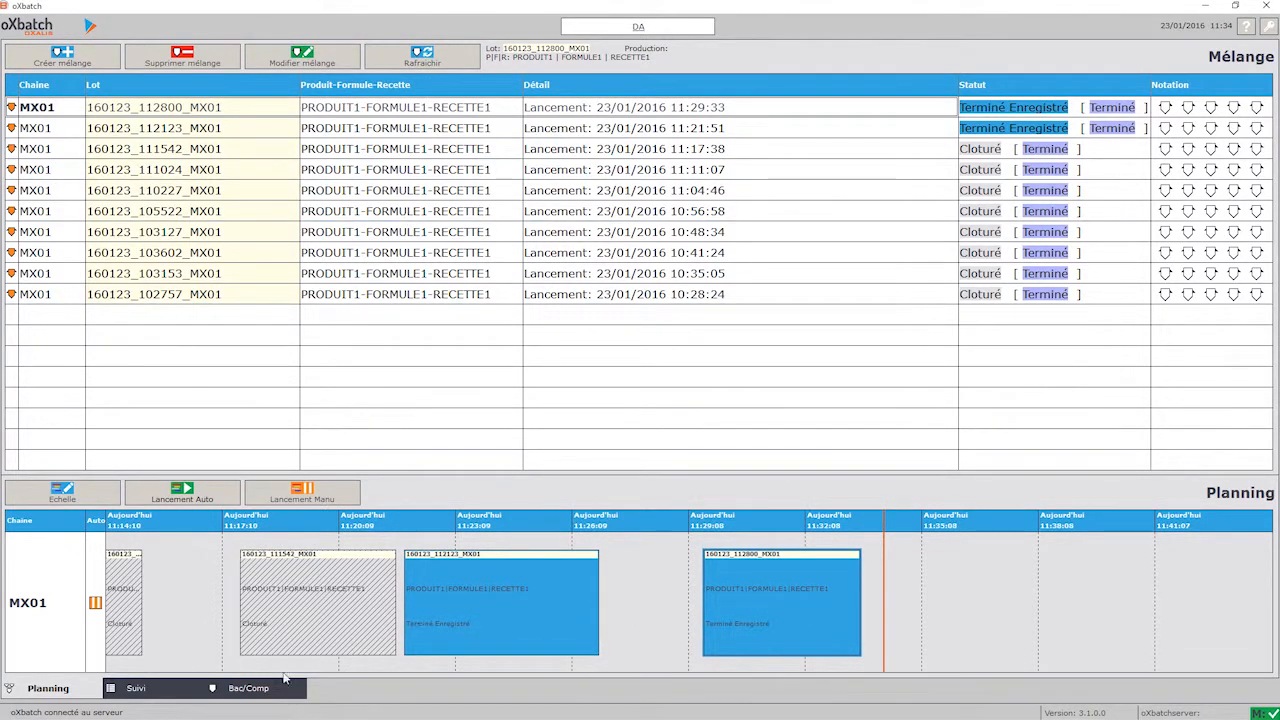
left_click(250, 688)
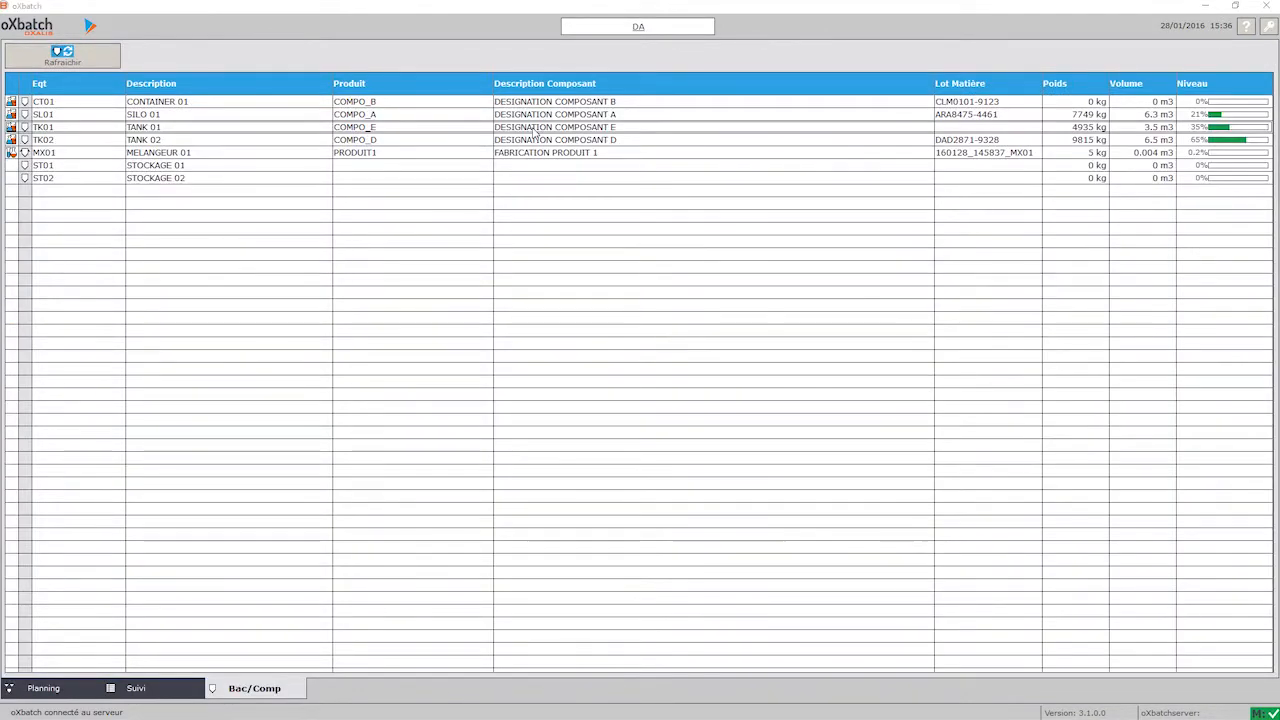
double_click(535, 128)
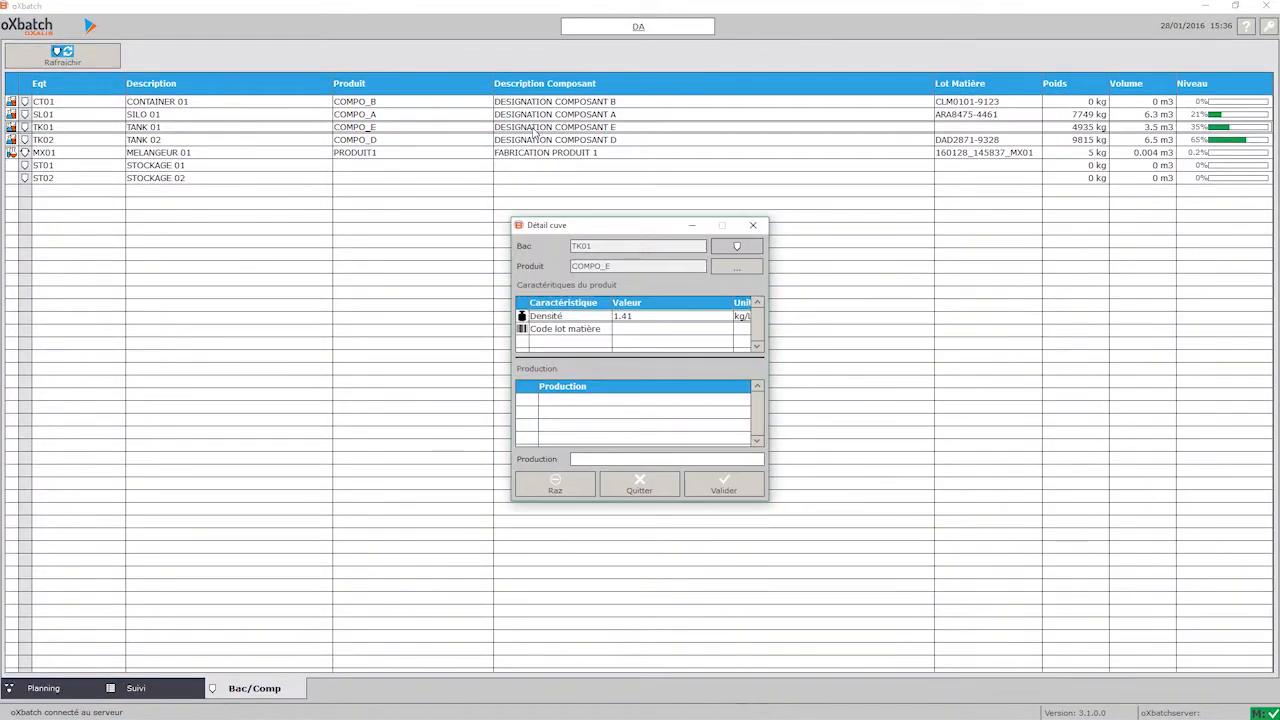
double_click(604, 266)
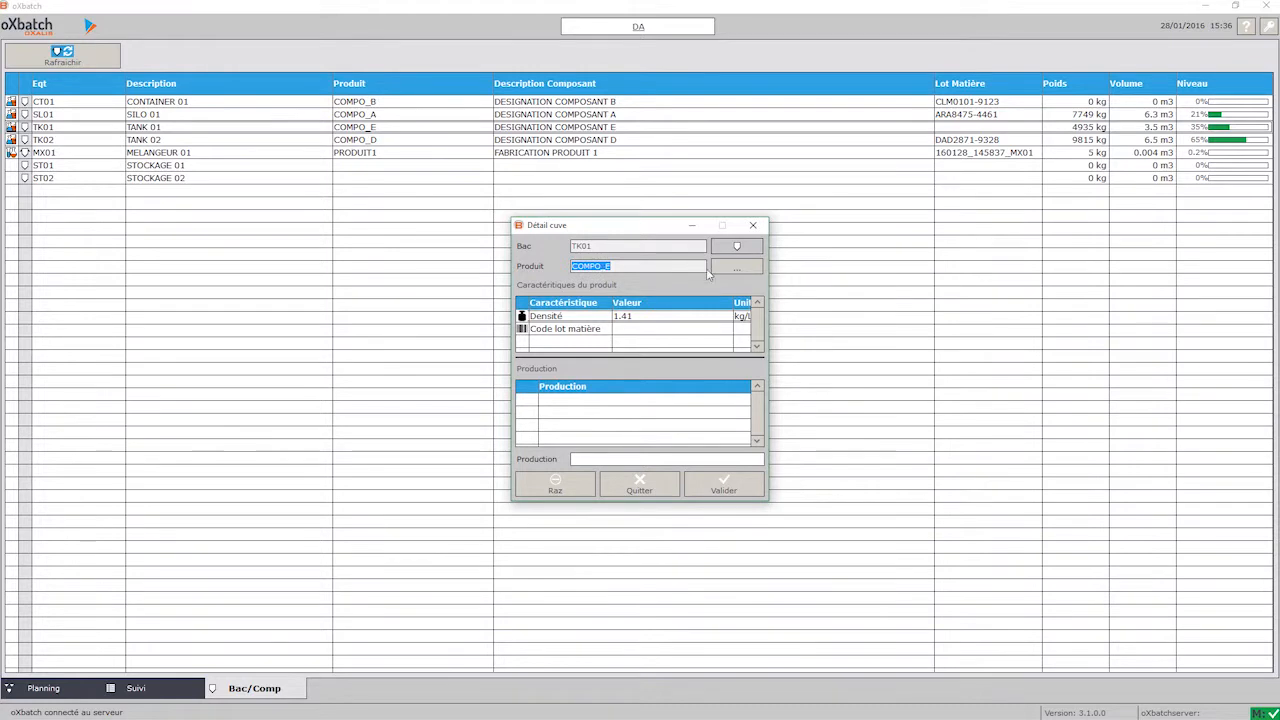
left_click(737, 268)
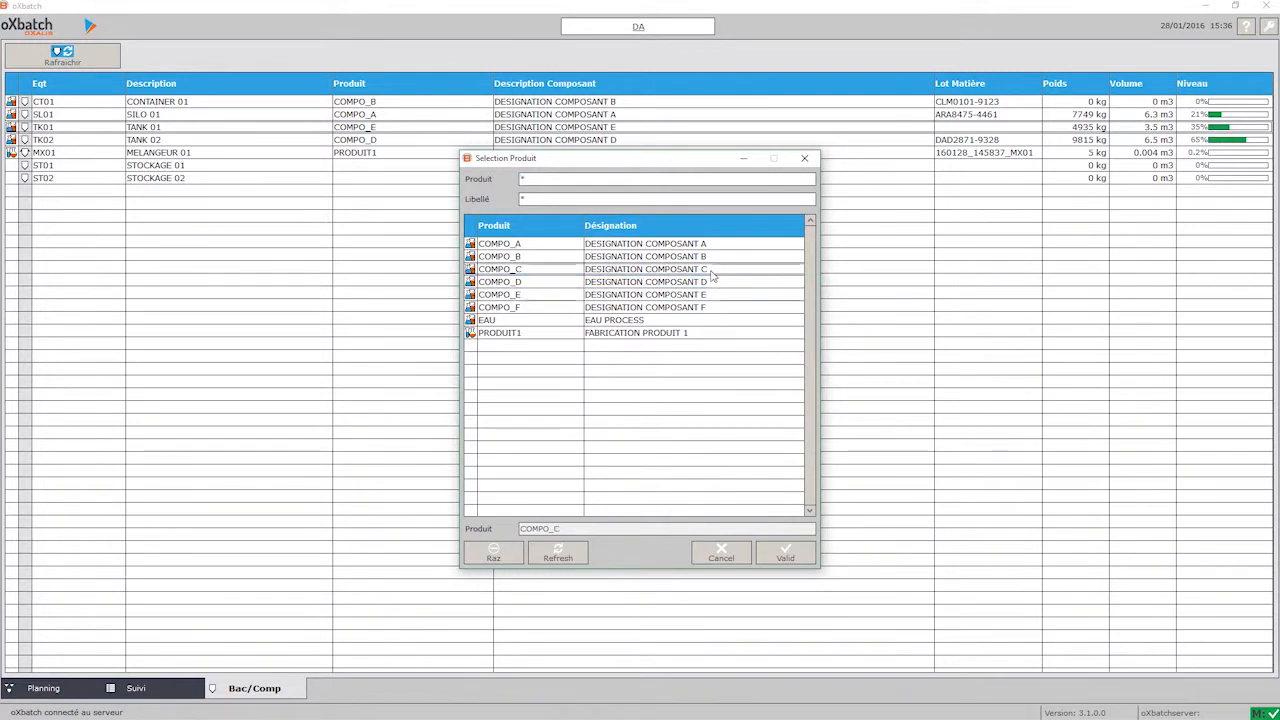
double_click(710, 269)
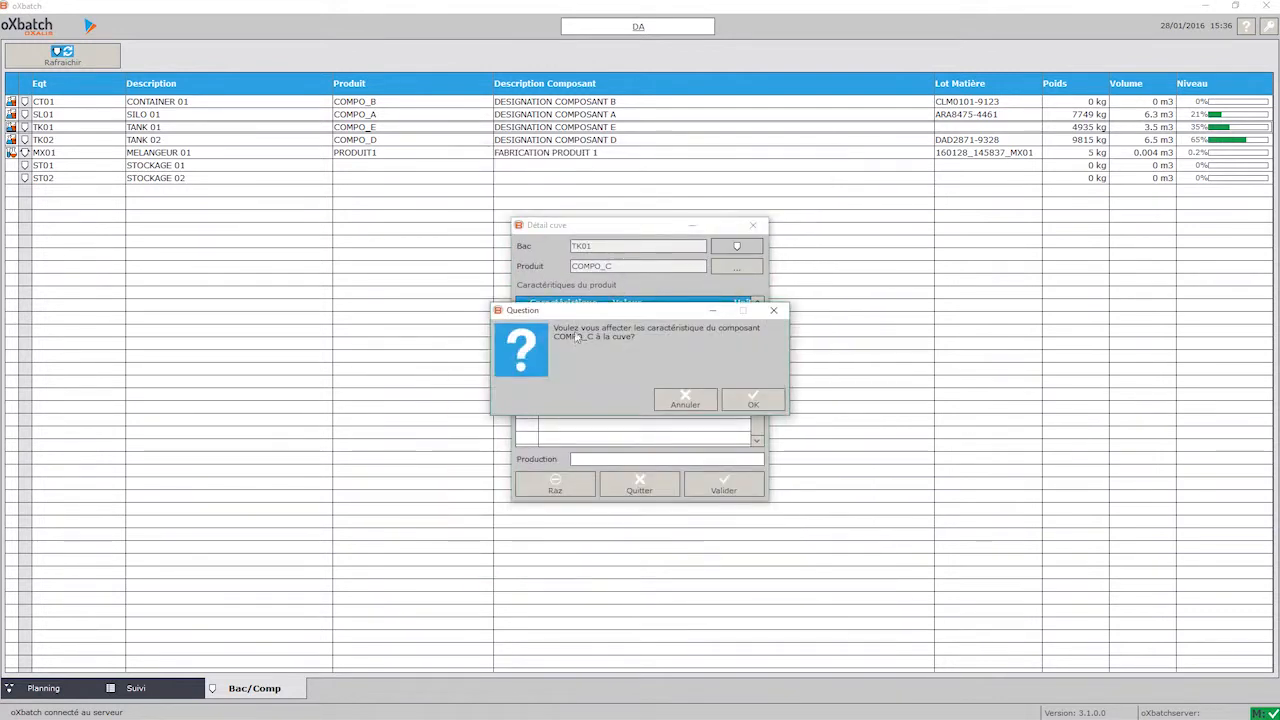
left_click(753, 402)
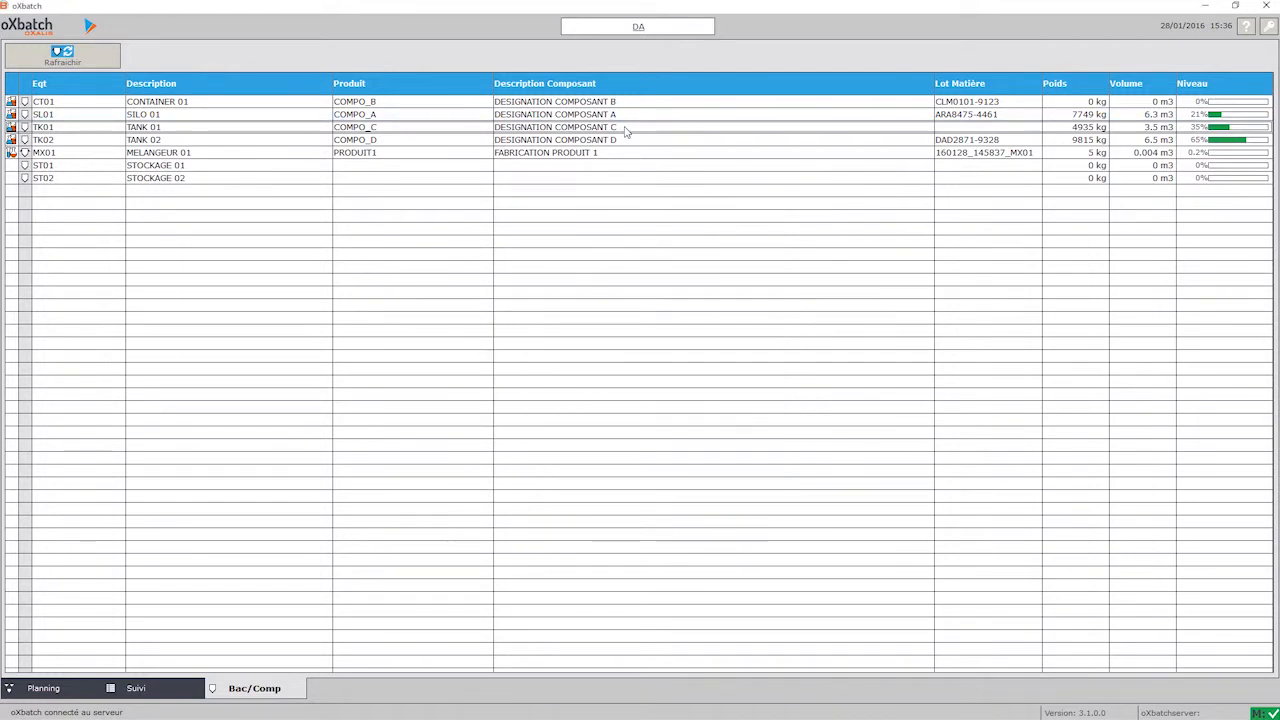
Set the material lot code of tank TK01 to ZEP6045-8874.
double_click(626, 131)
left_click(634, 331)
double_click(634, 331)
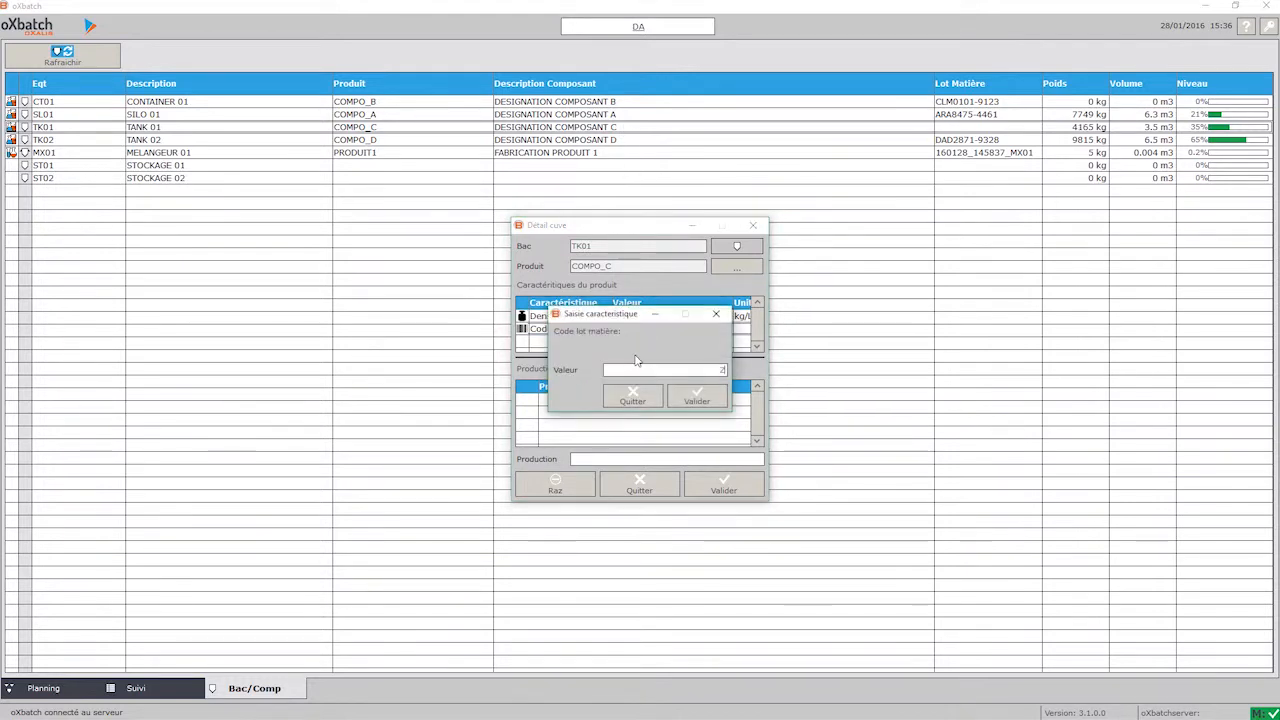
type("ZEP6045-8874")
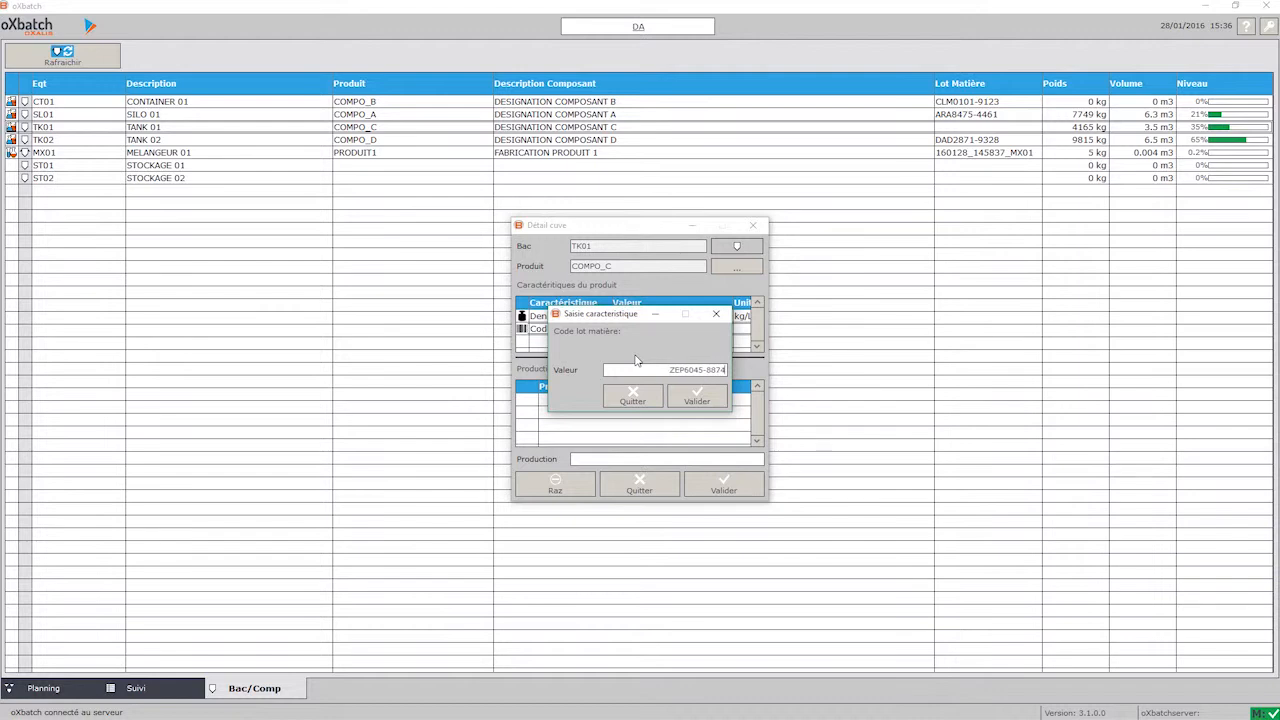
left_click(703, 401)
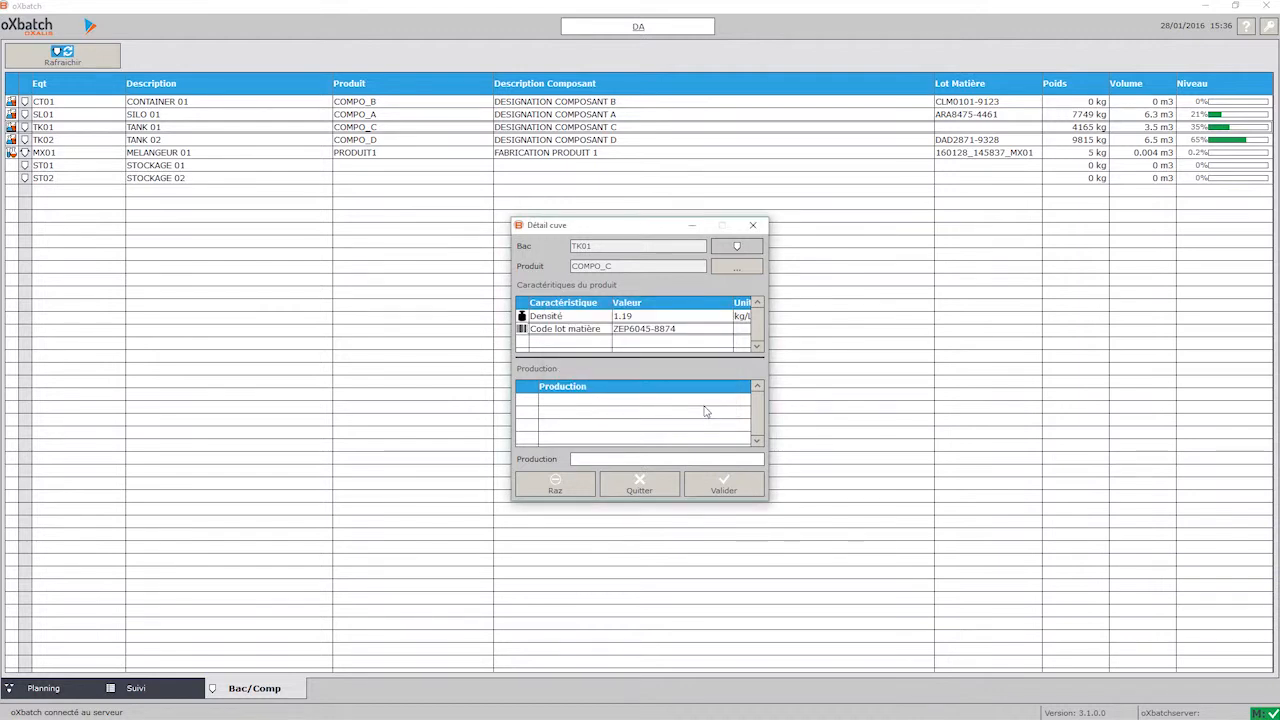
left_click(724, 490)
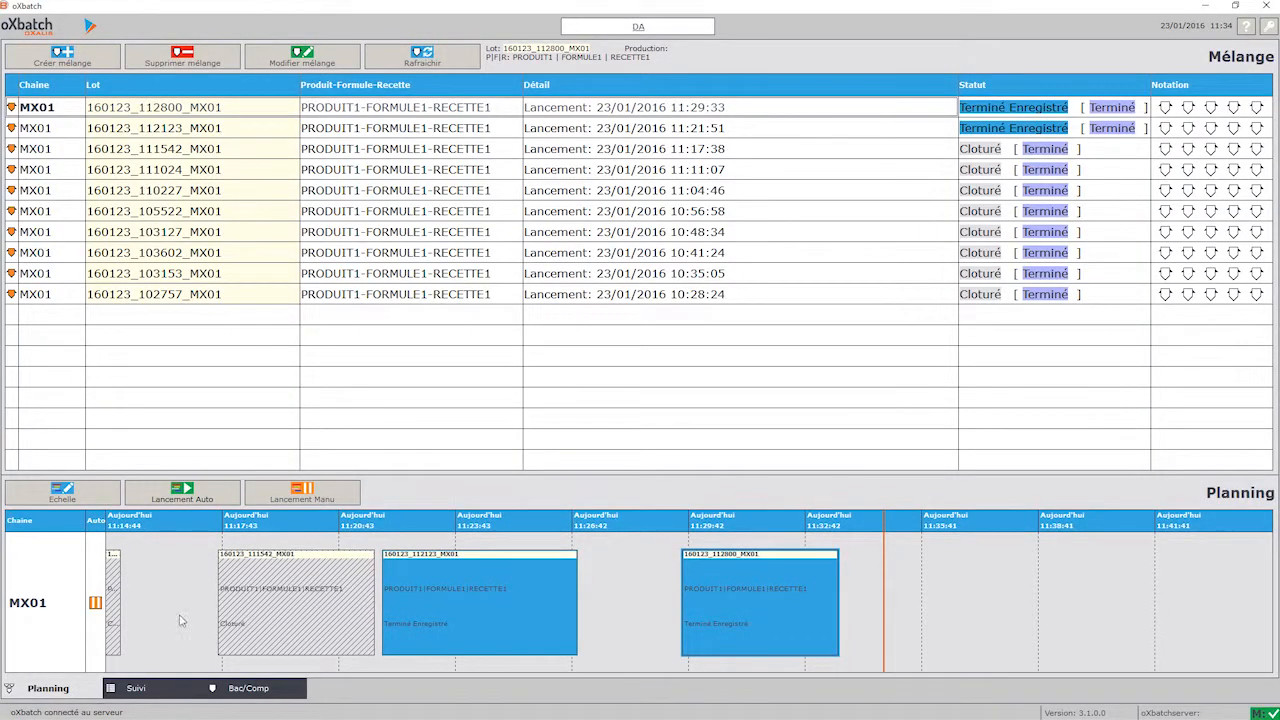
Create a 1000 kg mix on line MX01 from recipe PRODUIT1 / FORMULE1 / RECETTE1.
left_click(62, 57)
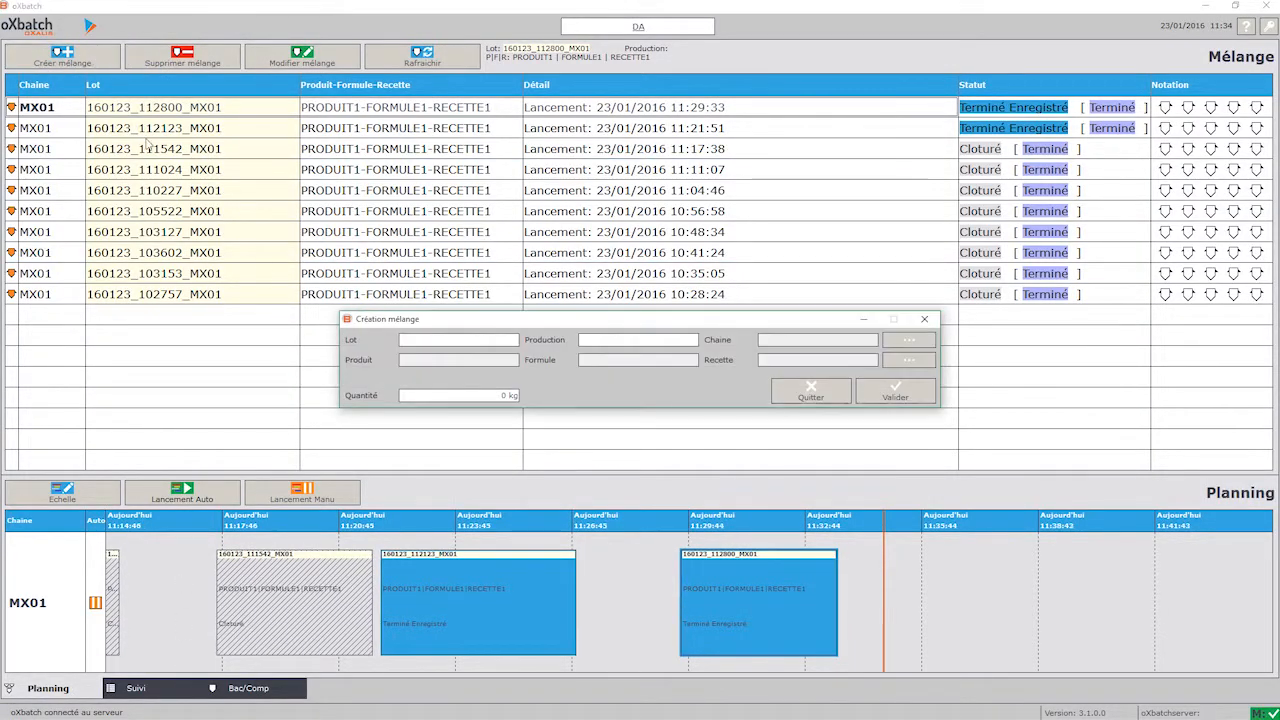
left_click(908, 340)
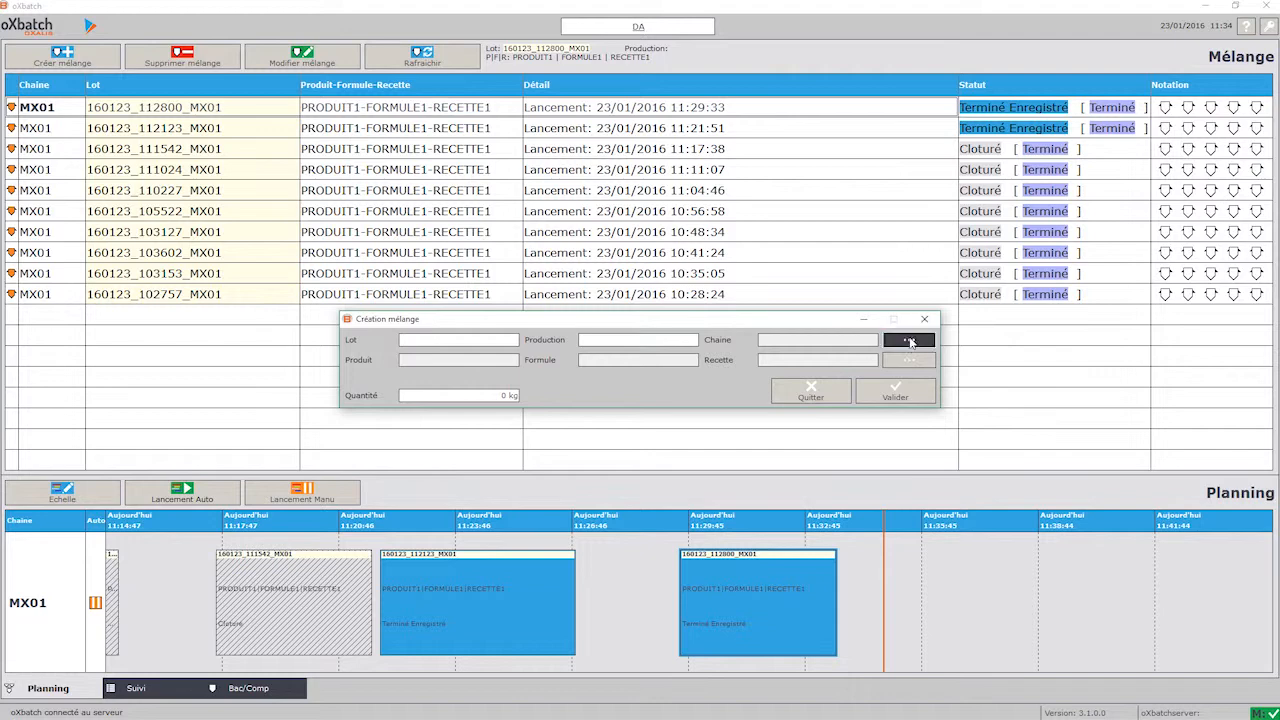
double_click(703, 268)
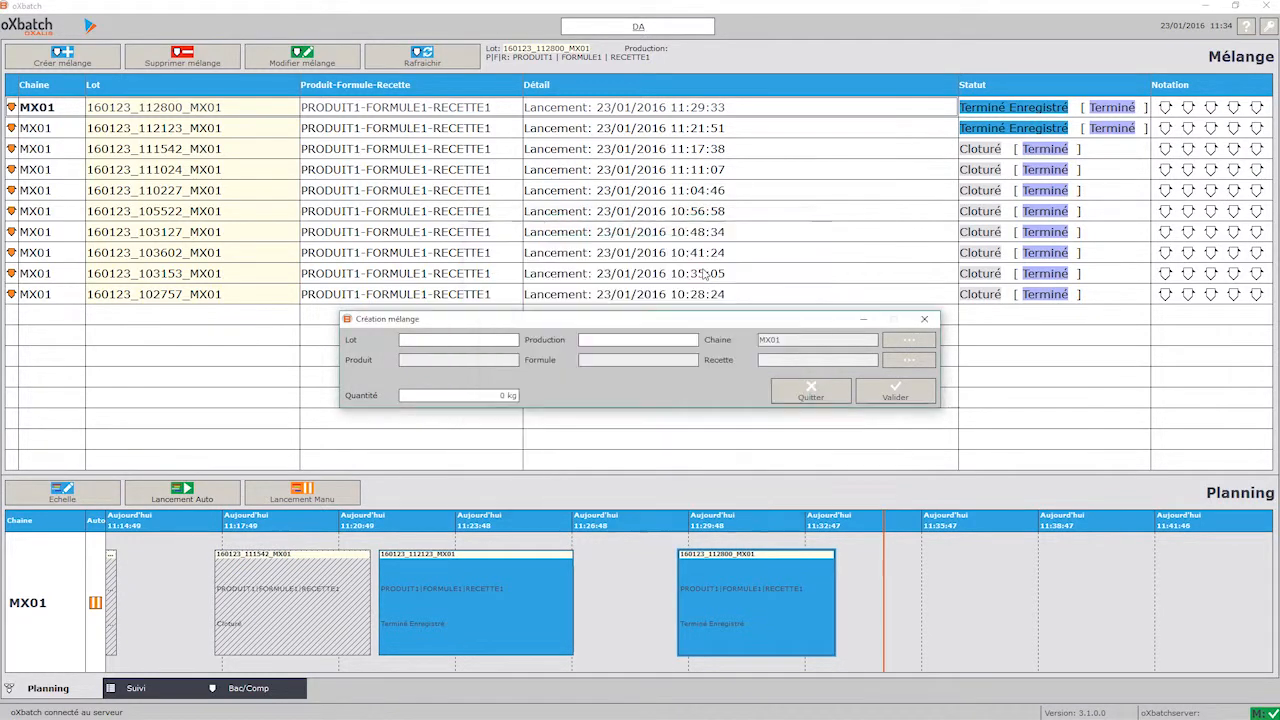
left_click(905, 360)
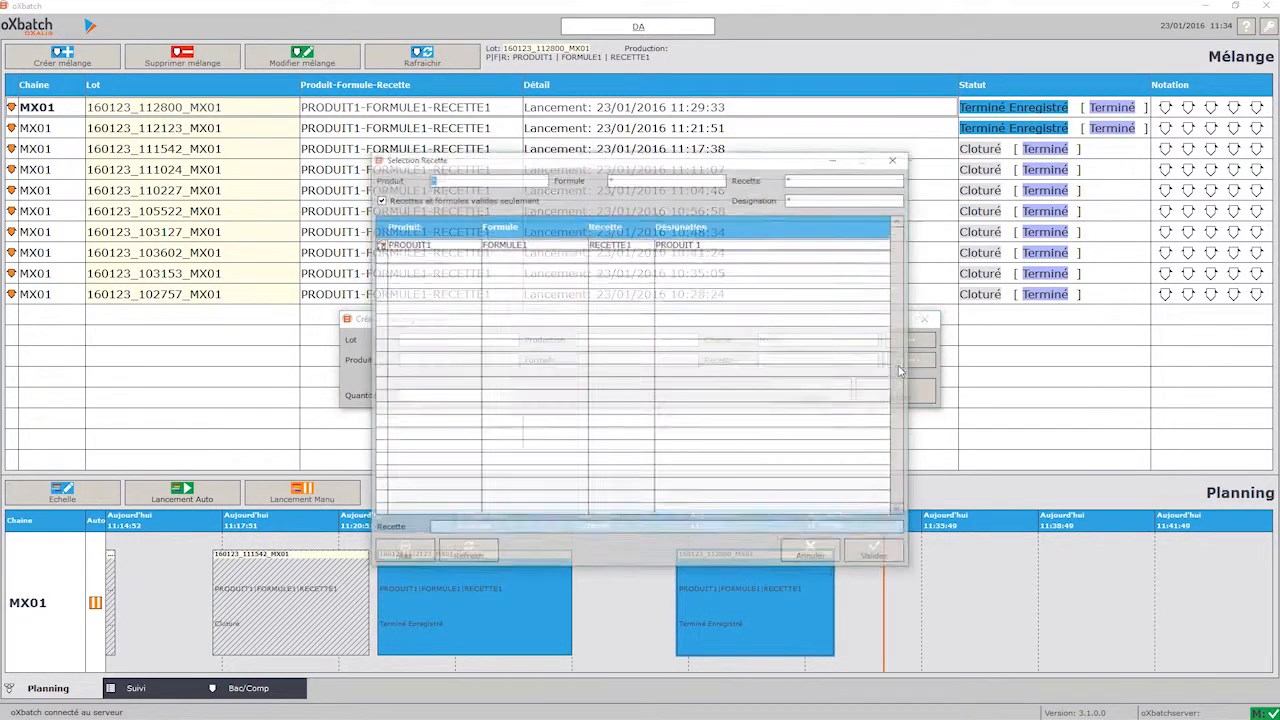
double_click(709, 249)
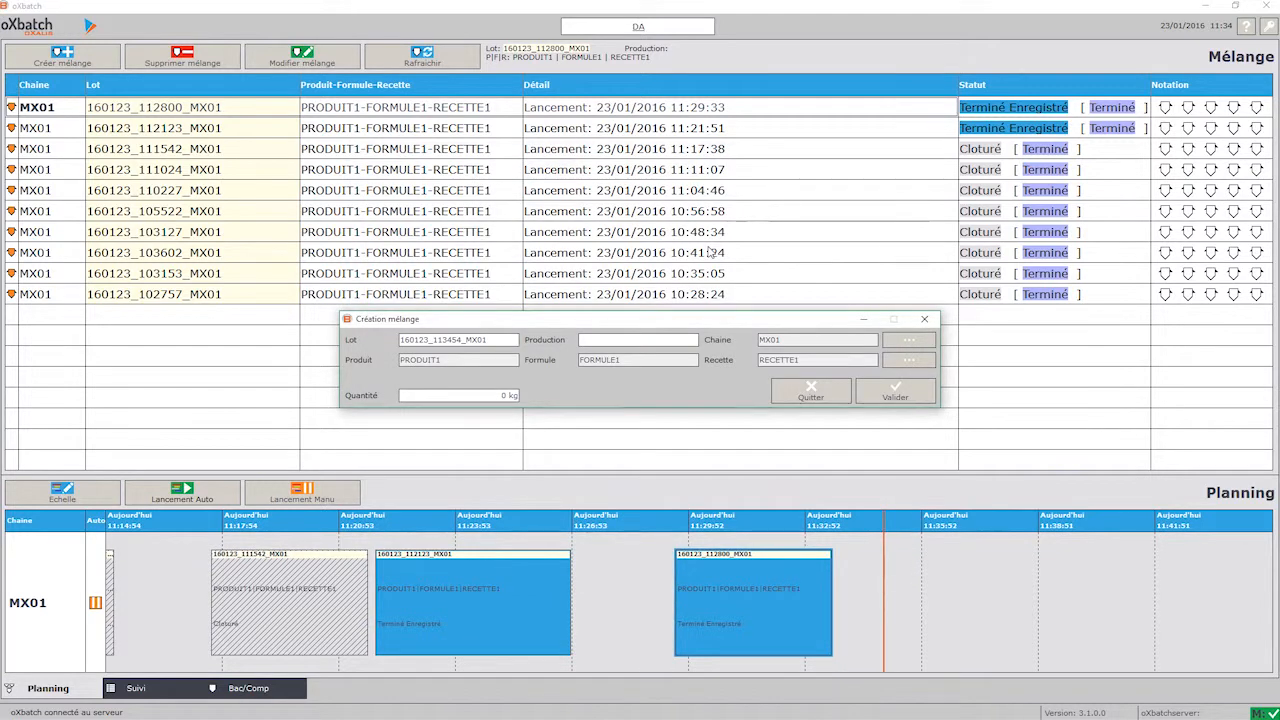
left_click(493, 393)
type("000")
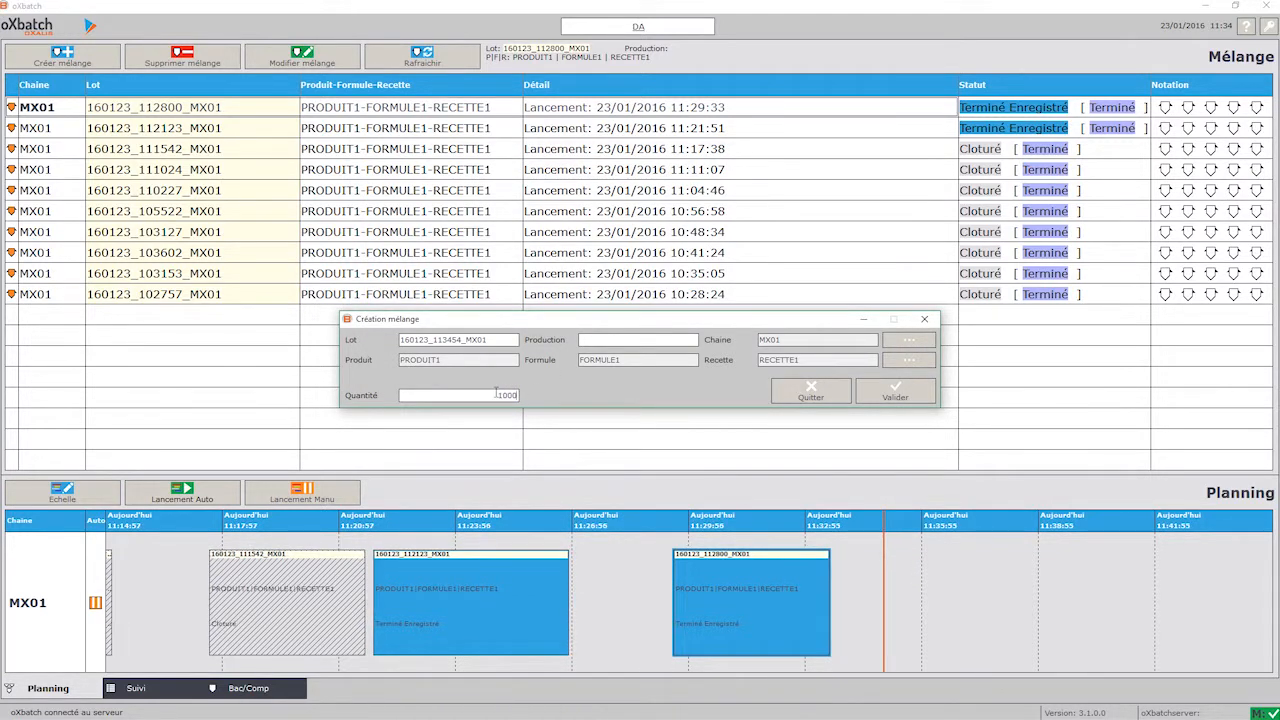
left_click(498, 341)
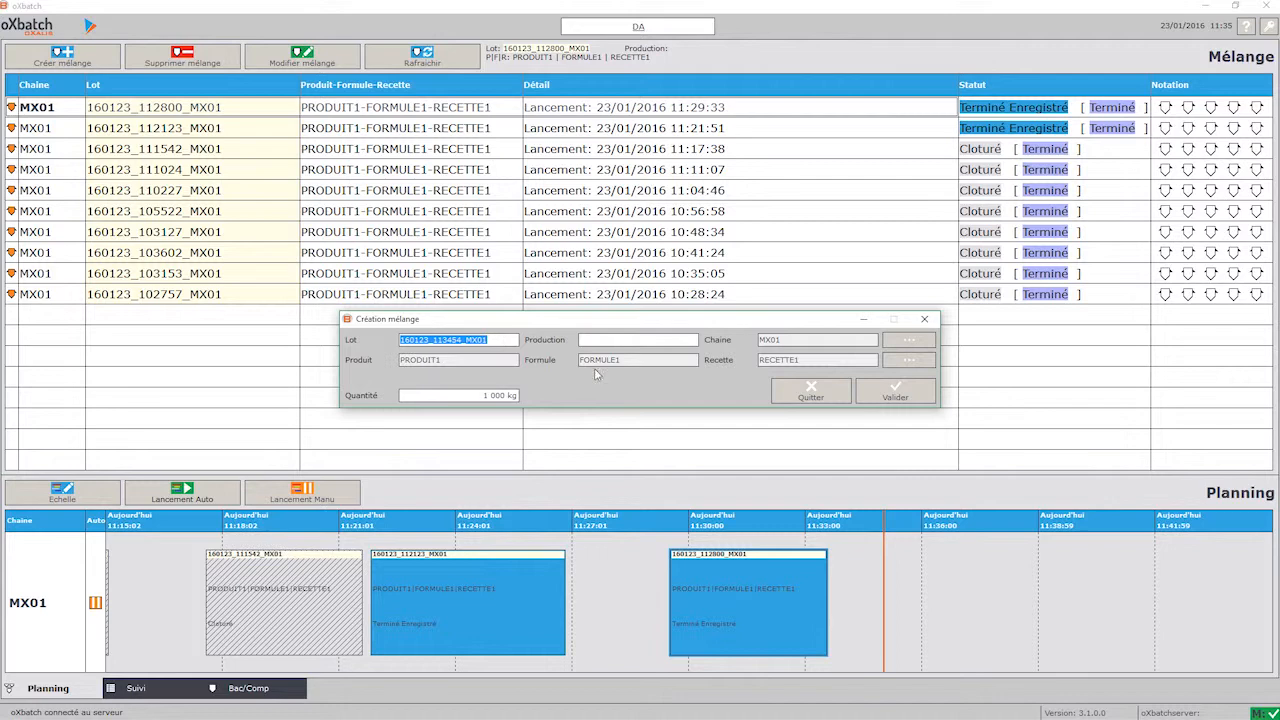
left_click(895, 390)
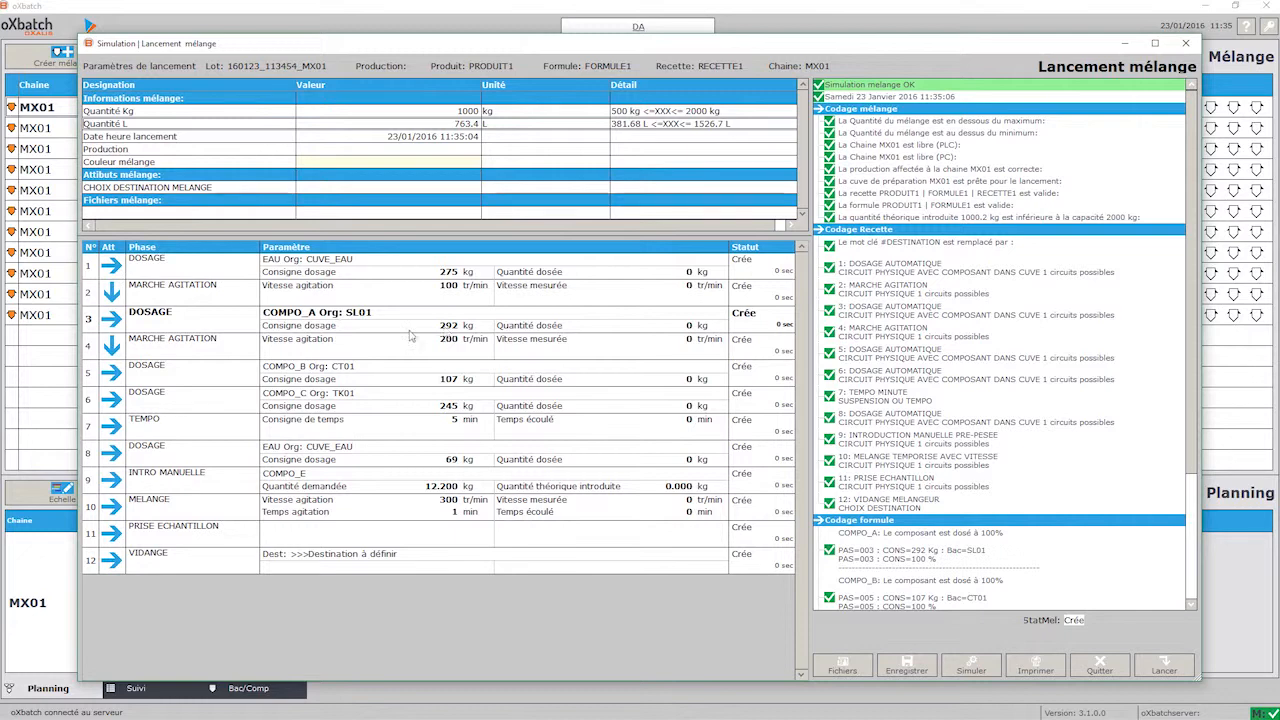
Set the mix destination for the VIDANGE phase to ST01.
left_click(414, 565)
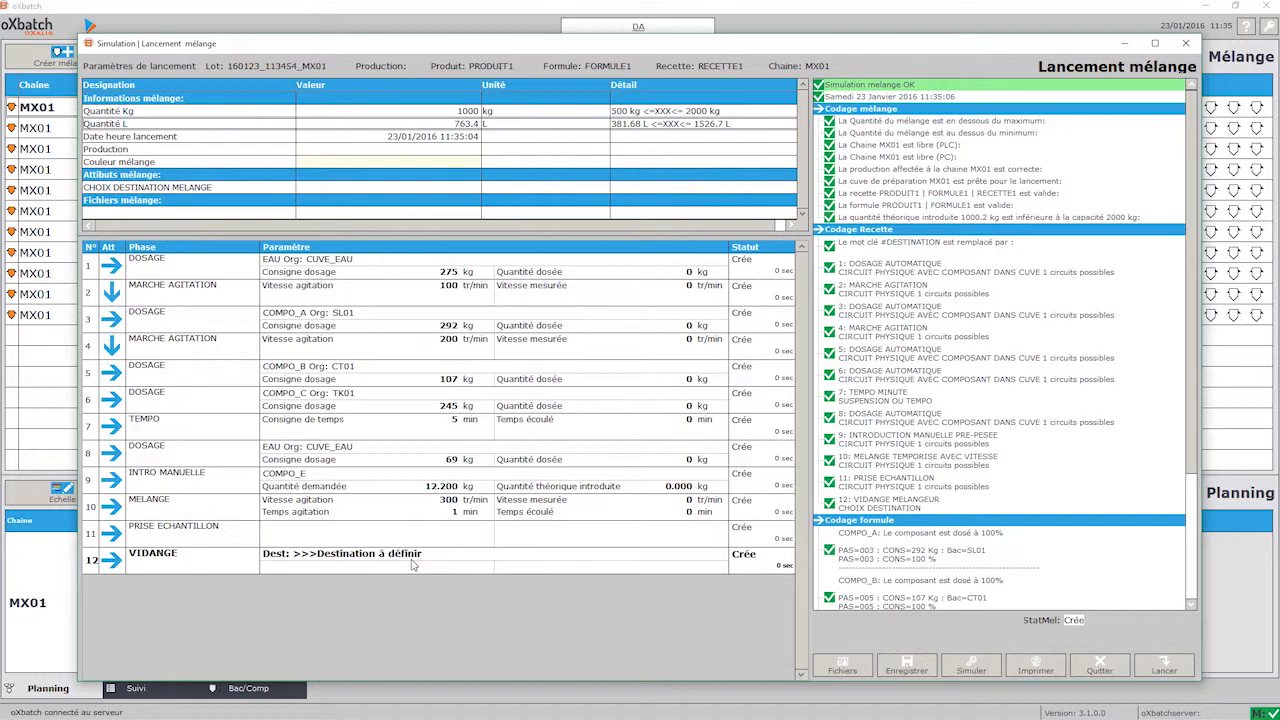
left_click(420, 190)
double_click(420, 190)
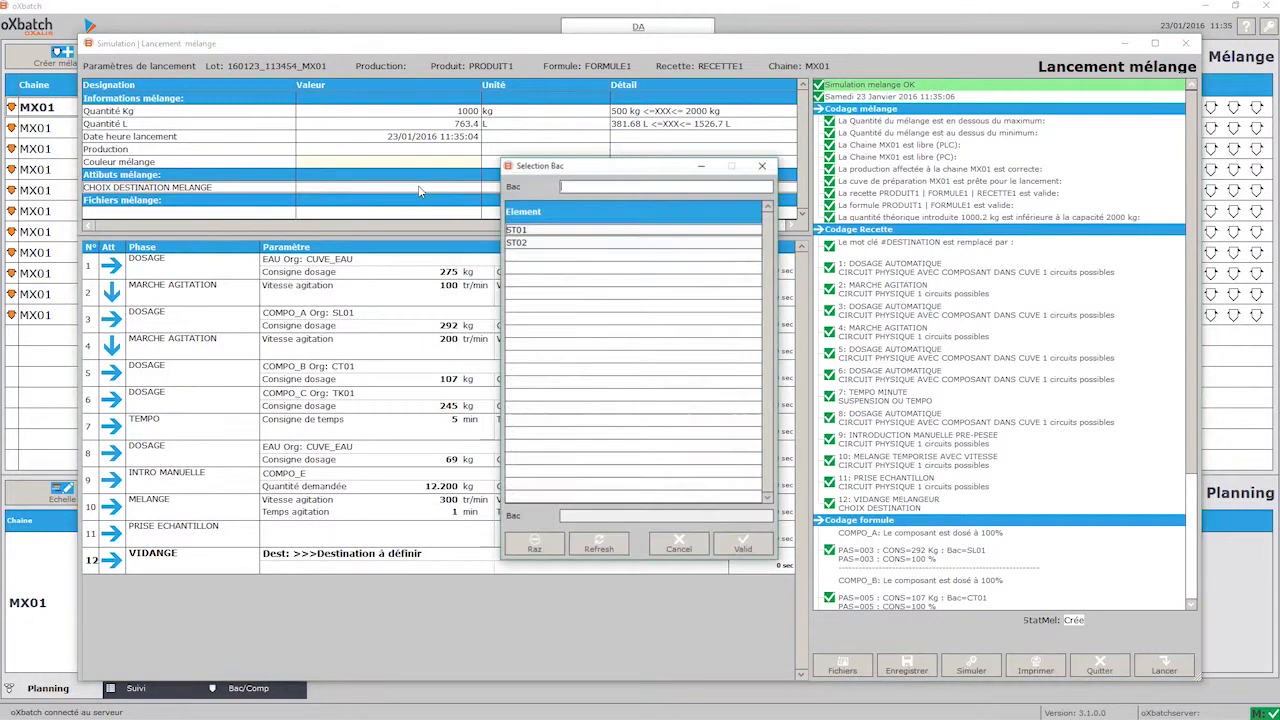
double_click(530, 233)
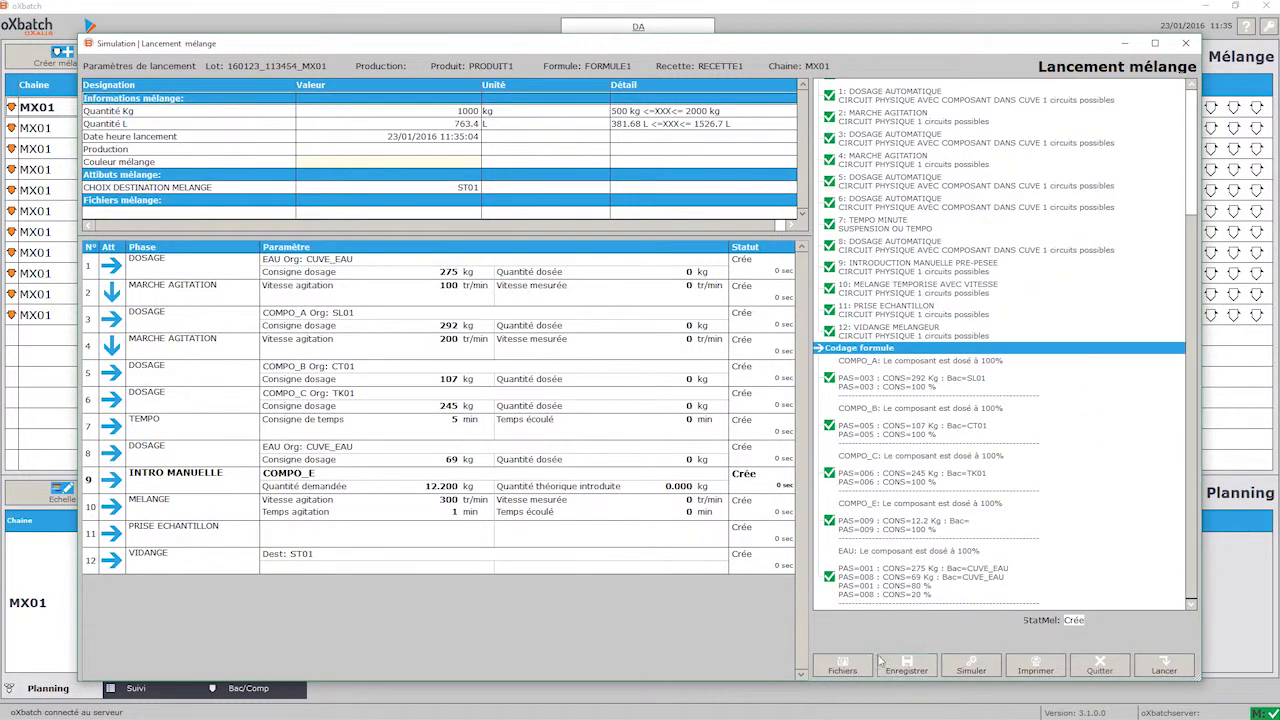
Attach Decobecq Automatismes.pdf to the mix, open the attached file to look through it and close it.
left_click(840, 665)
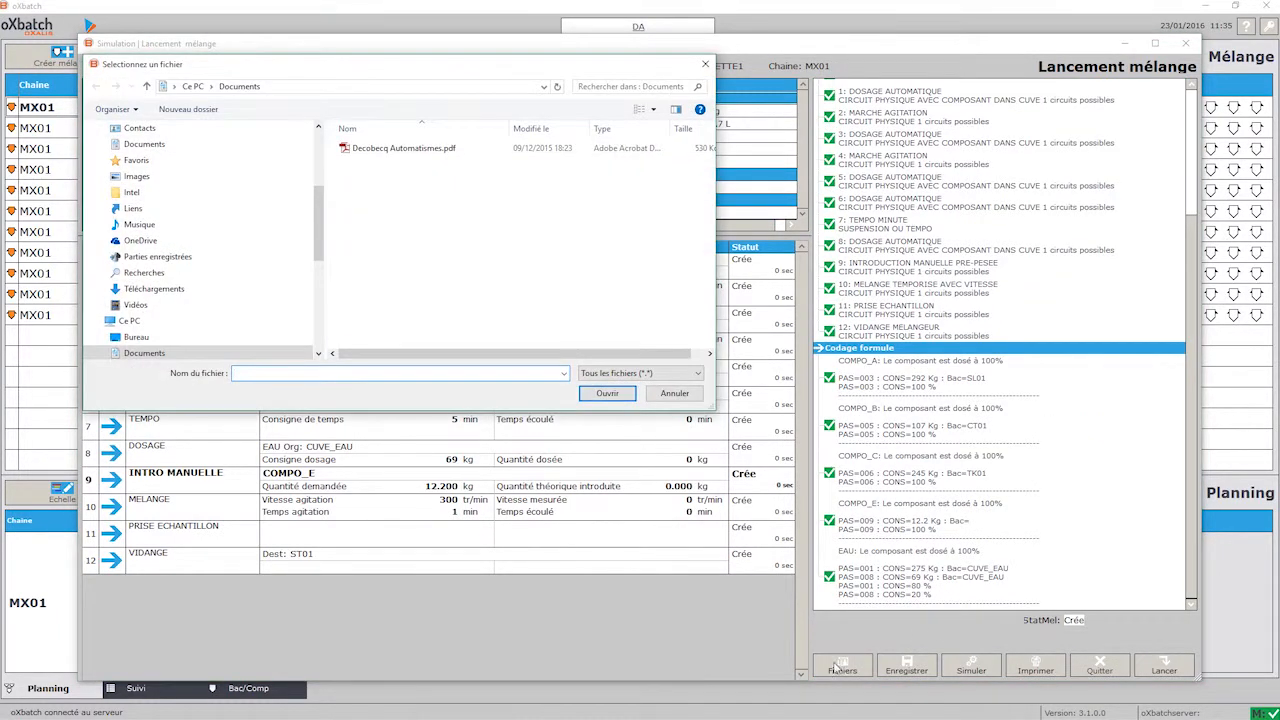
double_click(393, 150)
double_click(455, 213)
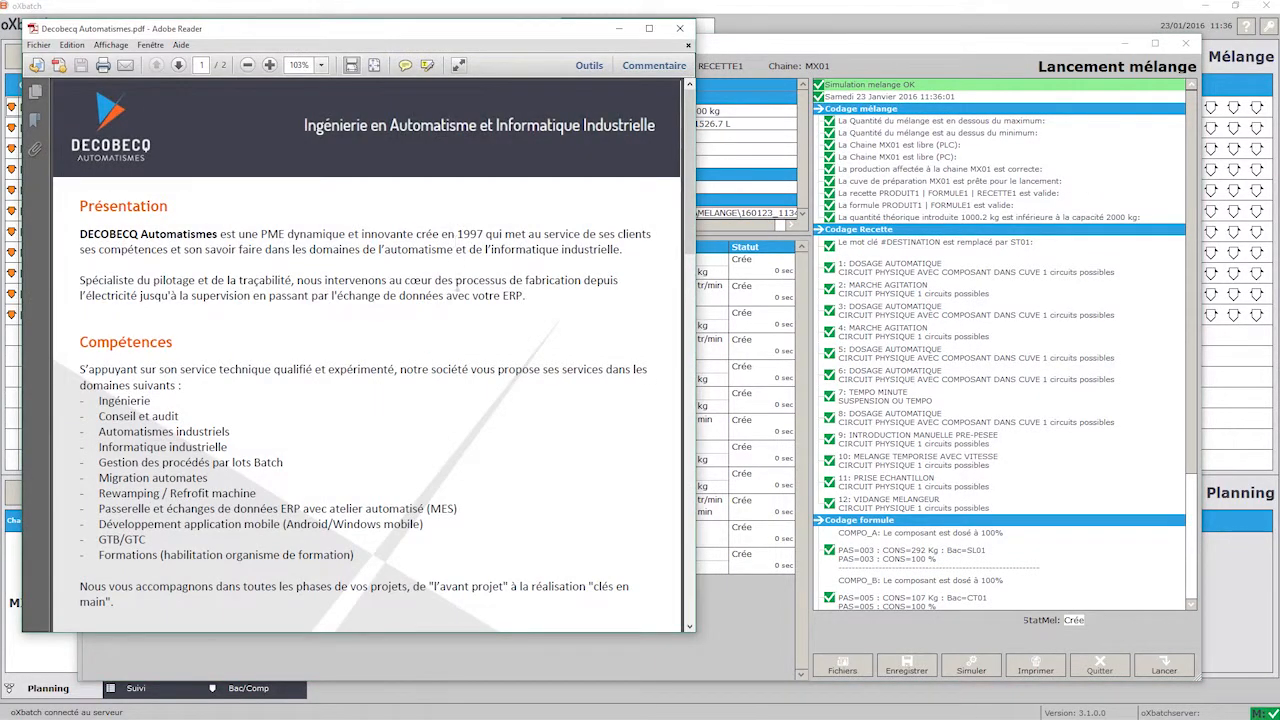
scroll(460, 300, "down", 8)
scroll(467, 334, "up", 8)
left_click(680, 28)
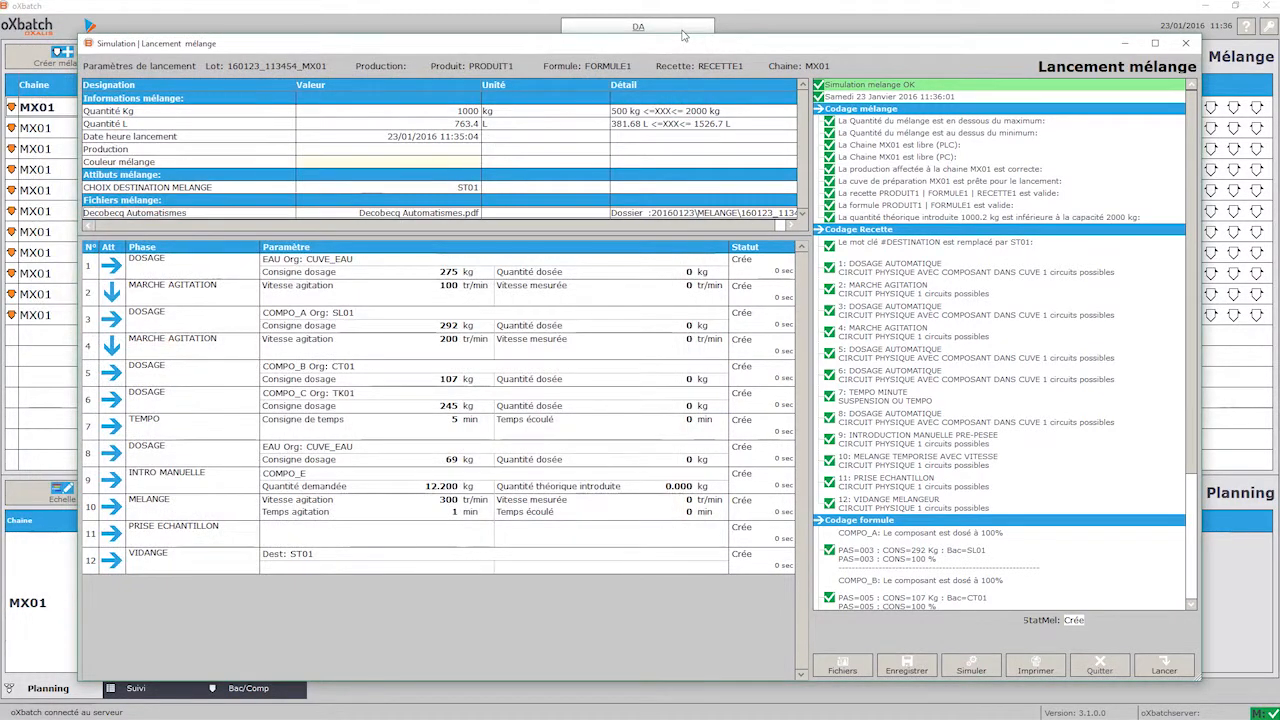
Launch the mix and open its step-by-step production tracking.
left_click(1164, 665)
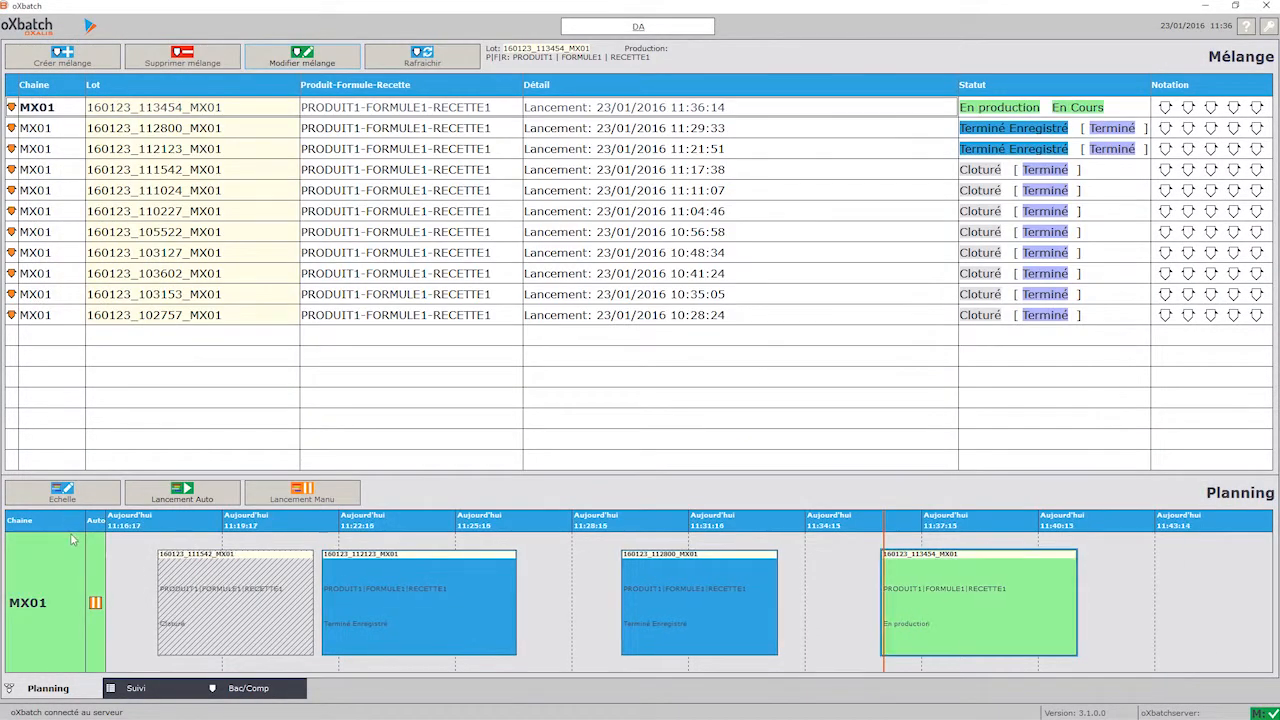
left_click(155, 693)
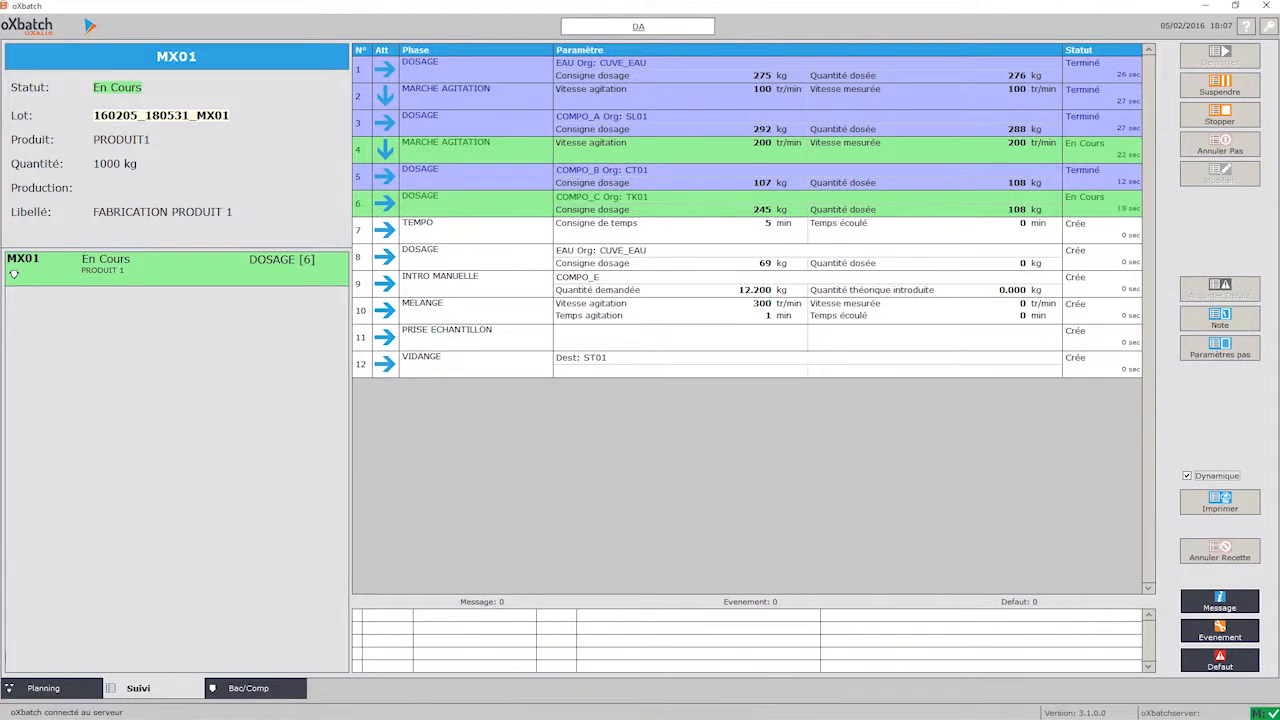
Suspend and stop the running mix during the COMPO_C dosing from TK01, and restart it.
left_click(1212, 90)
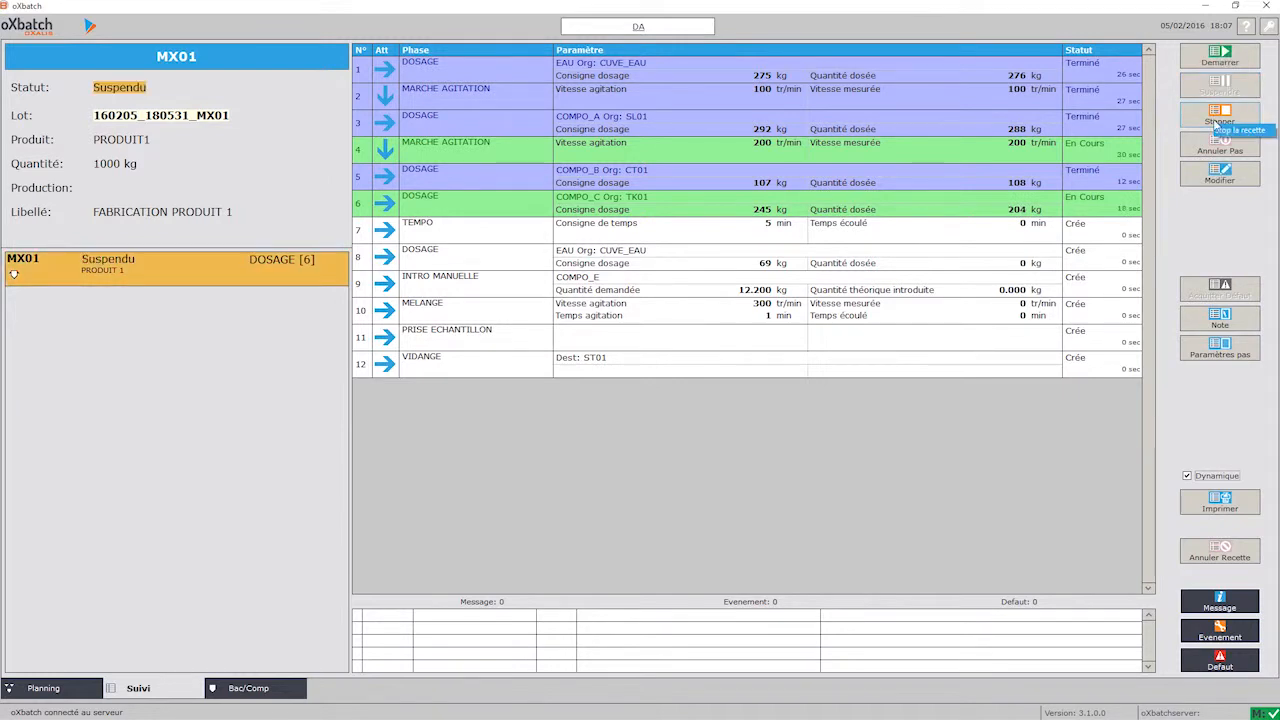
left_click(1218, 118)
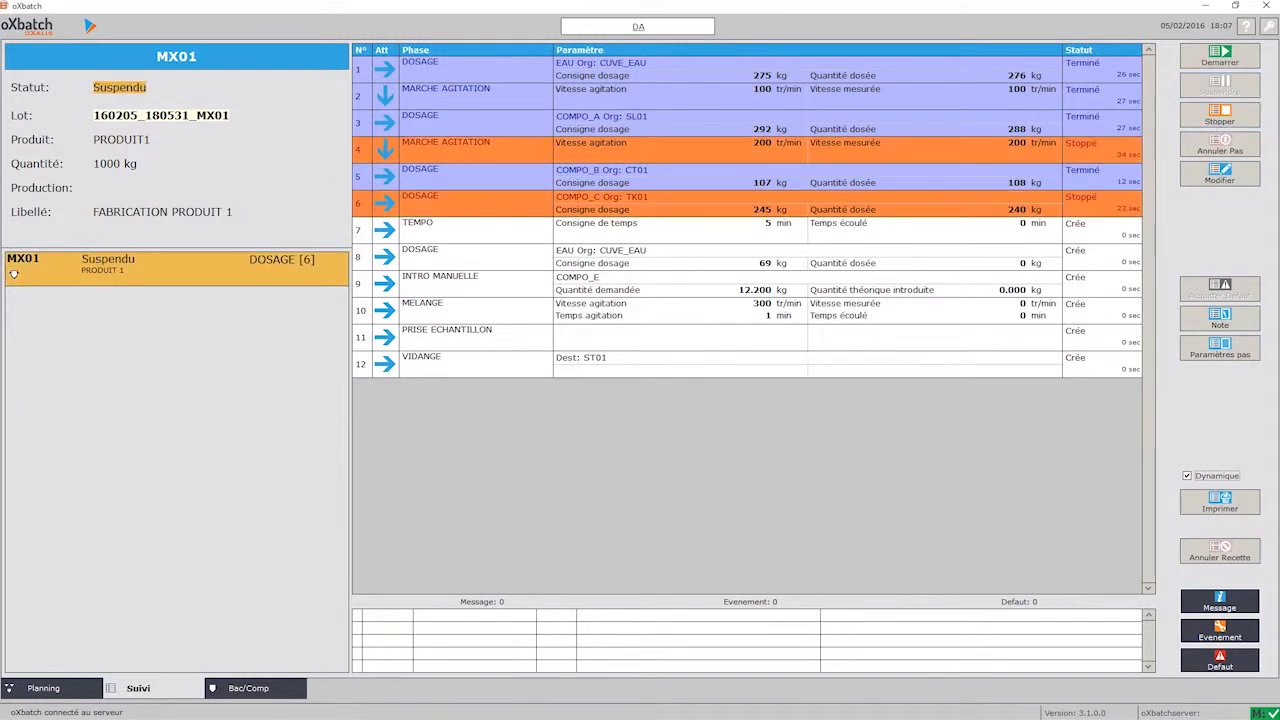
left_click(1219, 57)
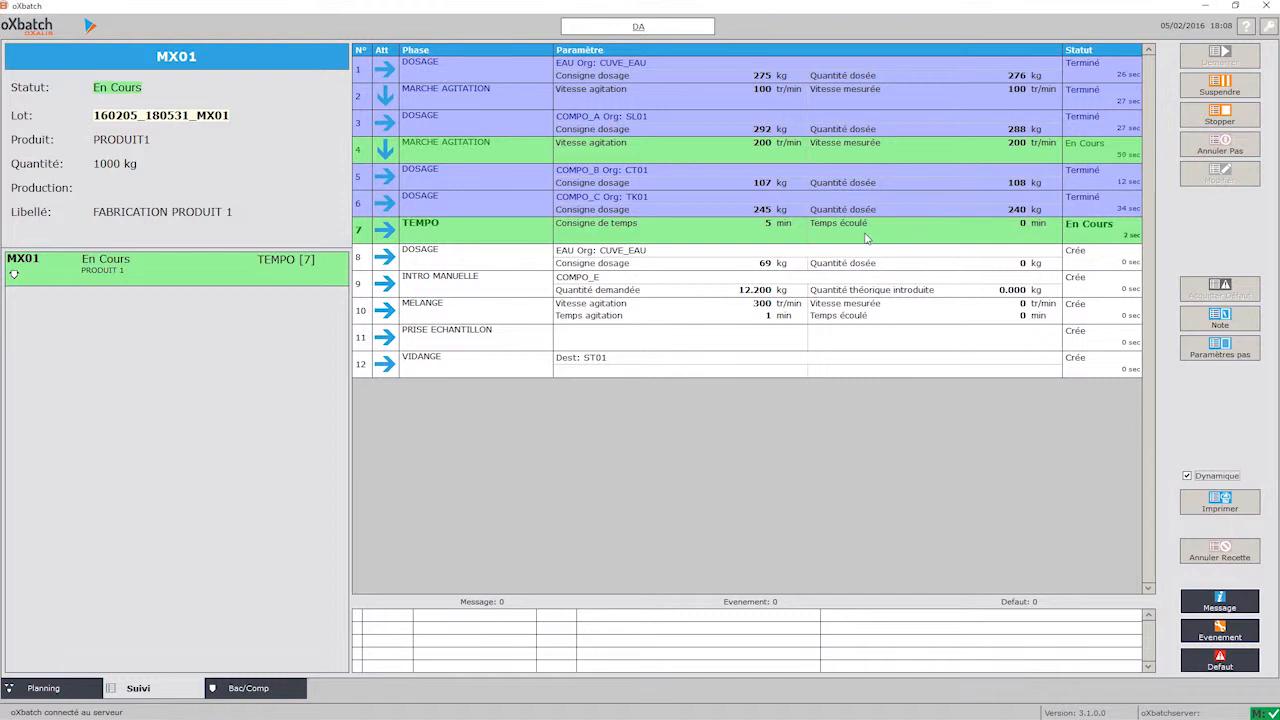
Cancel recipe step 7, the 5-minute TEMPO, and accept that this is irreversible.
left_click(1212, 150)
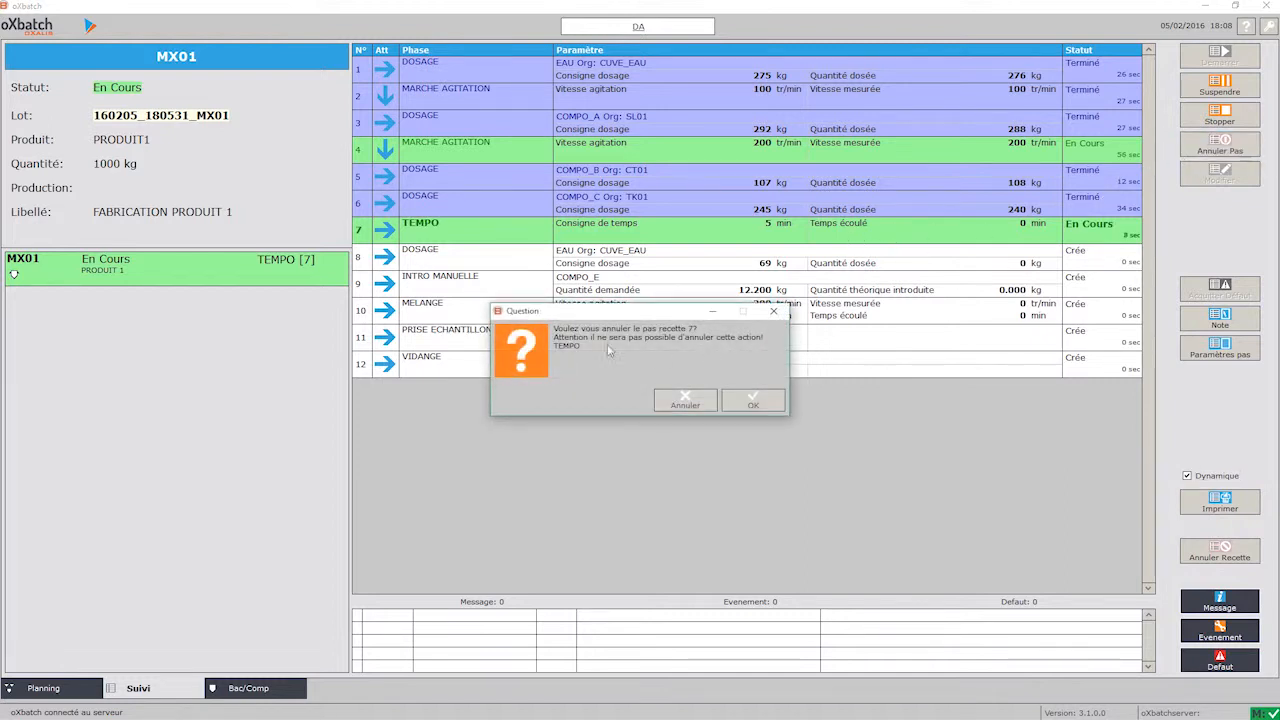
left_click(753, 402)
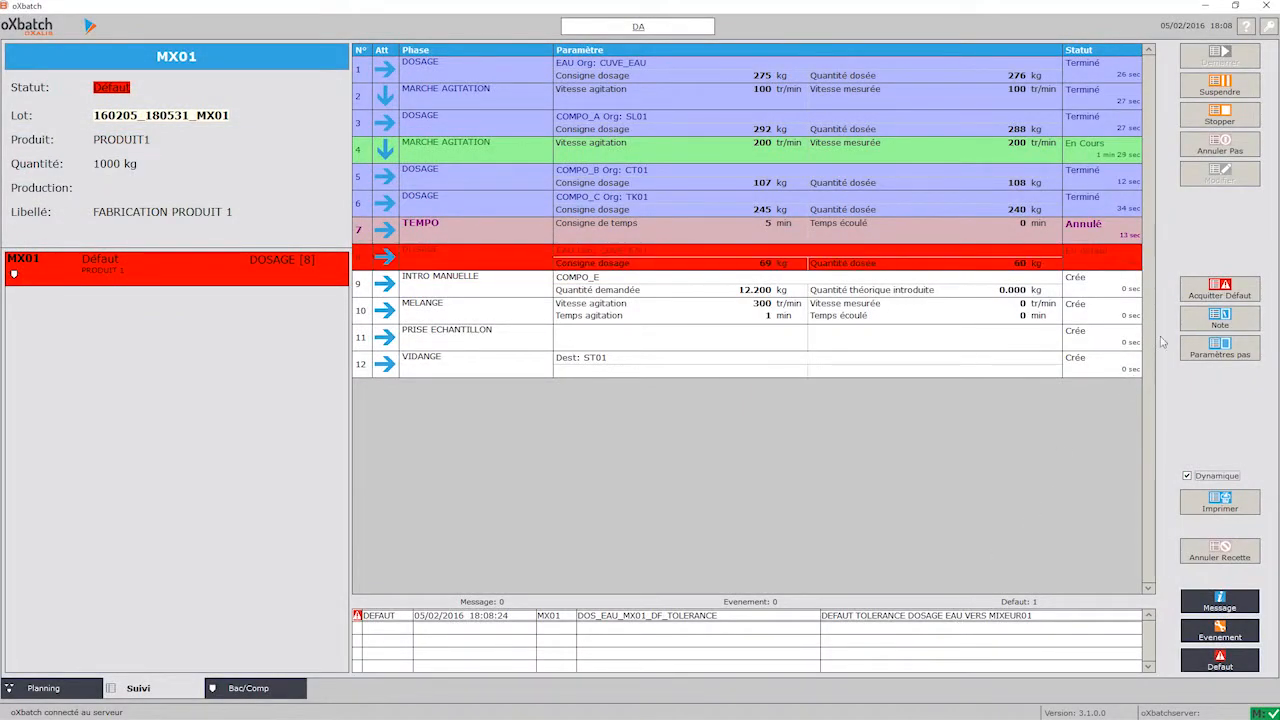
Acknowledge the water dosing tolerance fault on step 8 and validate the manual introduction in oXview.
left_click(1217, 289)
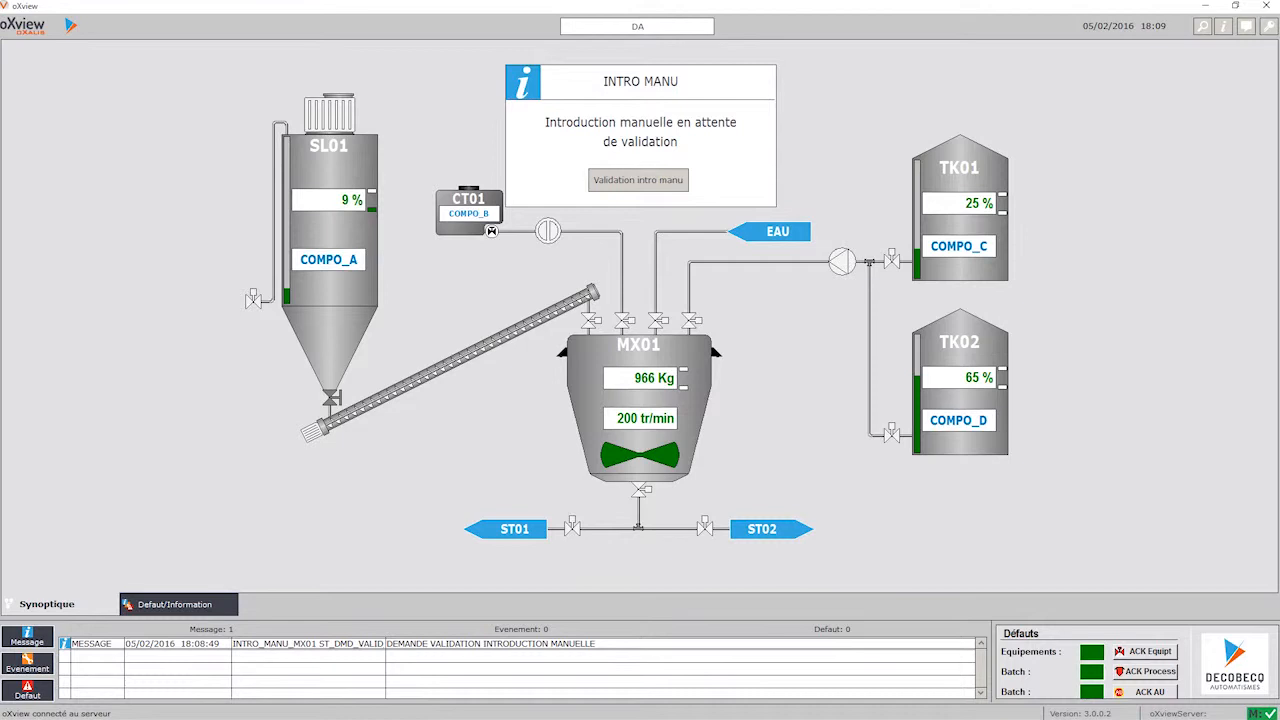
left_click(647, 183)
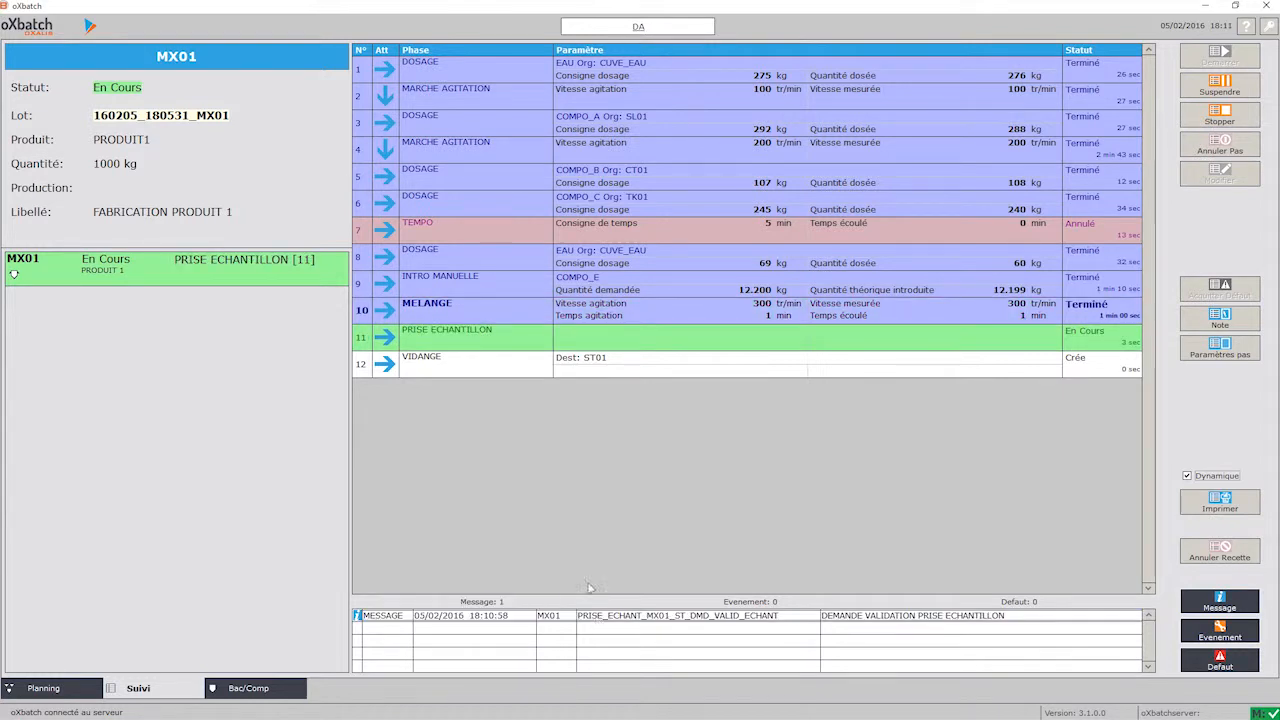
In oXbatch, modify the running recipe by adding an automatic dosing step of 80 kg of EAU after PRISE ECHANTILLON.
left_click(466, 333)
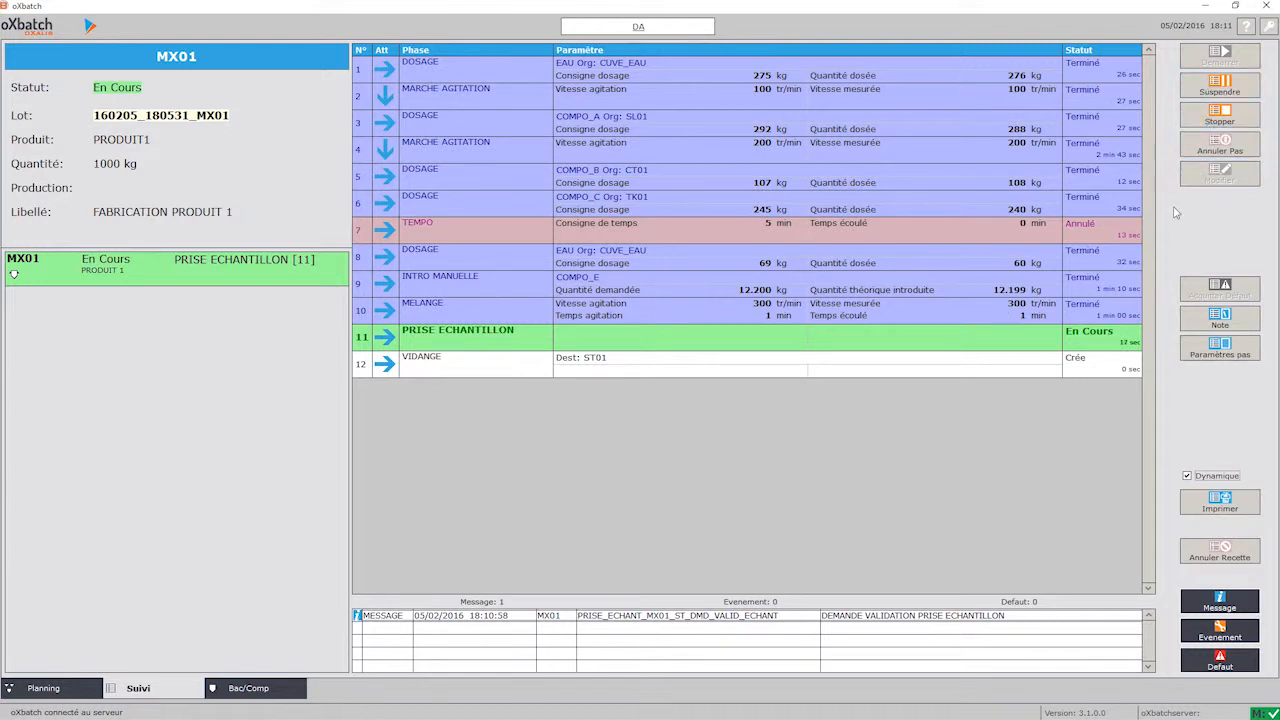
left_click(1220, 177)
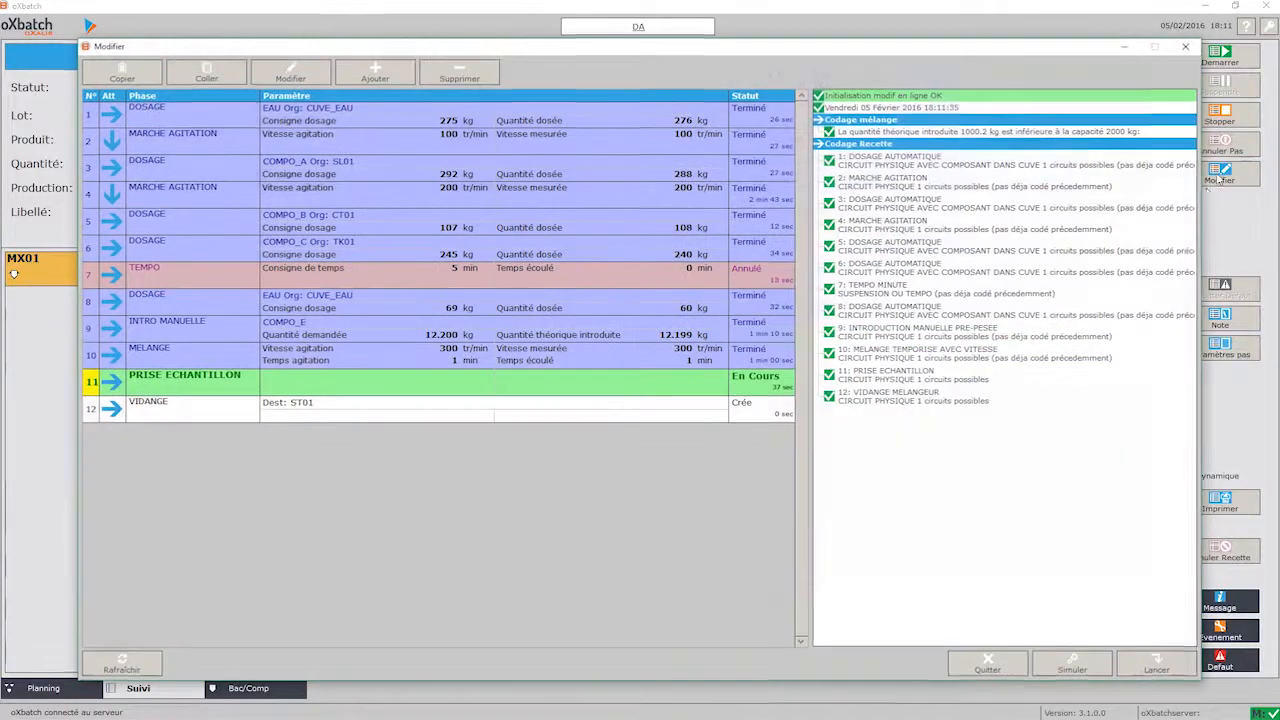
left_click(375, 70)
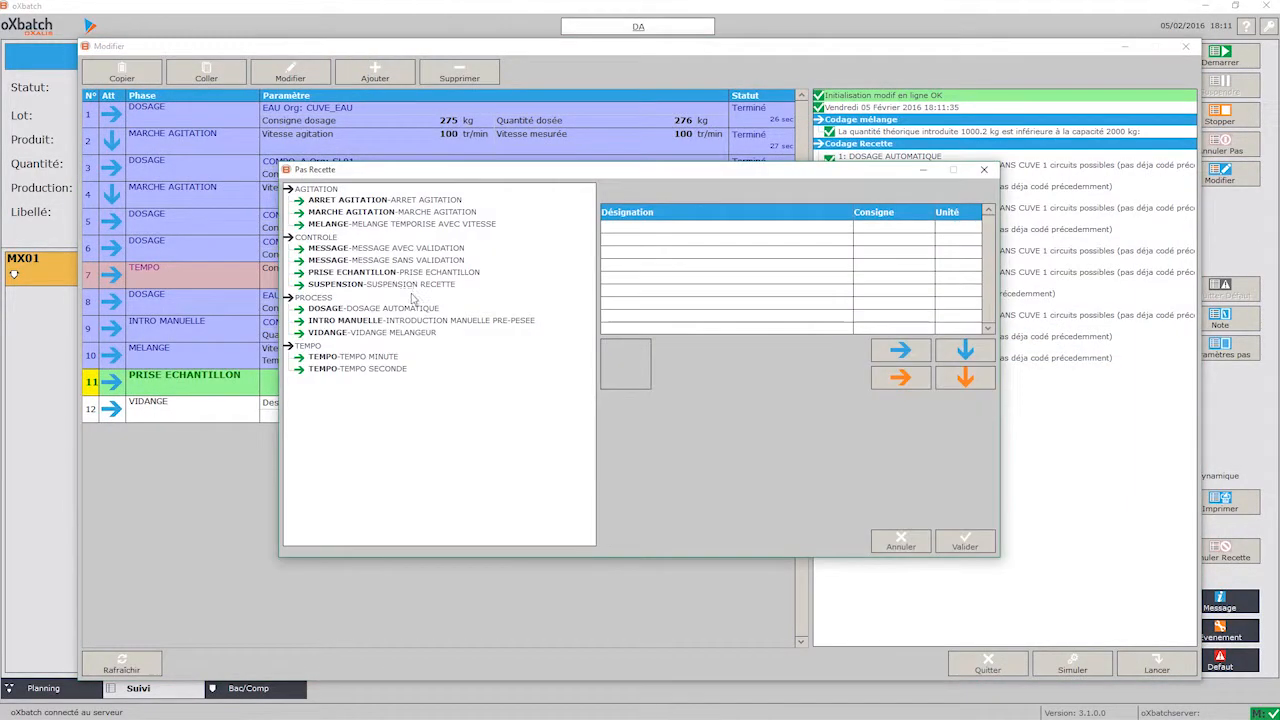
left_click(405, 312)
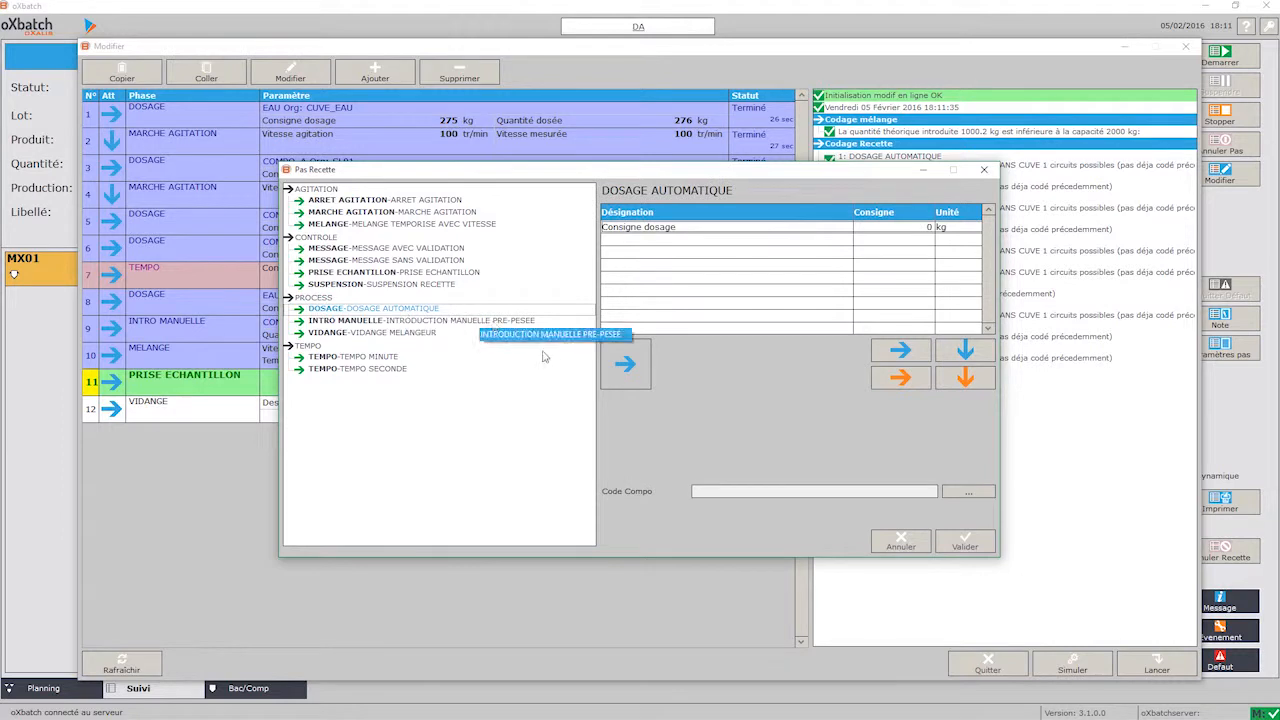
left_click(951, 498)
left_click(539, 325)
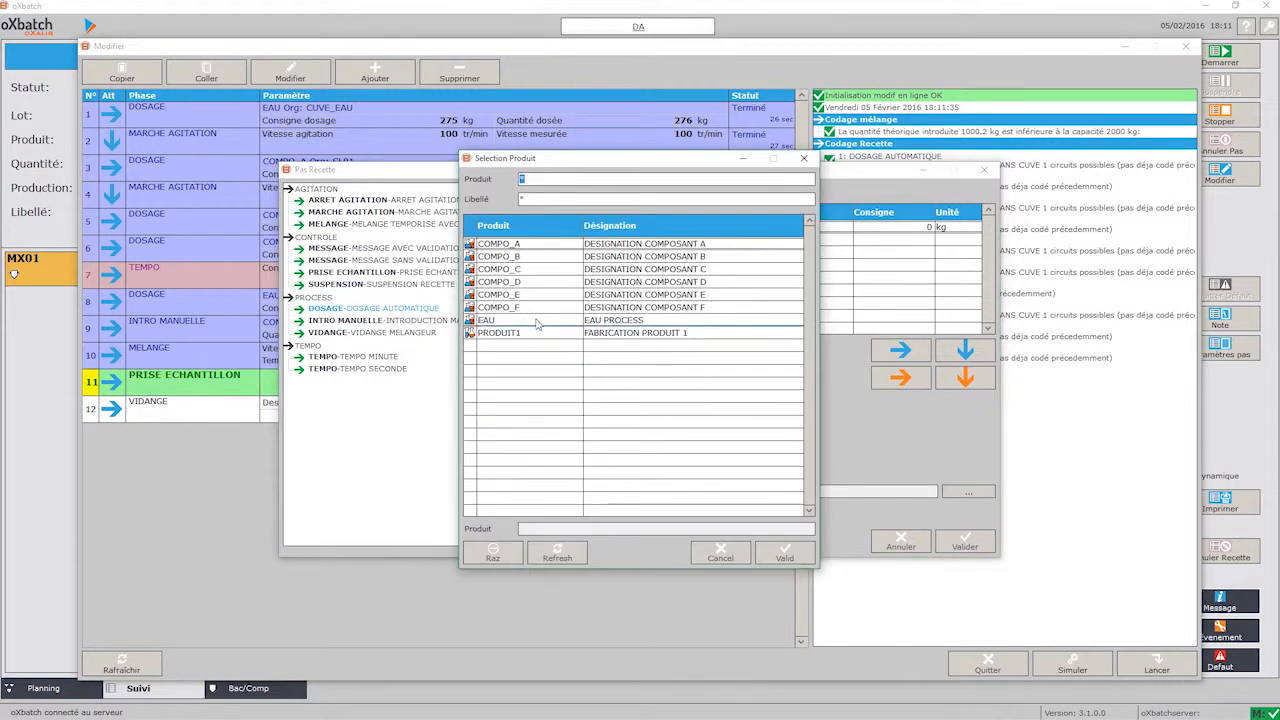
double_click(537, 323)
double_click(703, 230)
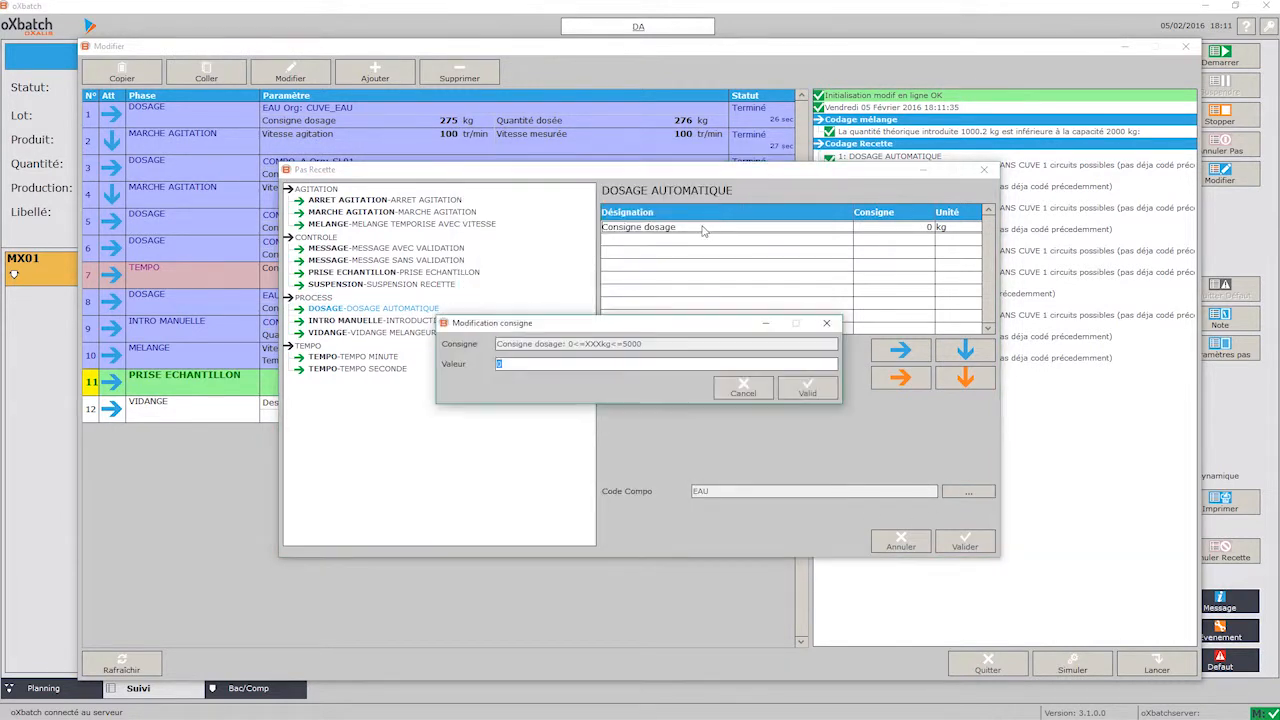
type("80")
key("Return")
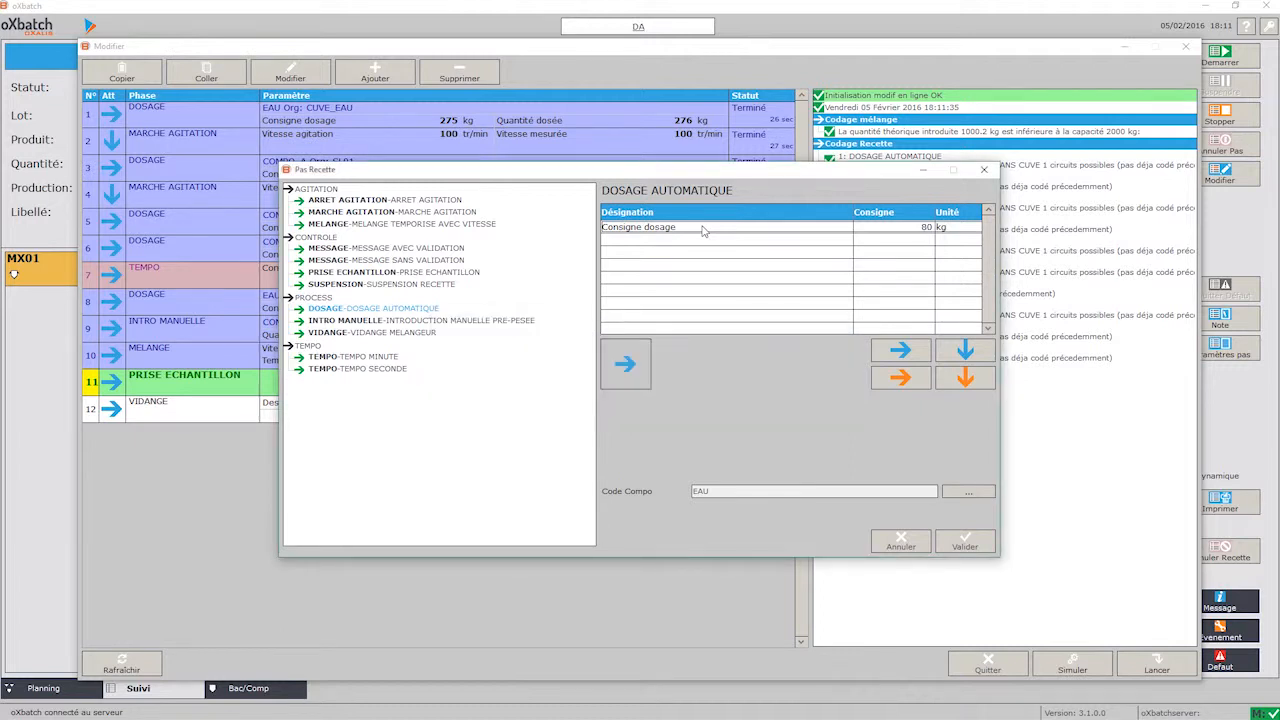
left_click(948, 542)
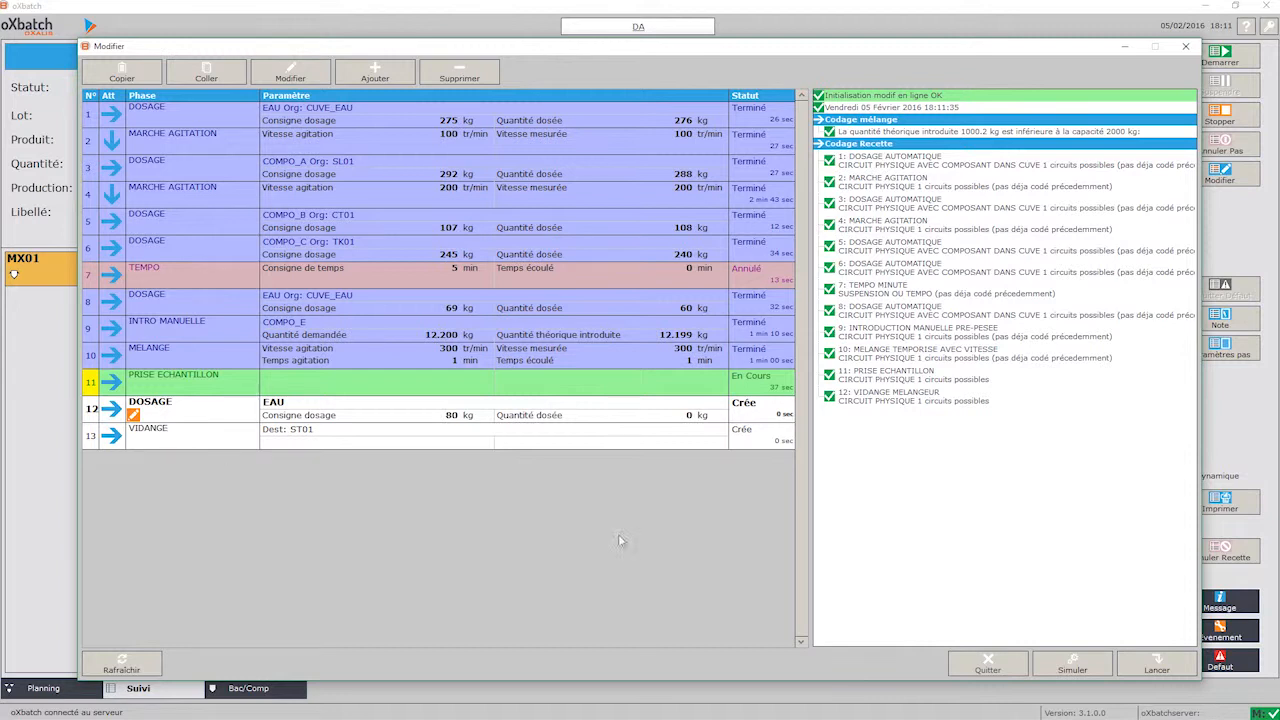
Simulate the modified recipe and launch it on the suspended mix.
left_click(1070, 667)
left_click(1152, 668)
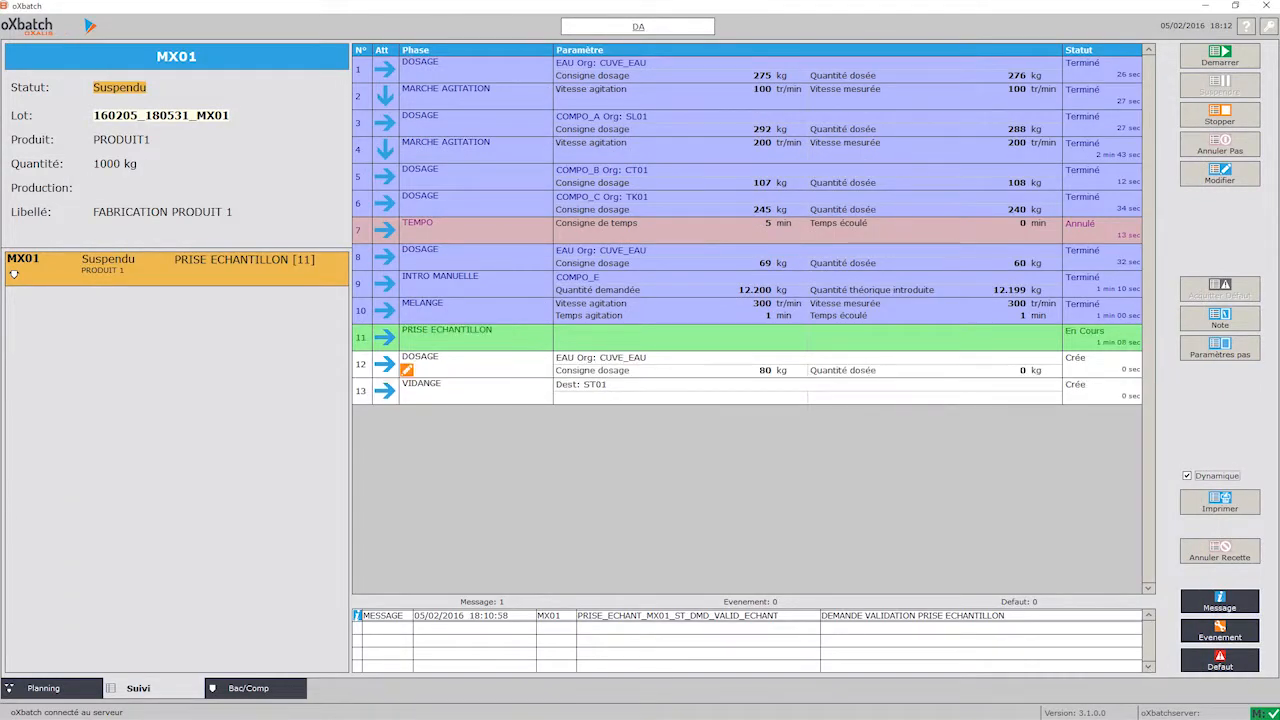
Add a note reading "Viscosité trop elevée" and "Ajout Eau" to the PRISE ECHANTILLON step, and restart the mix.
left_click(1219, 320)
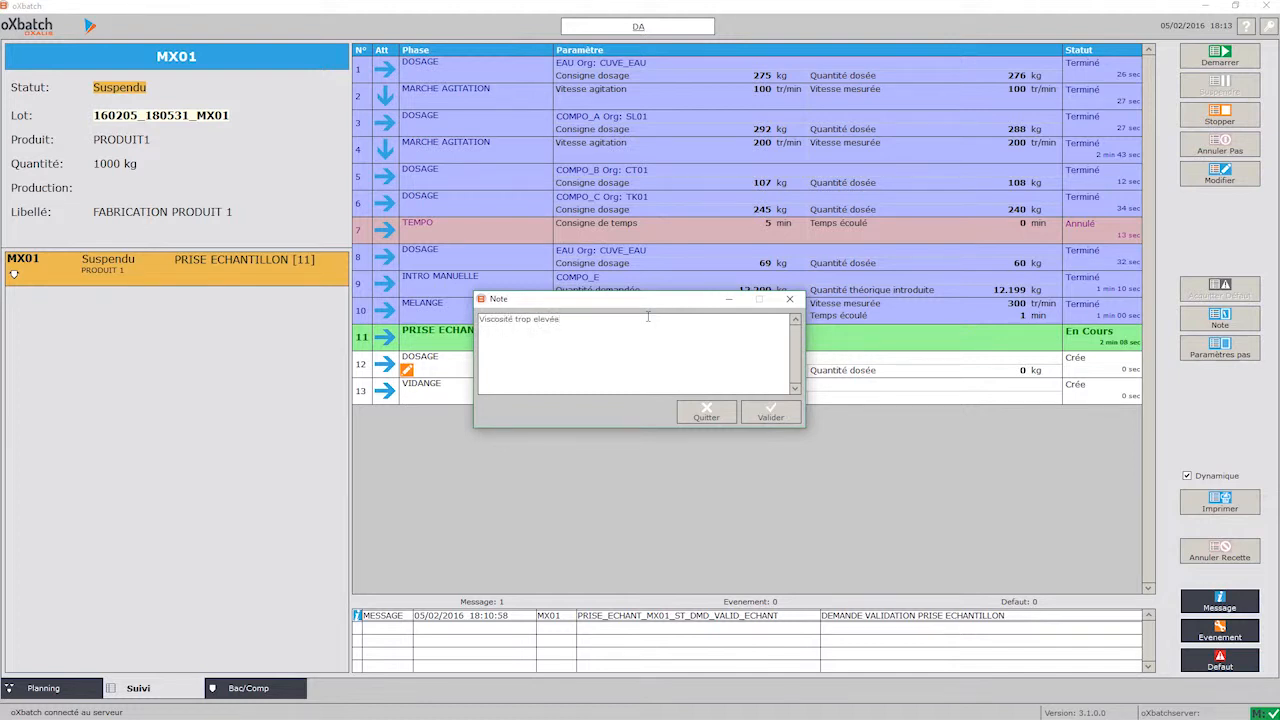
type("jout Eau")
left_click(758, 413)
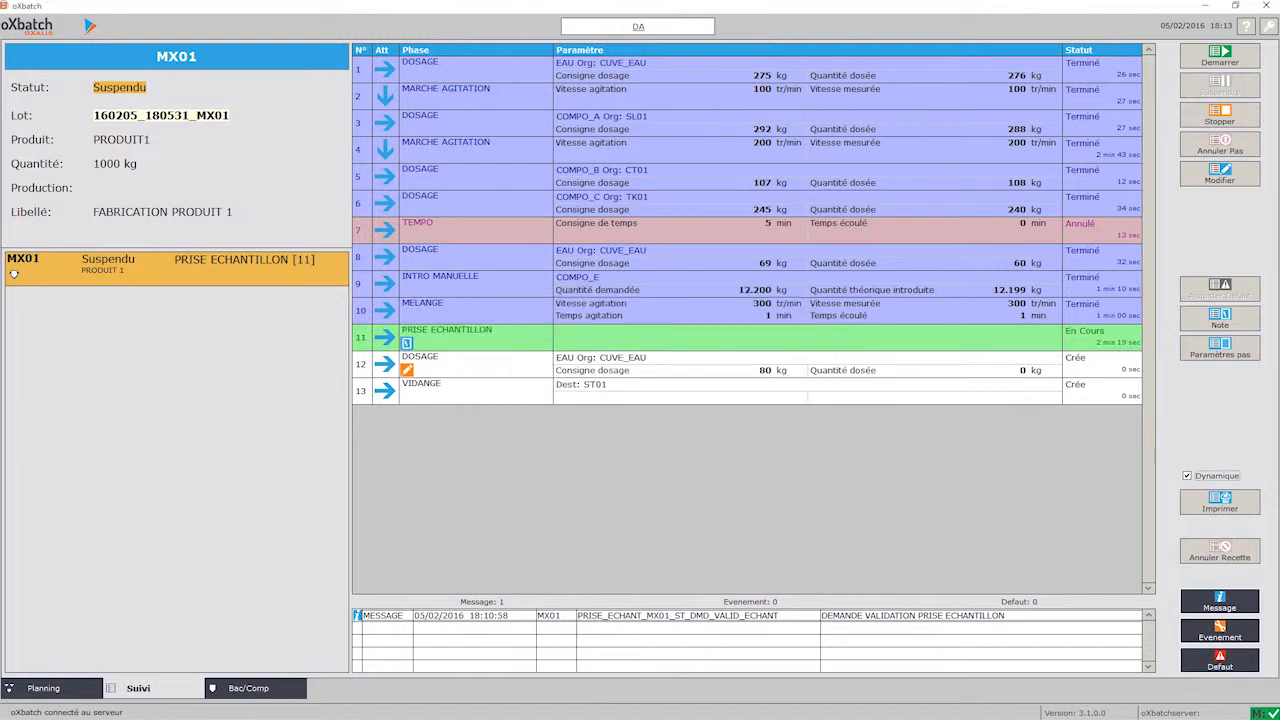
left_click(1219, 57)
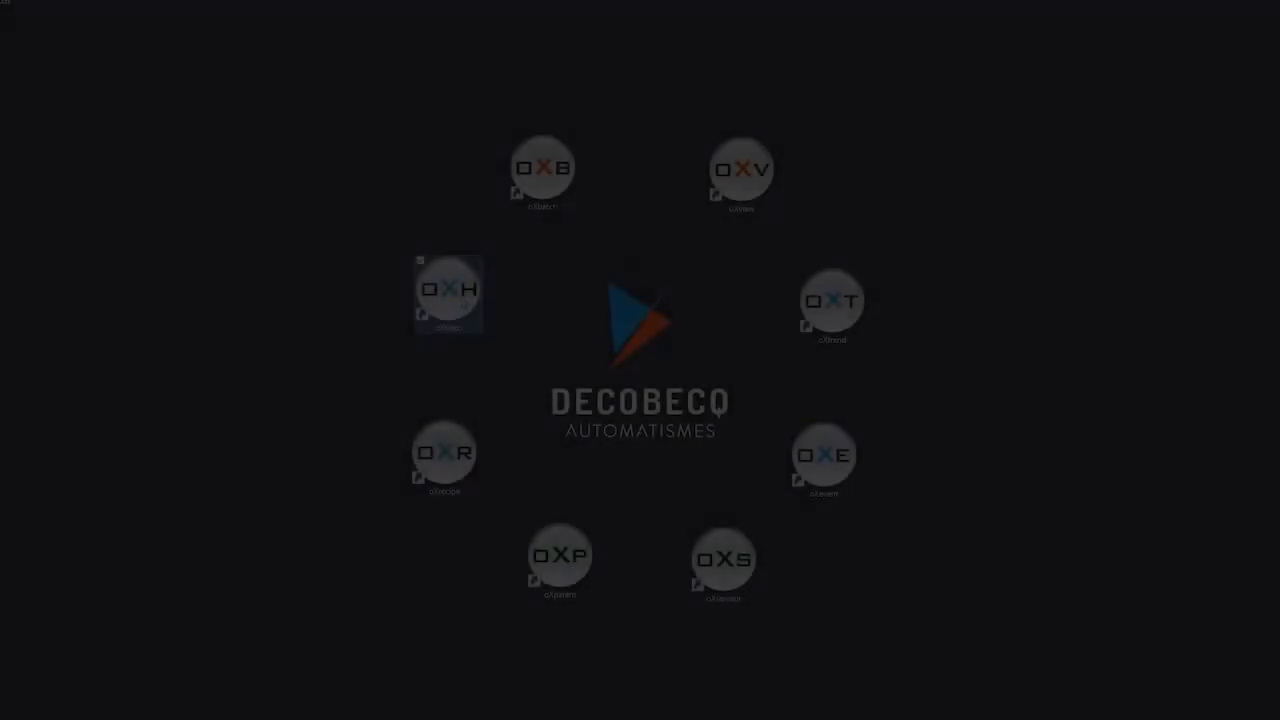
Open oXbatchHisto and list the production days from 21/01/2016 to 29/01/2016.
double_click(448, 292)
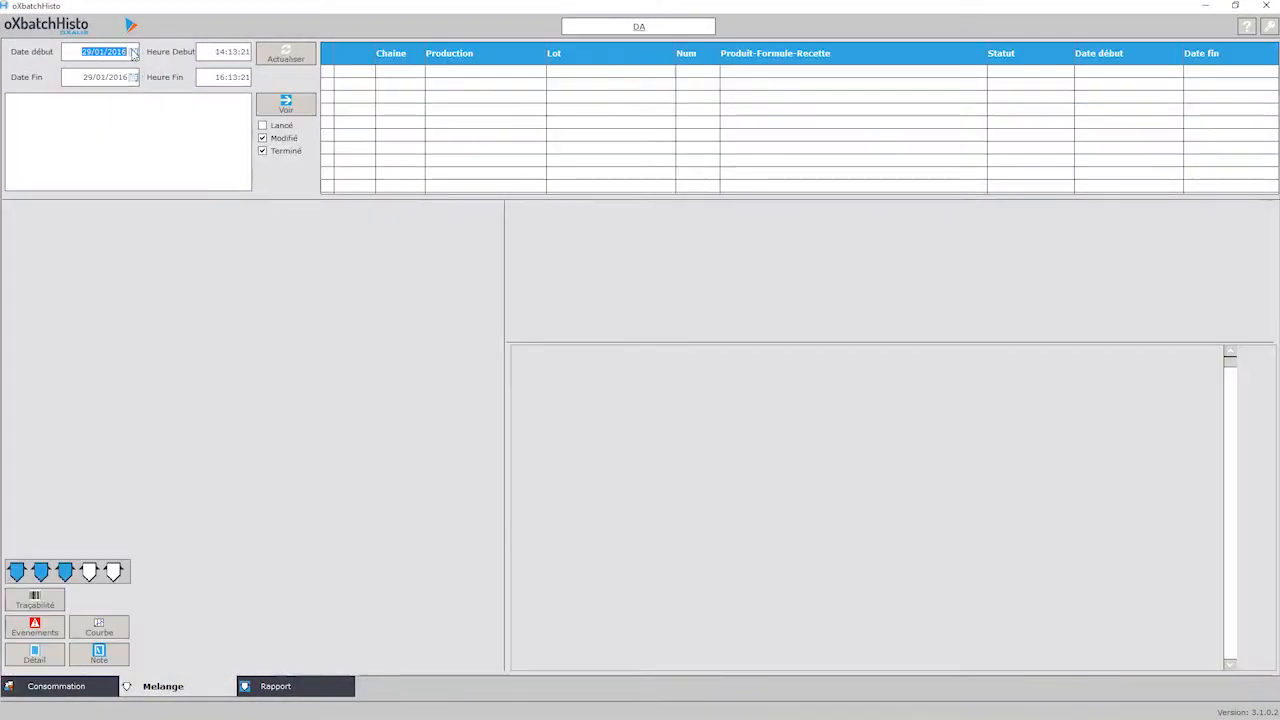
left_click(133, 52)
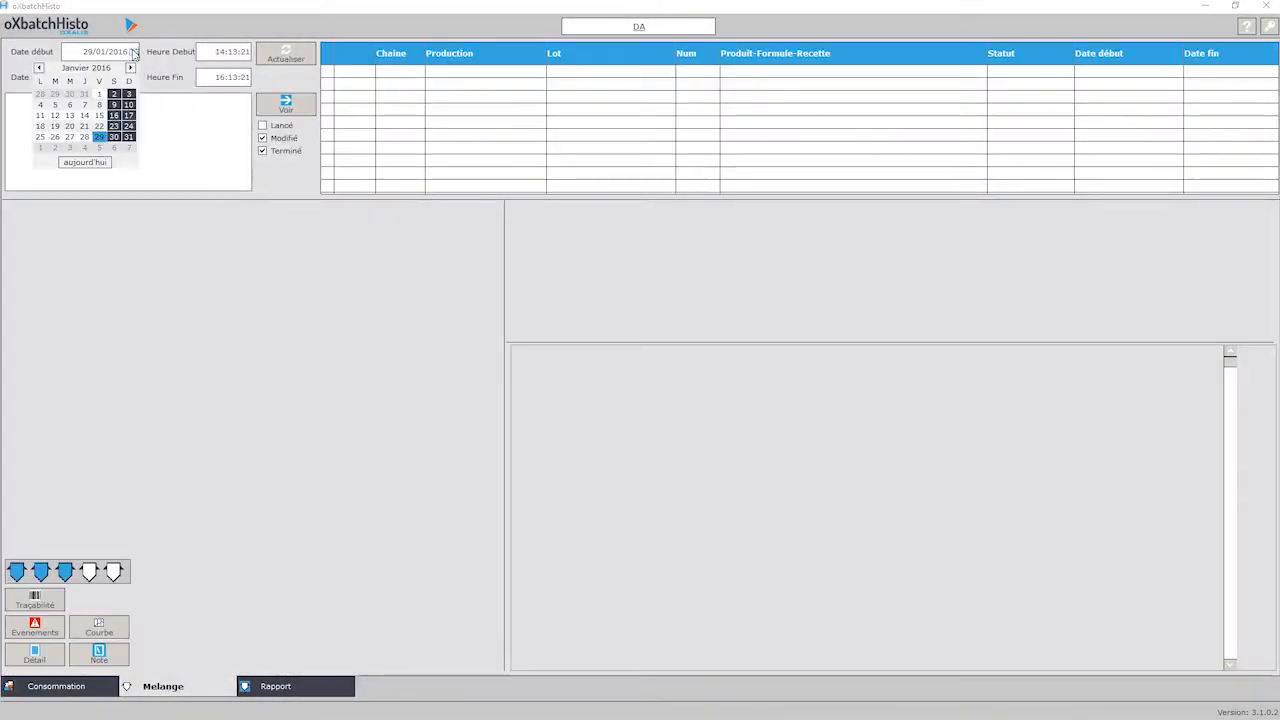
left_click(85, 126)
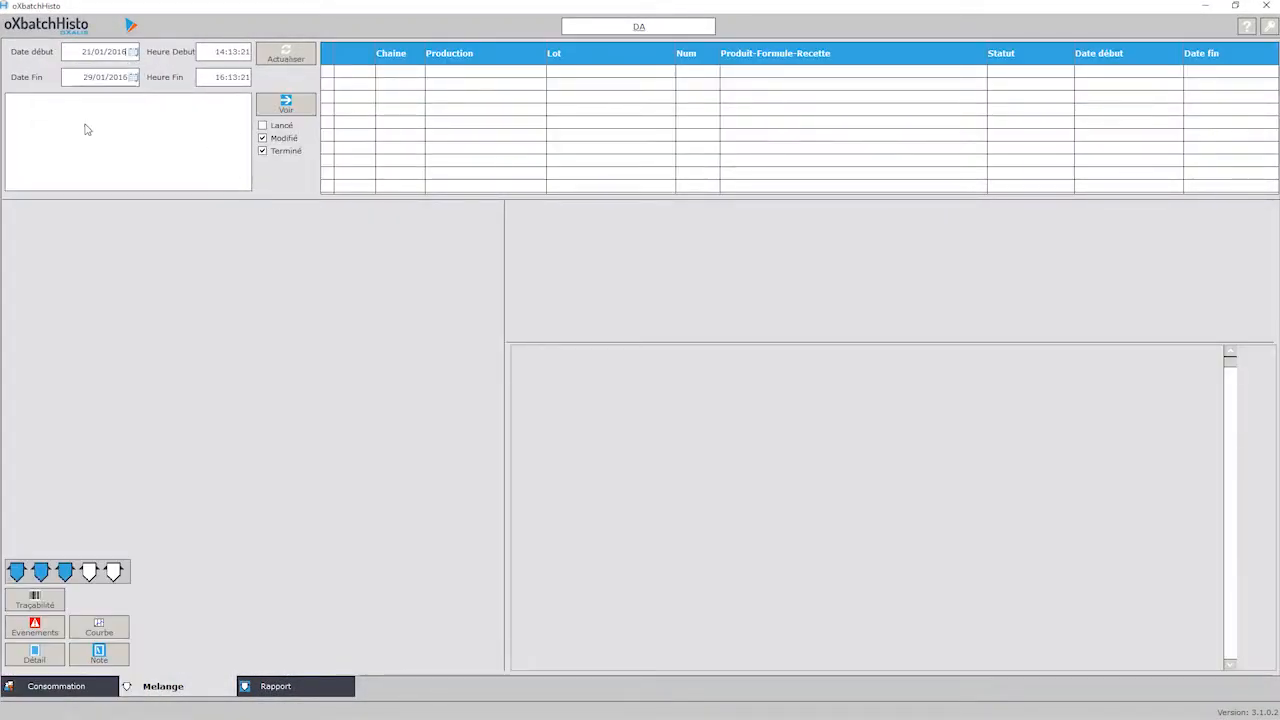
left_click(281, 58)
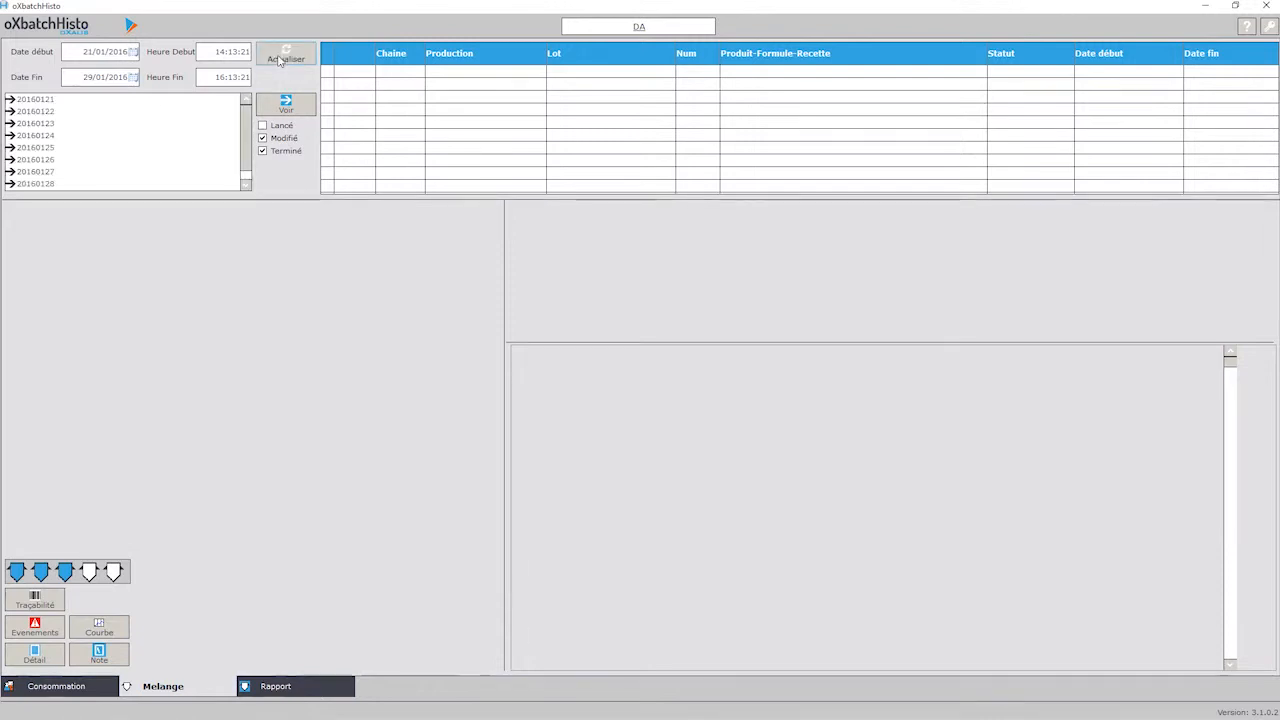
Display the mixes of day 20160122, including the launched records alongside the modified and finished ones.
double_click(34, 113)
left_click(263, 125)
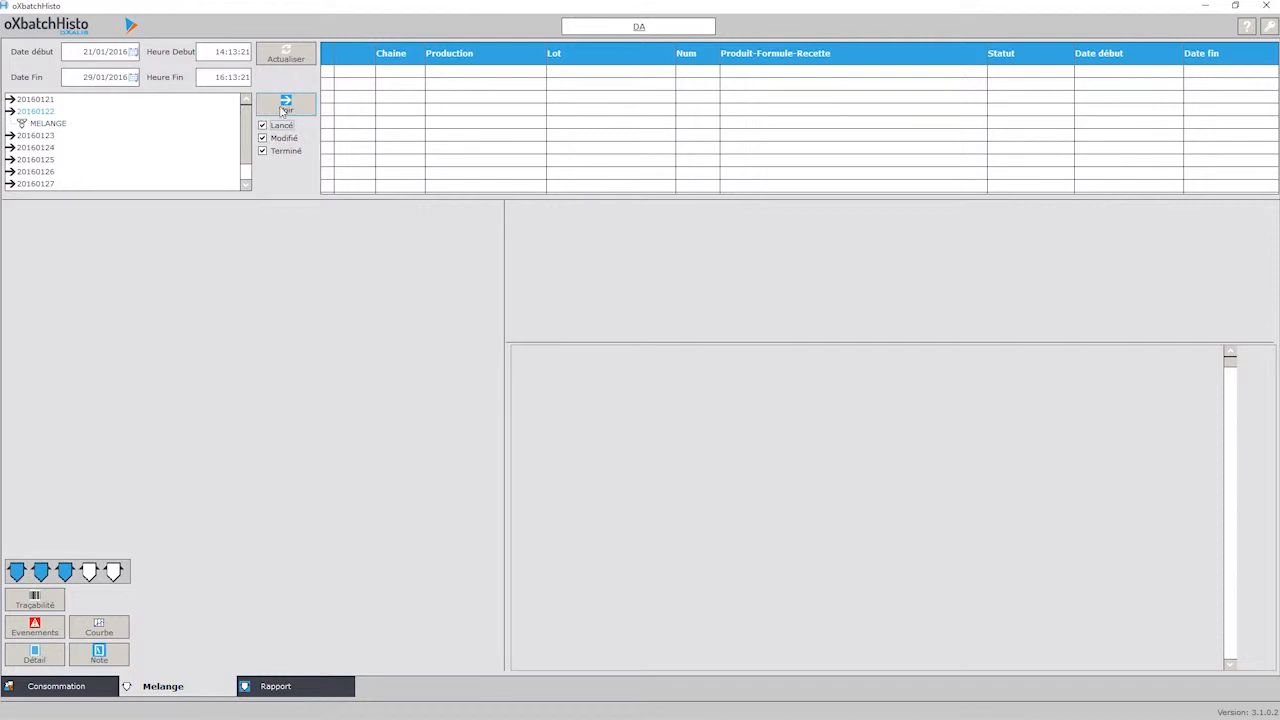
left_click(284, 107)
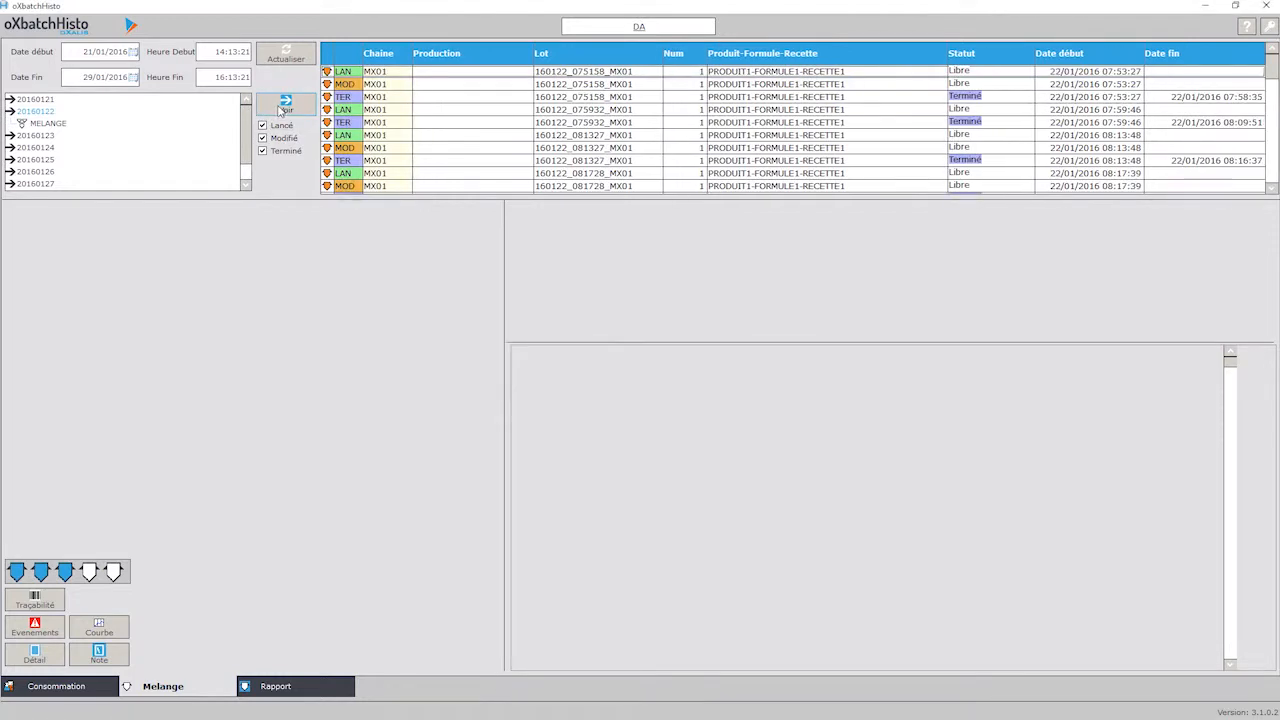
Compare the launched, modified and finished records of lot 160122_114450_MX01.
scroll(870, 110, "down", 6)
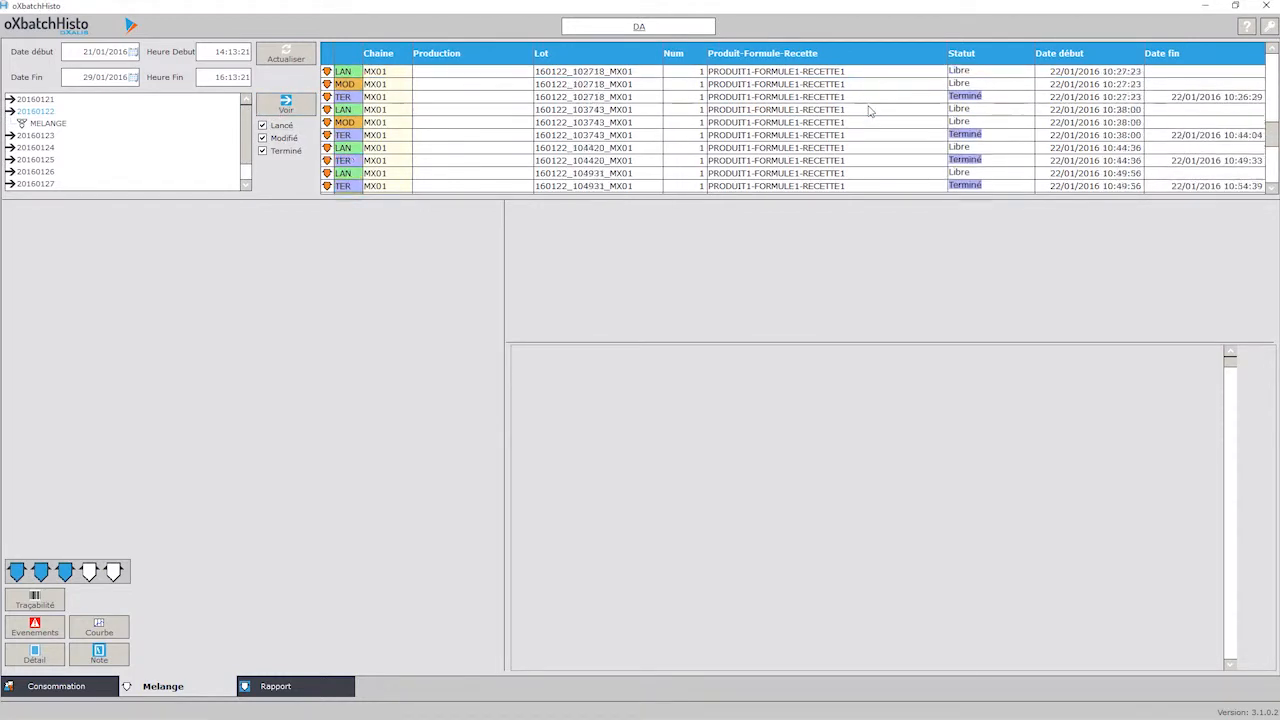
scroll(870, 110, "down", 6)
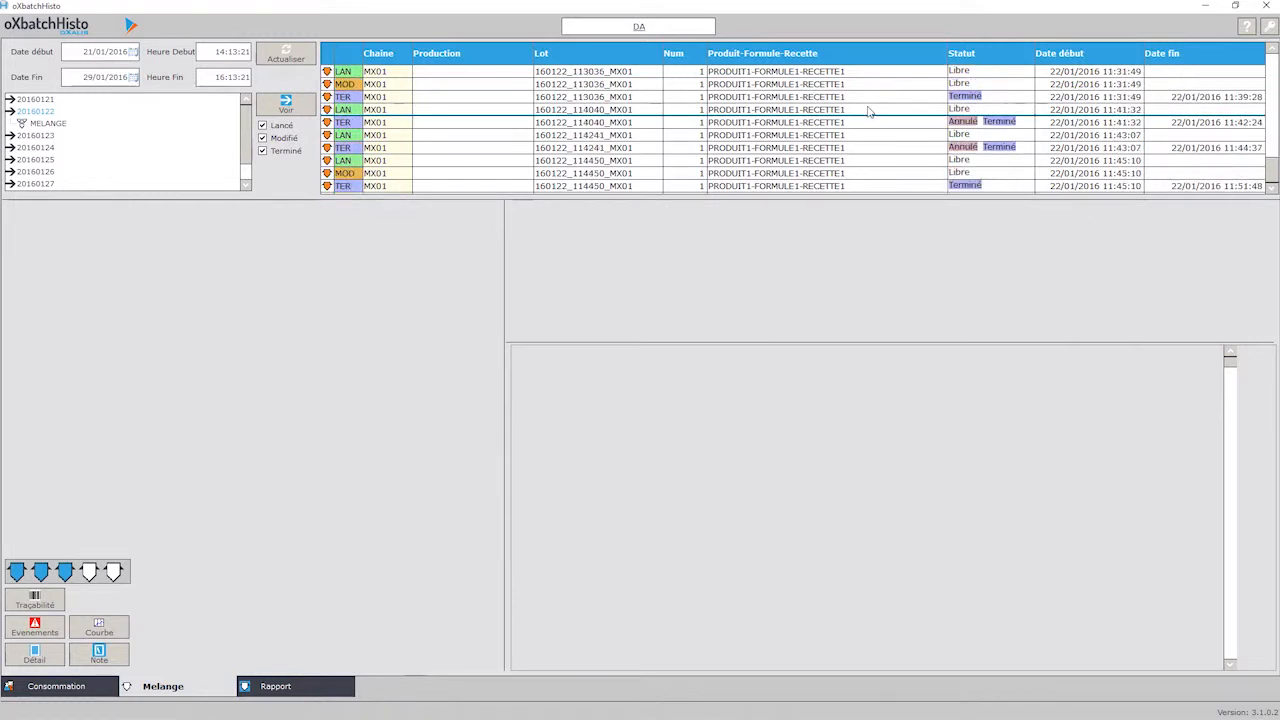
left_click(719, 166)
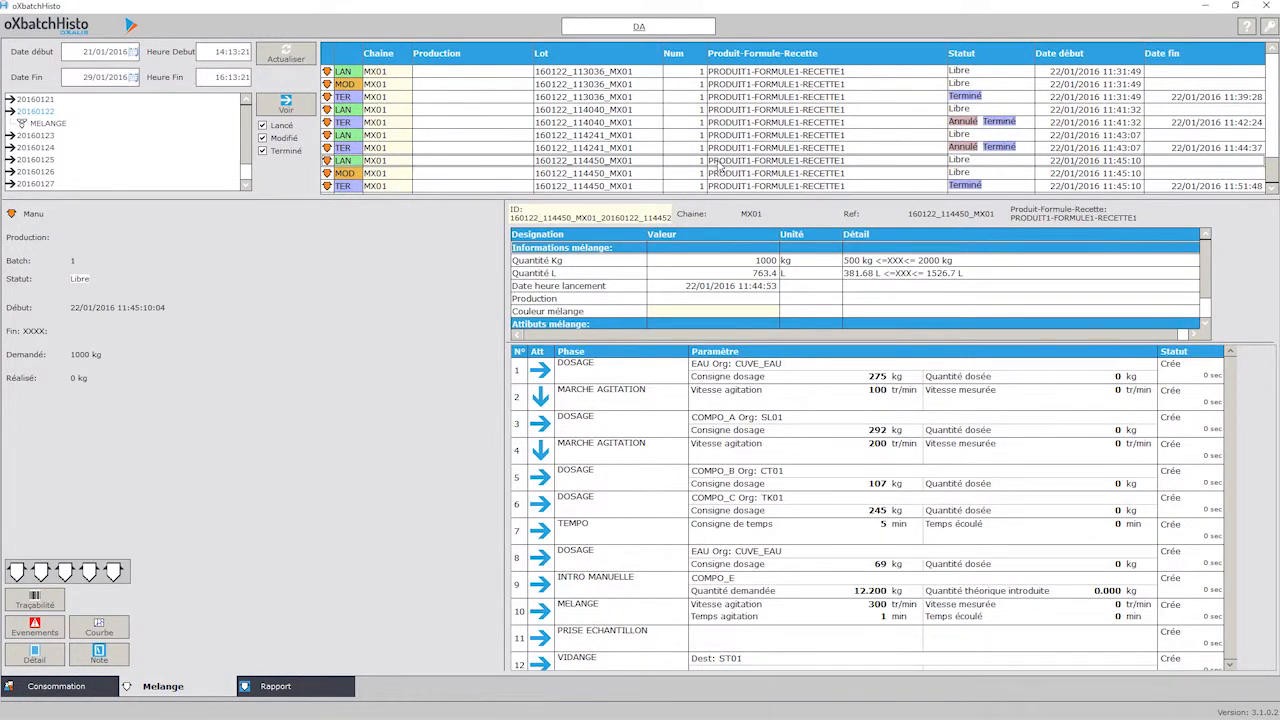
left_click(722, 177)
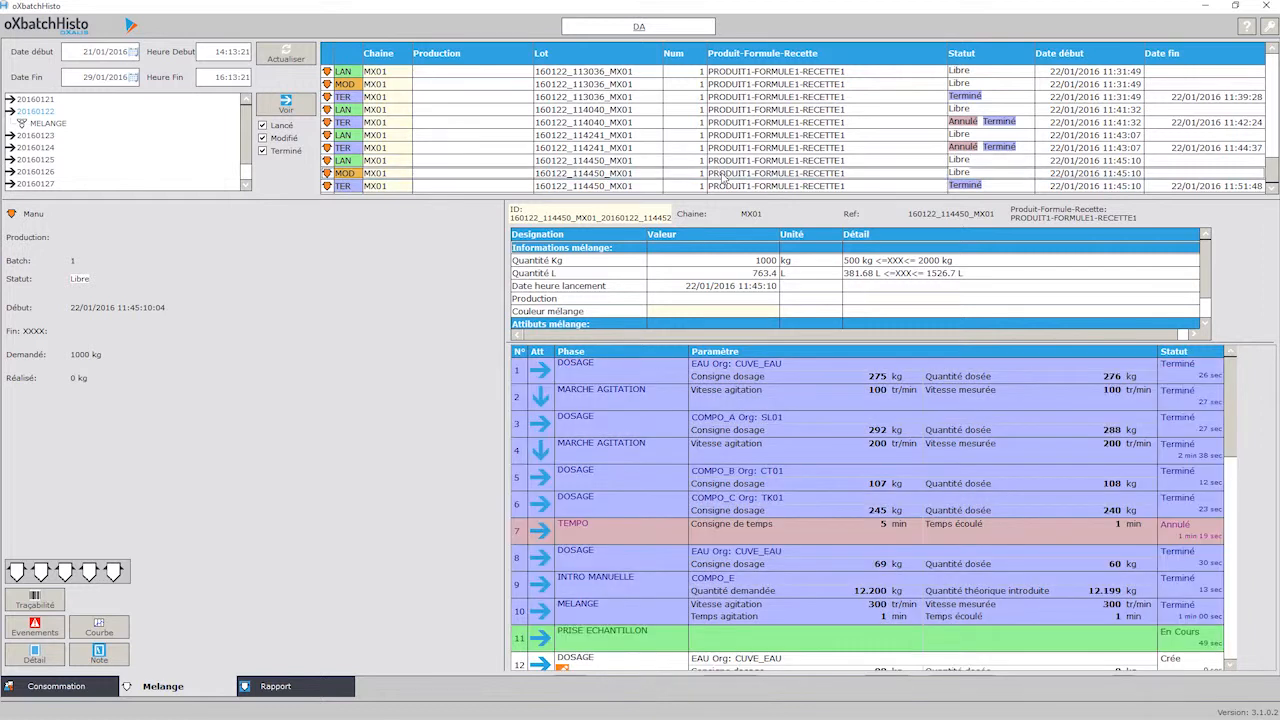
left_click(724, 185)
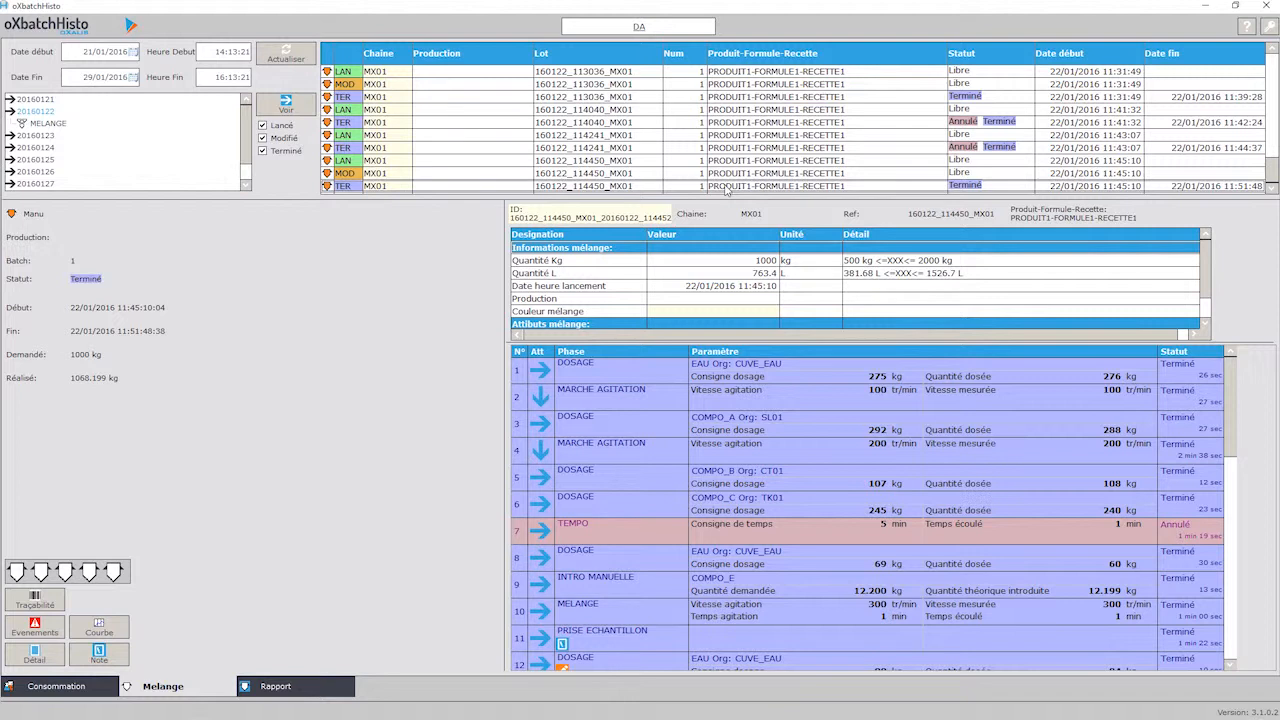
Read the note attached to the PRISE ECHANTILLON step and inspect the EAU dosing that follows it.
left_click(598, 634)
left_click(99, 654)
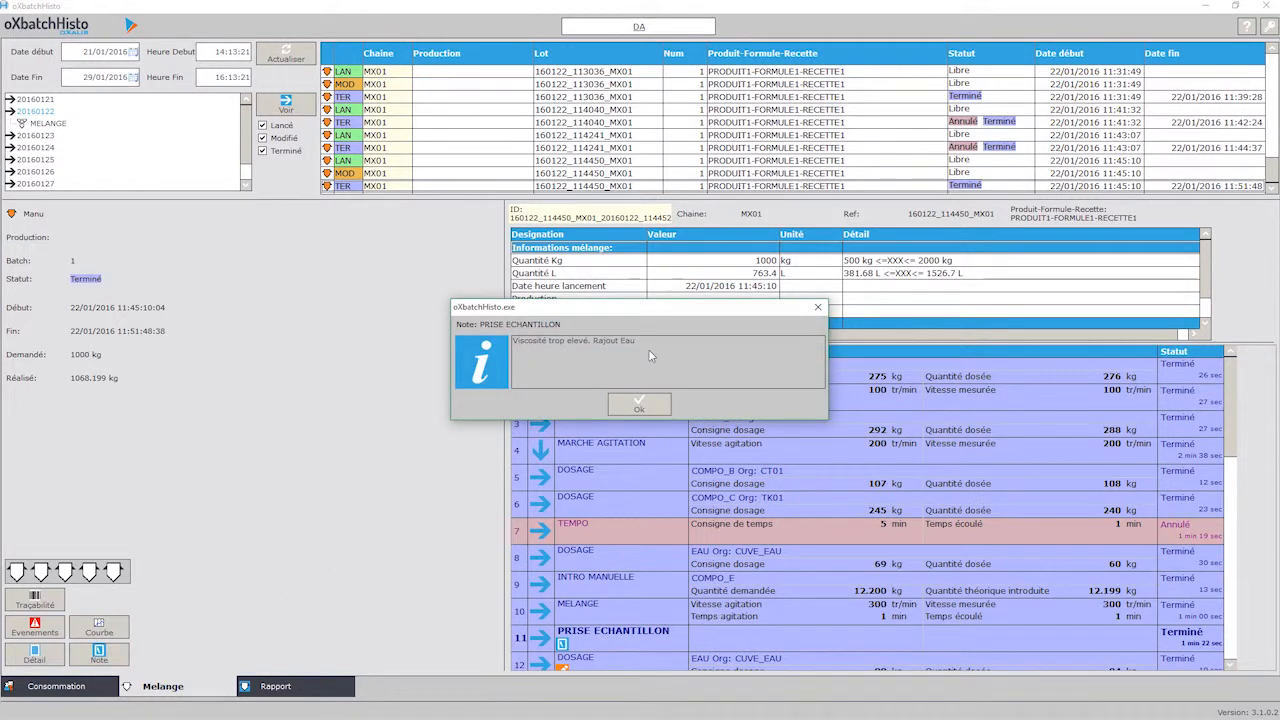
left_click(639, 403)
key("Down")
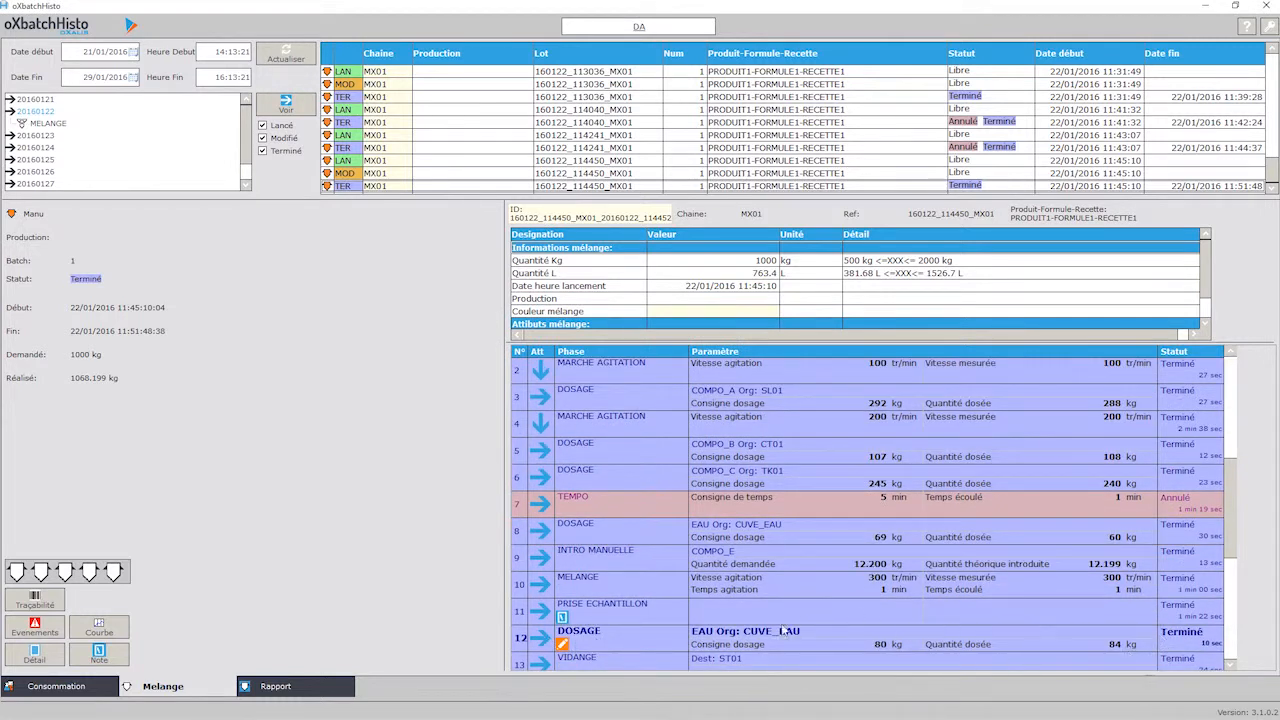
Check the status of the TEMPO step and the traceability details of the COMPO_C dosing.
left_click(730, 500)
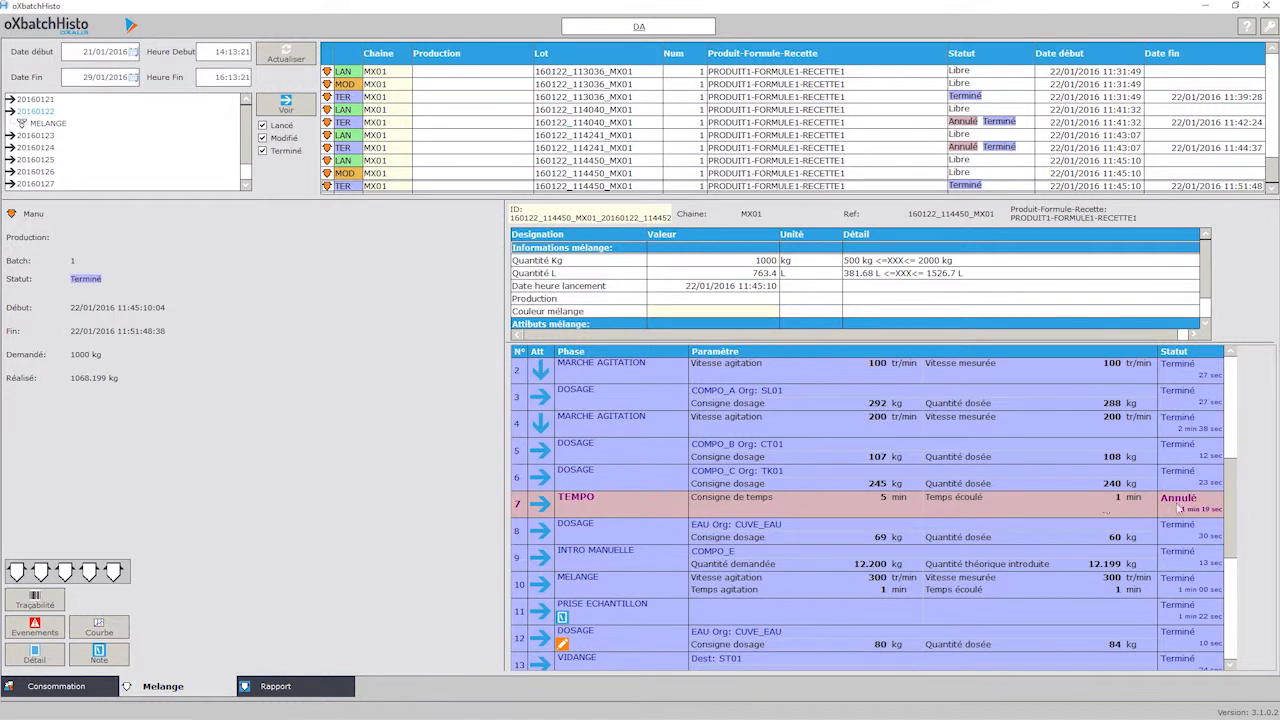
double_click(740, 476)
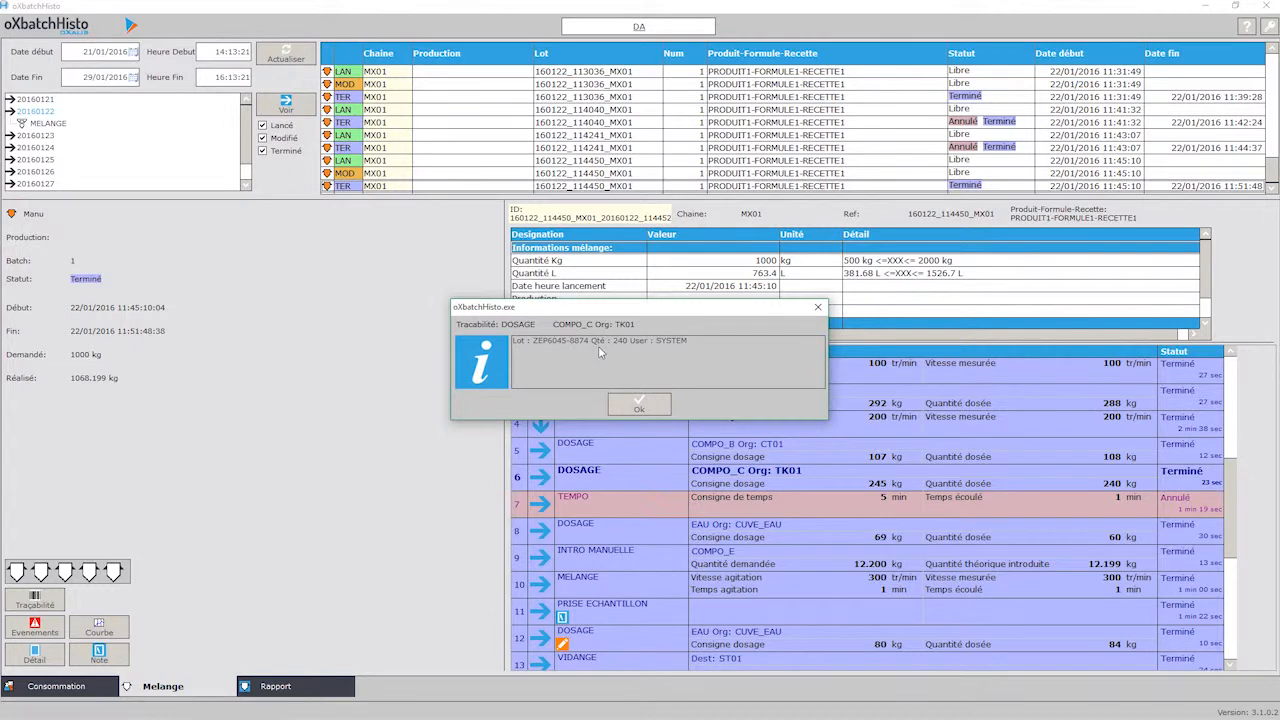
left_click(639, 408)
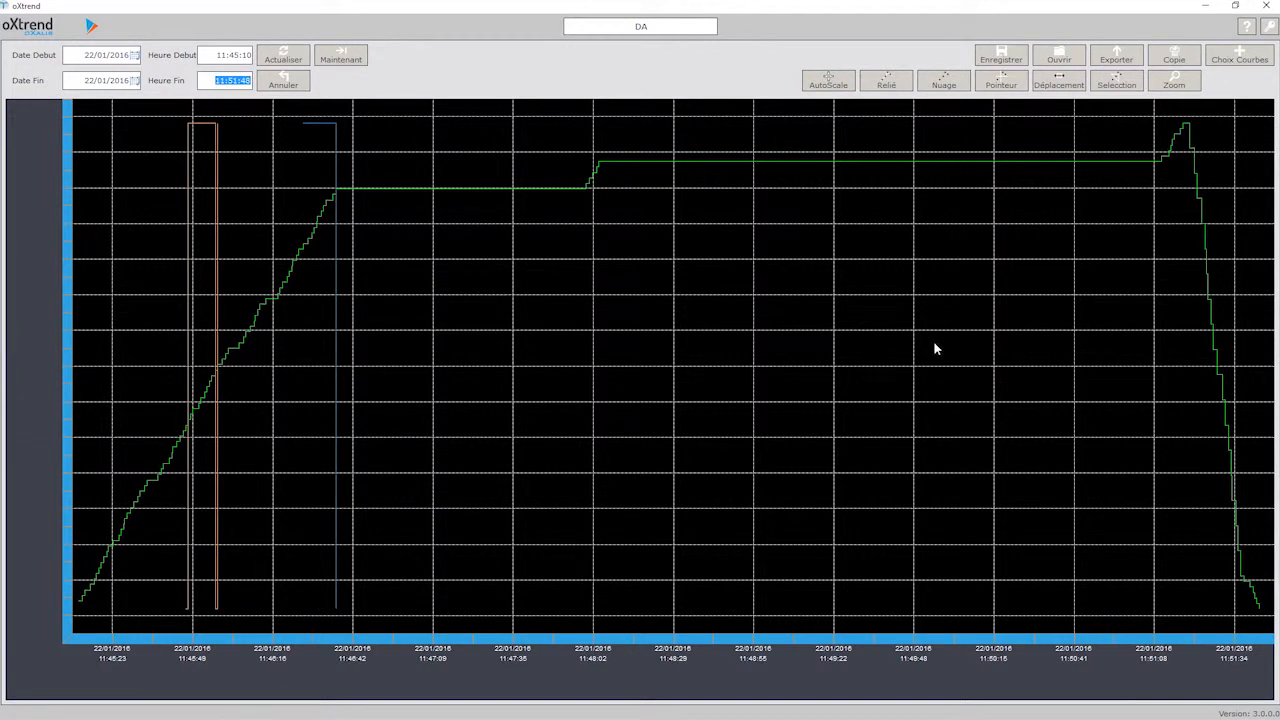
Check the start and end times of the mix's curve in oXtrend, close it, and open the mix's events.
left_click(211, 57)
left_click(208, 79)
left_click(1266, 6)
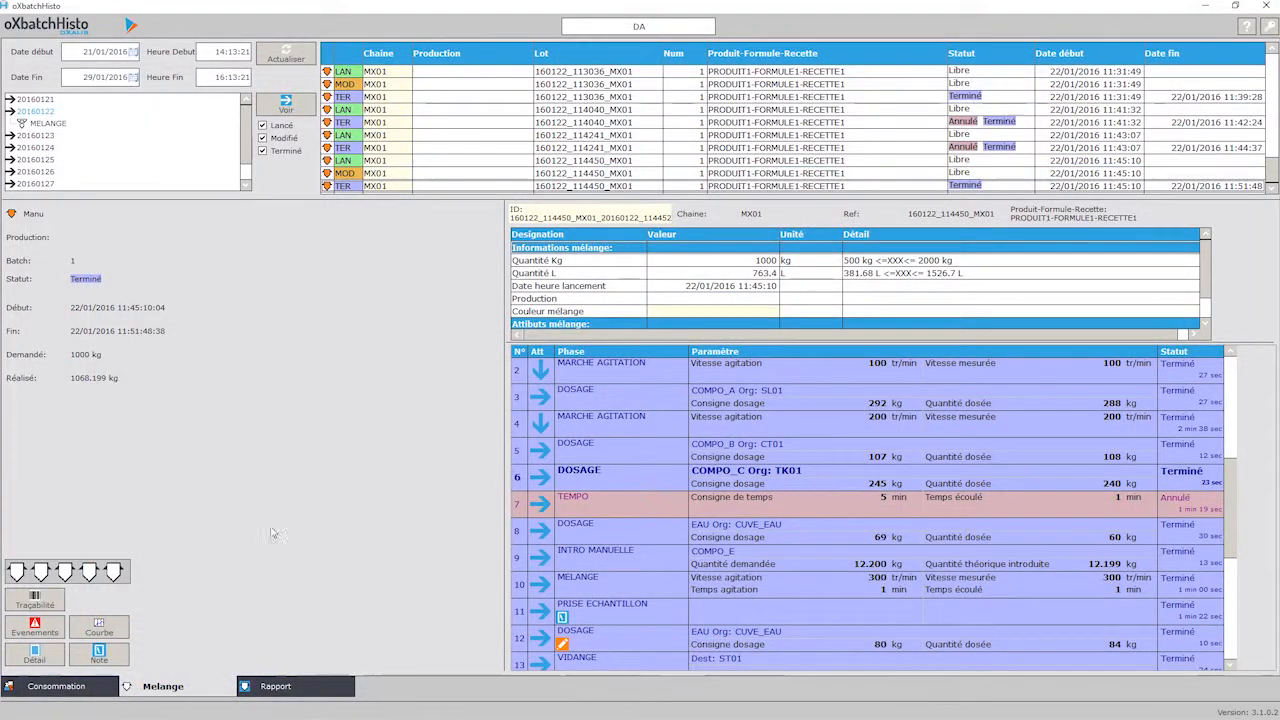
left_click(34, 627)
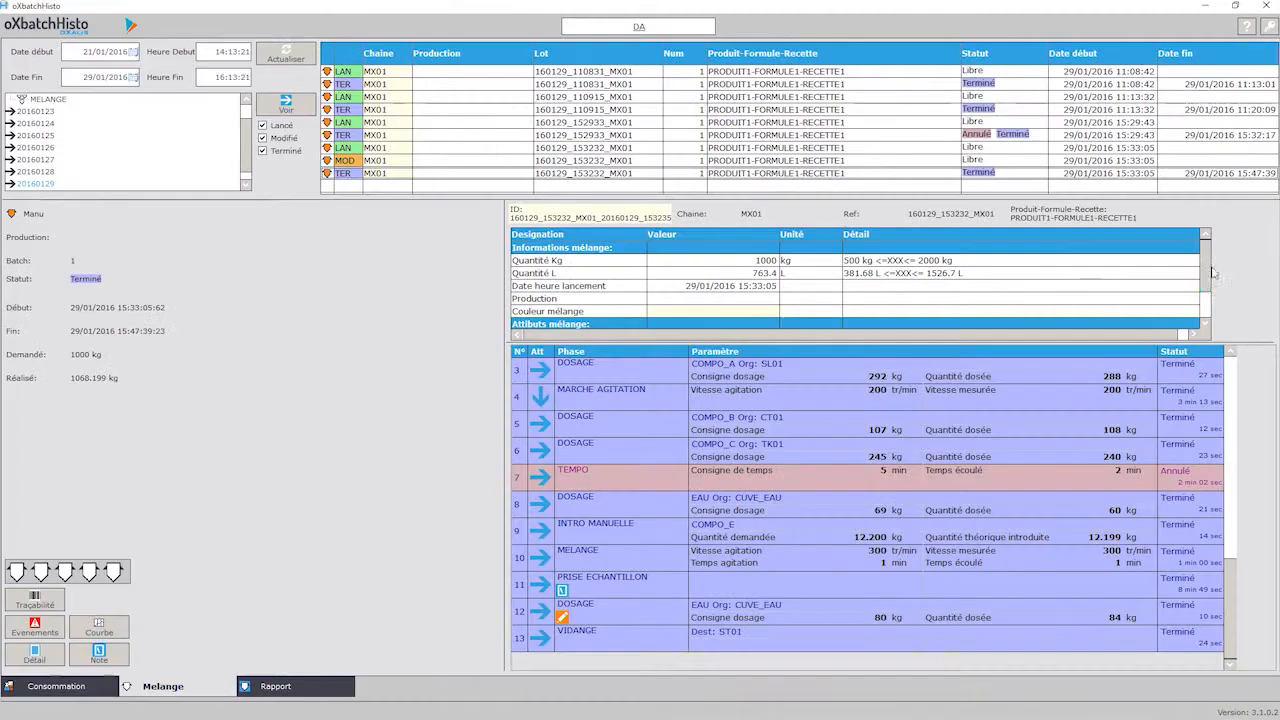
View the Decobecq Automatismes.pdf file attached to mix 160129_153232_MX01 and close it.
scroll(1122, 321, "down", 3)
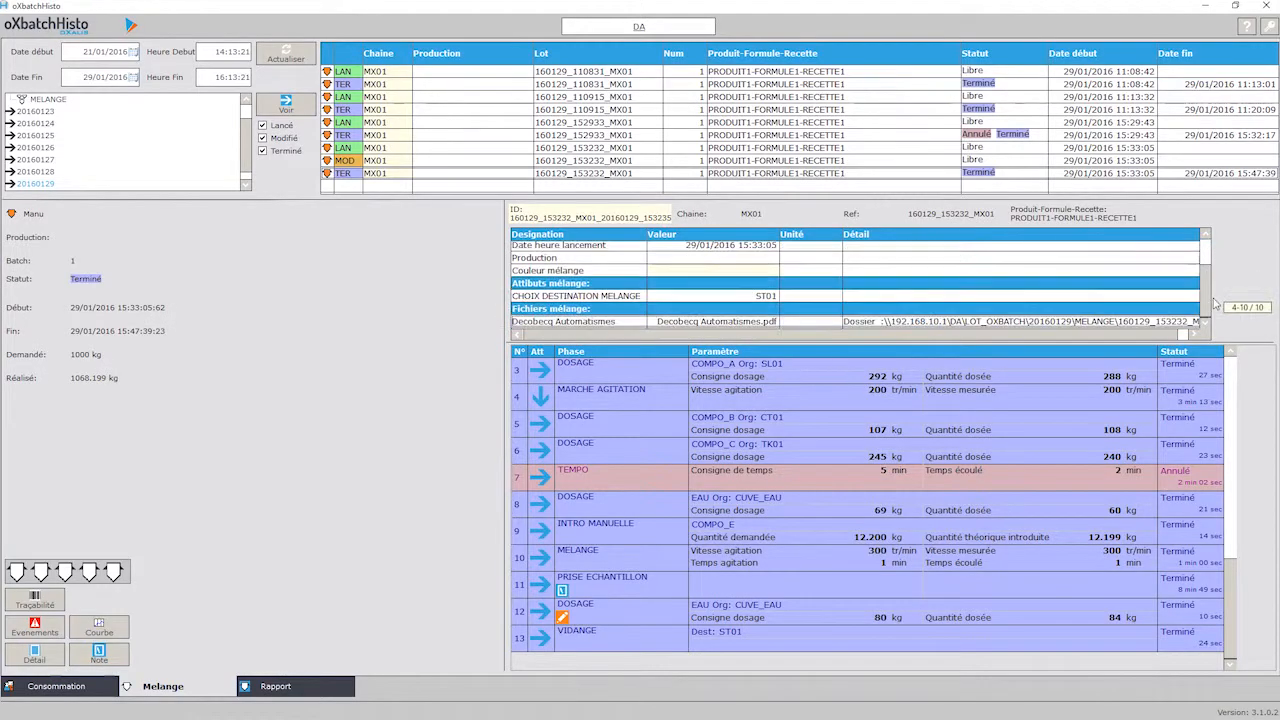
double_click(1122, 321)
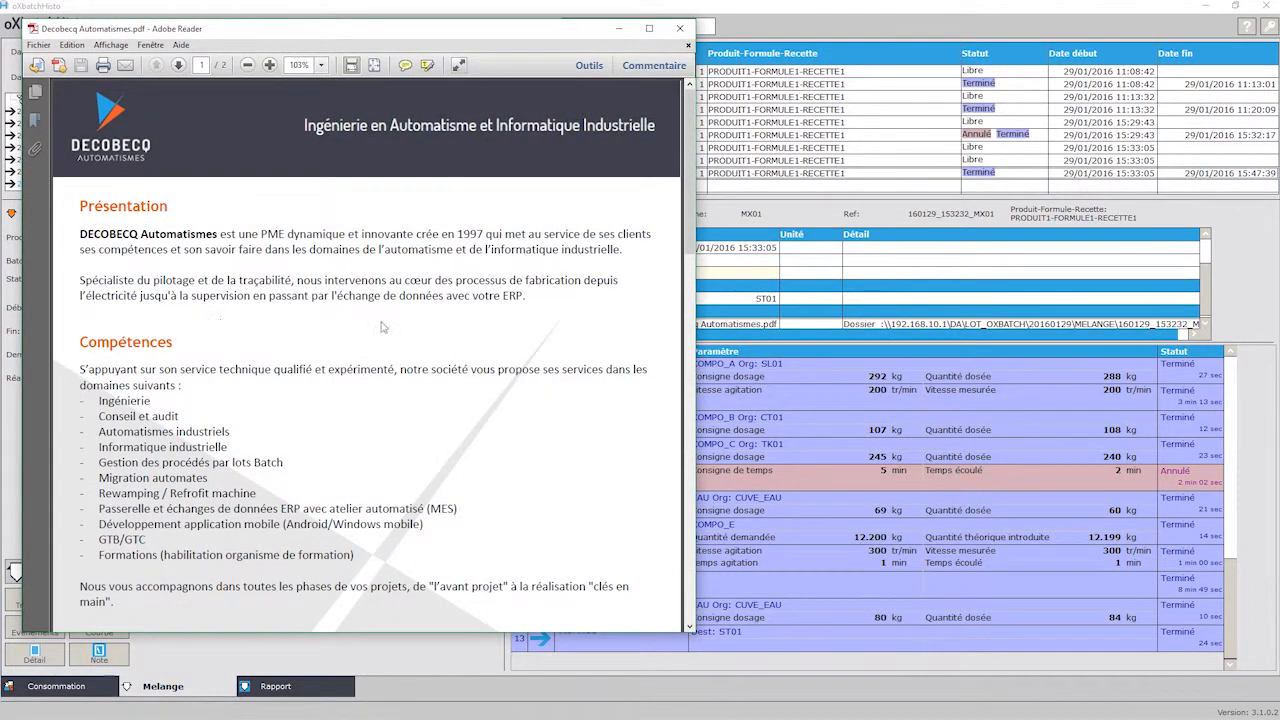
left_click(680, 28)
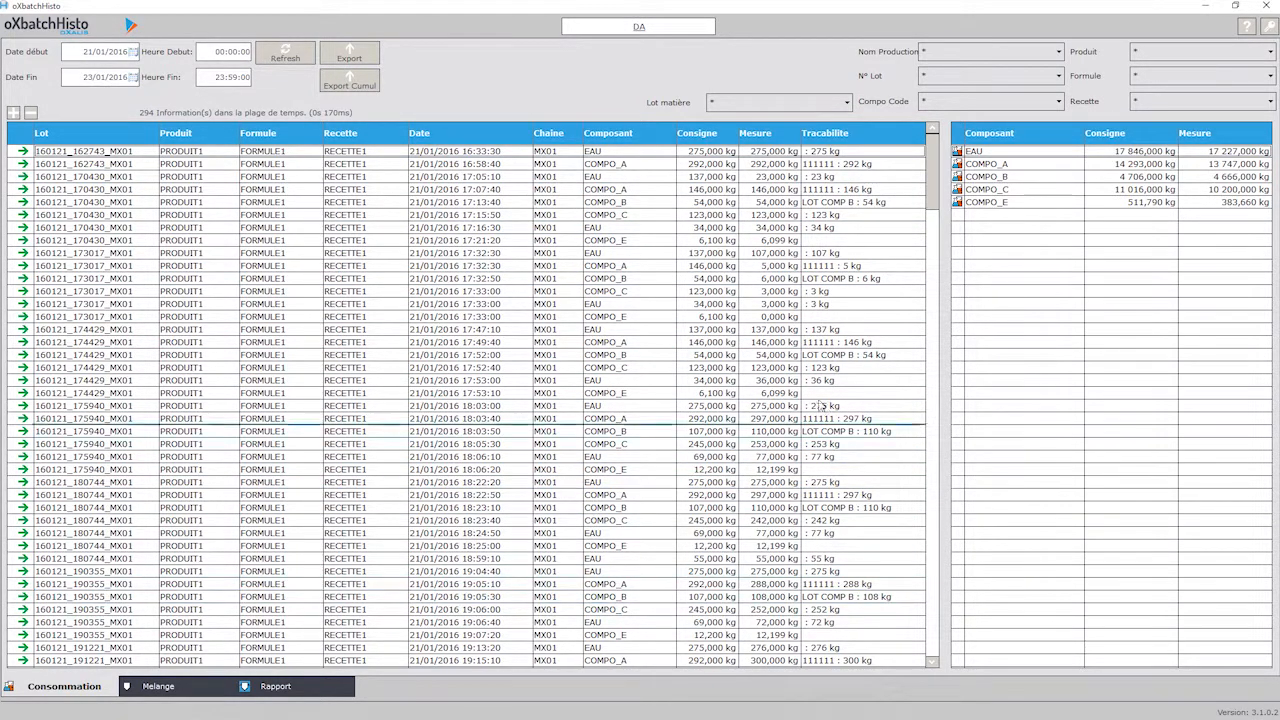
Filter the consumption history by component COMPO_C, then review the date range and the component's cumulative quantities.
left_click(1059, 102)
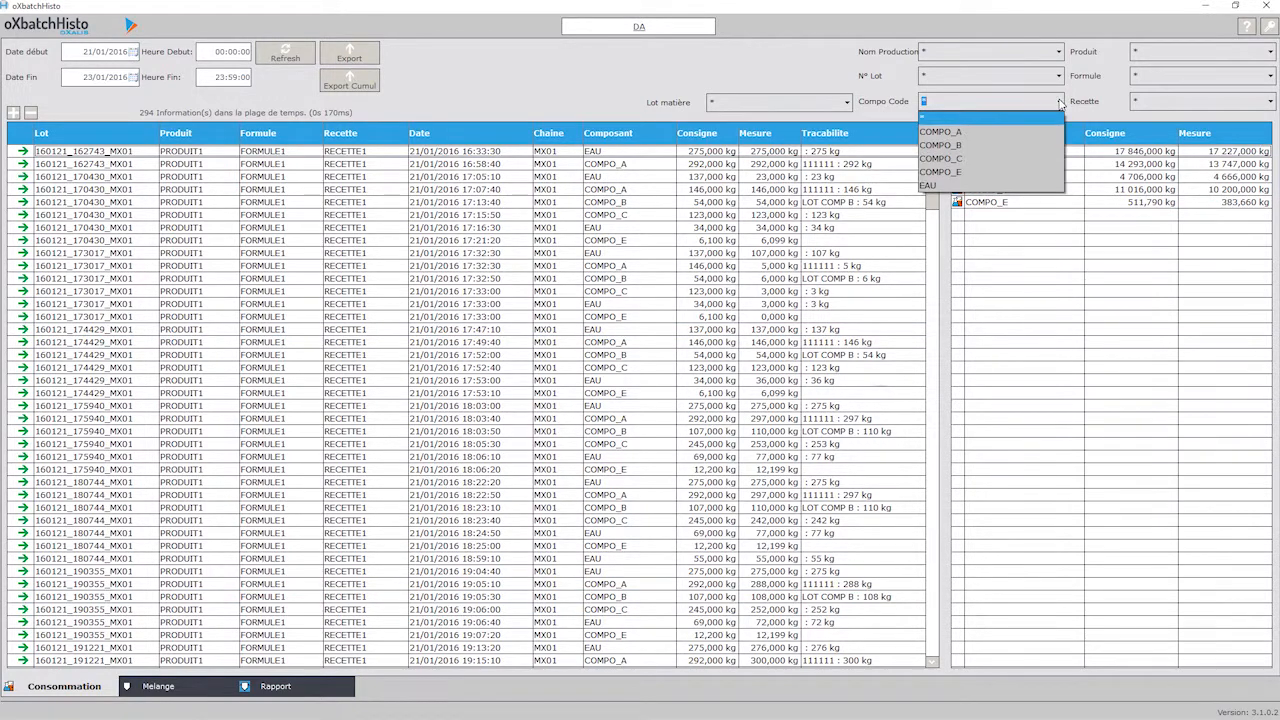
left_click(1030, 160)
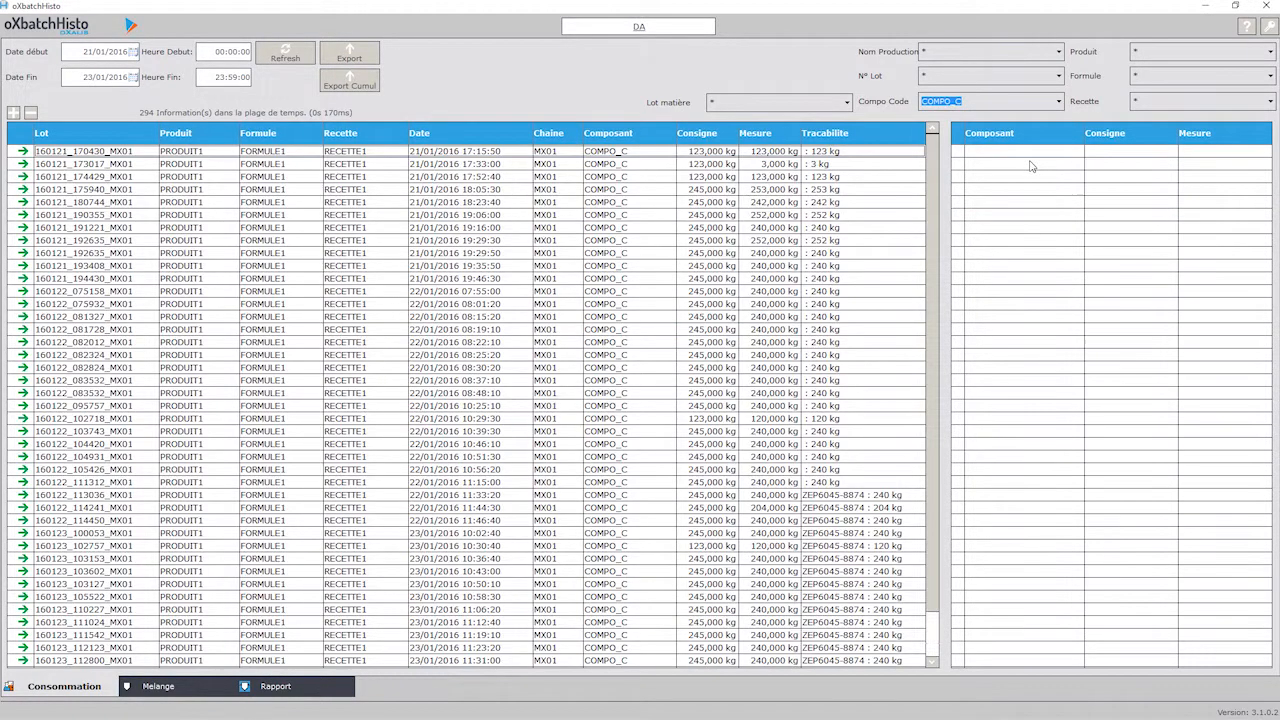
left_click(1030, 154)
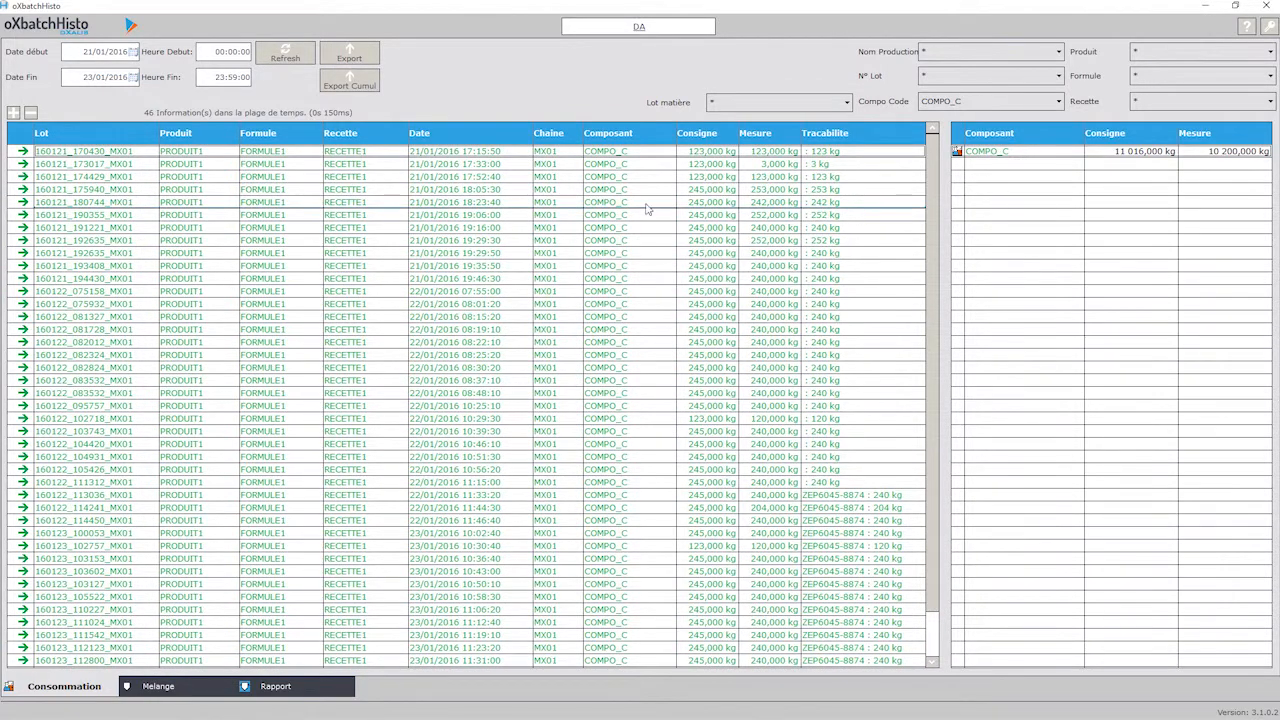
left_click(78, 51)
left_click(71, 78)
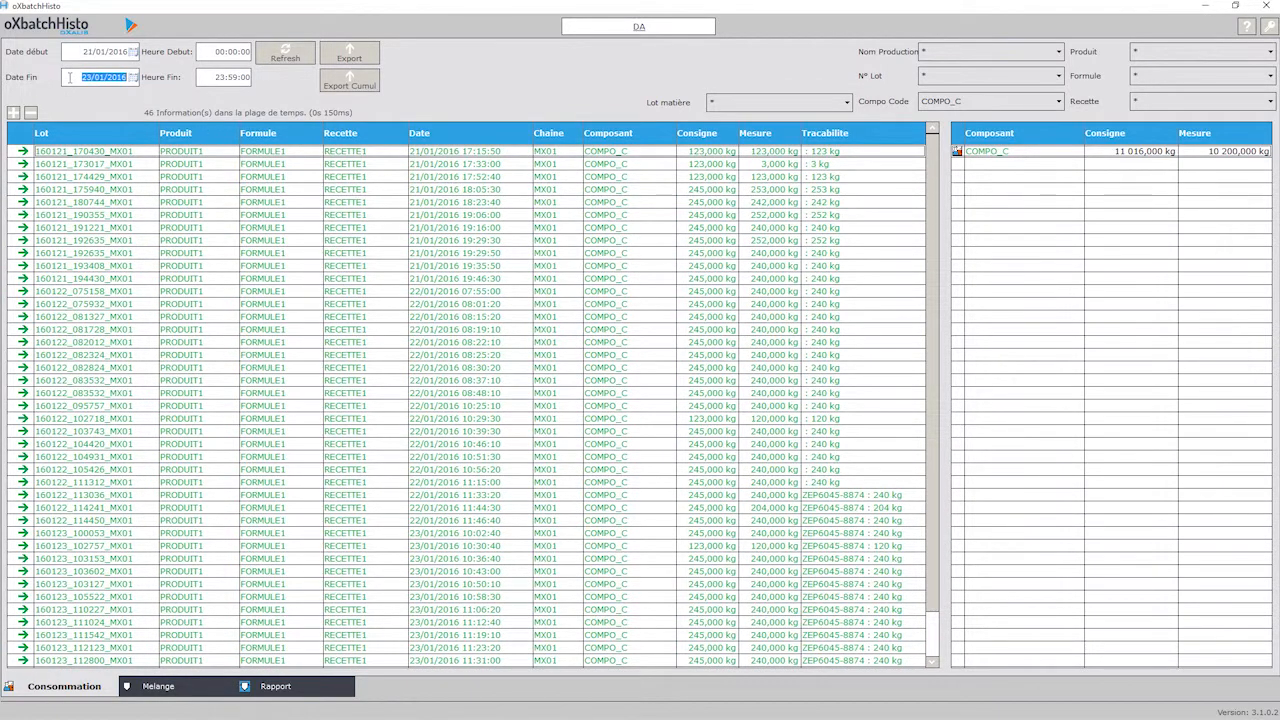
left_click(1096, 152)
Restrict the COMPO_C consumption to material lot ZEP6045-8874 and open batch 160122_114450_MX01 from the list.
left_click(847, 104)
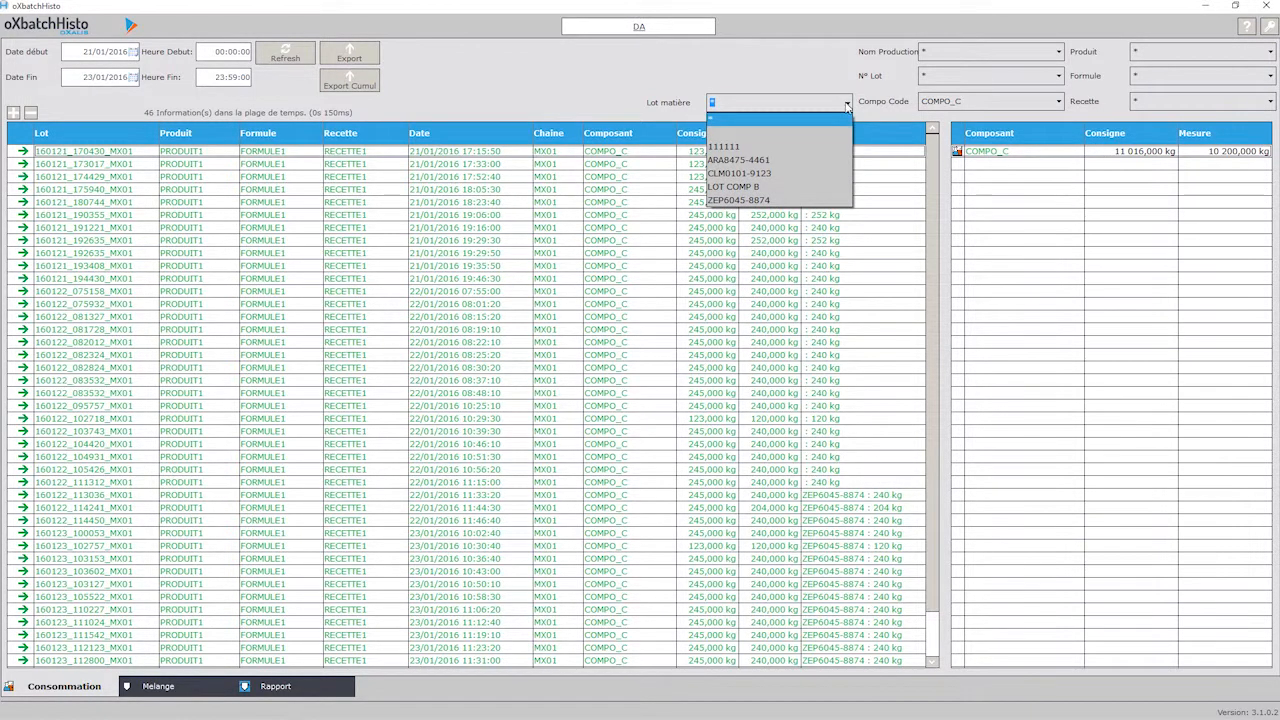
left_click(765, 201)
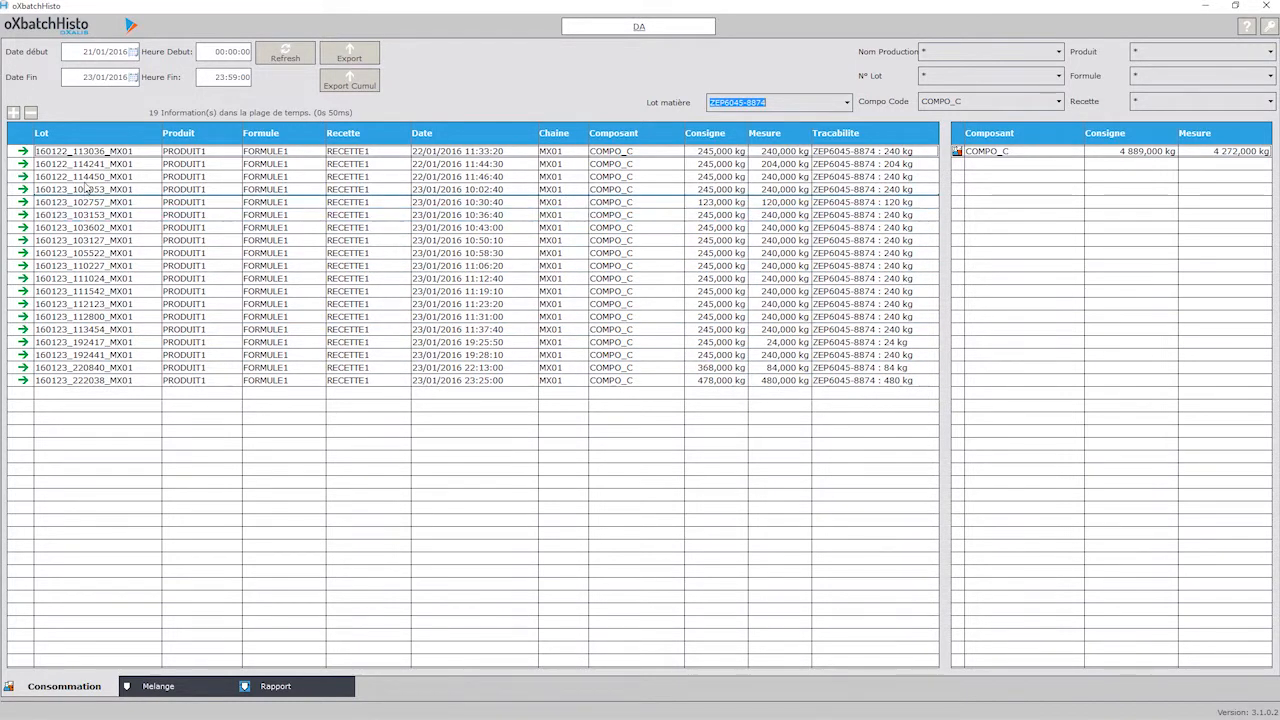
left_click(88, 177)
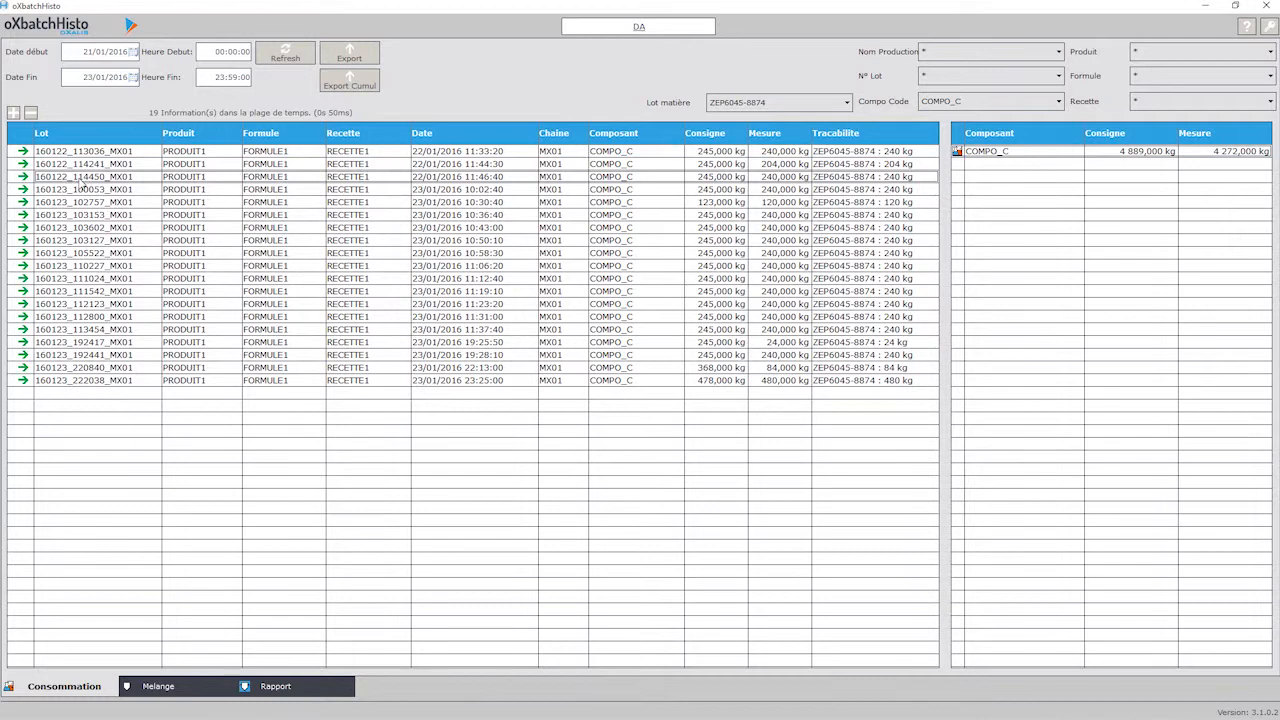
double_click(81, 180)
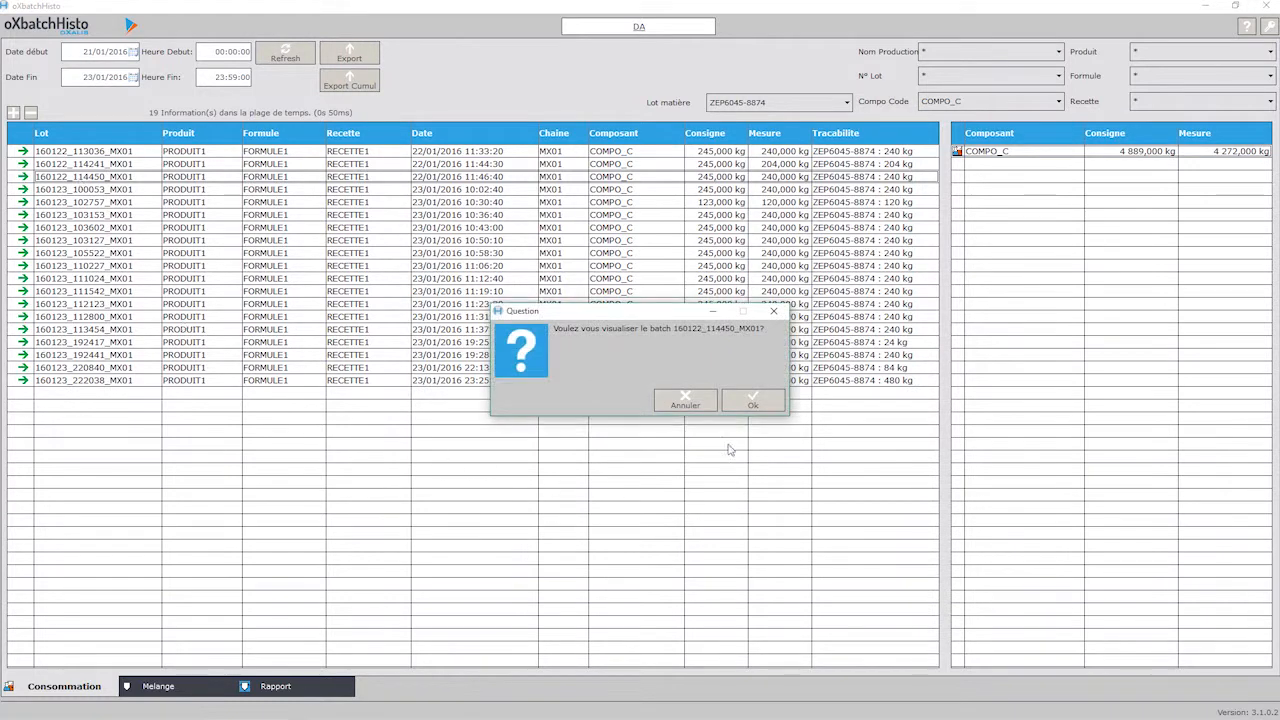
left_click(751, 403)
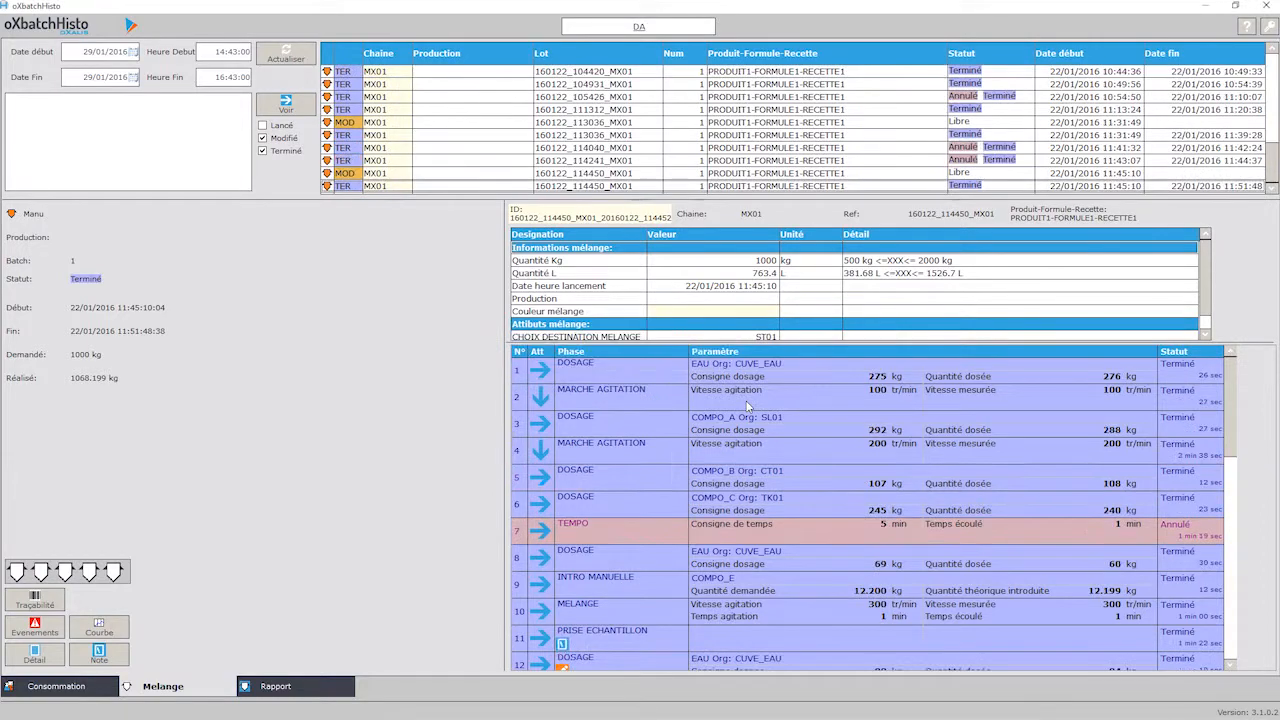
scroll(747, 404, "down", 2)
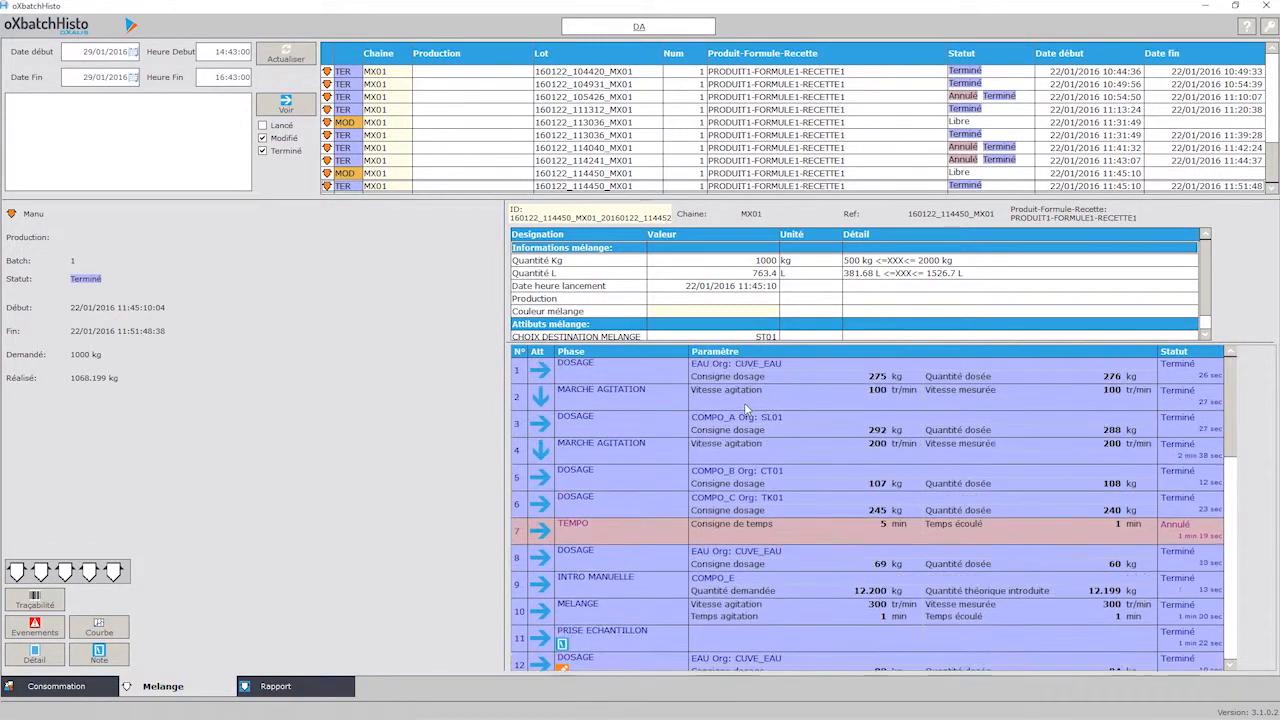